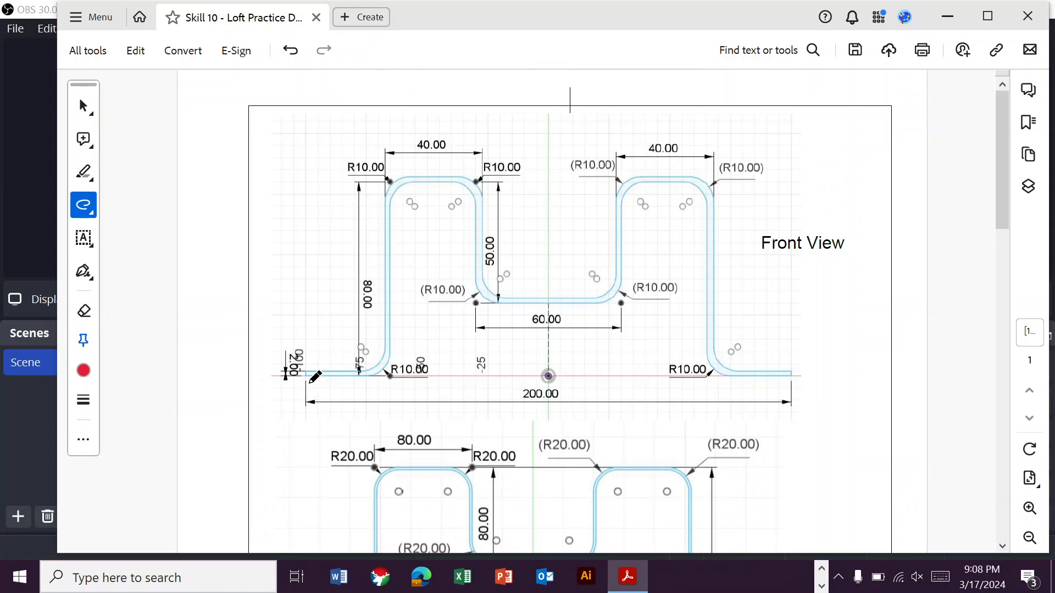
Trace the front-view profile on the PDF drawing with a red freehand line
mouse_move(322, 382)
mouse_down()
mouse_move(387, 380)
mouse_move(413, 242)
mouse_move(403, 193)
mouse_move(448, 191)
mouse_move(458, 344)
mouse_move(620, 337)
mouse_move(652, 322)
mouse_move(646, 195)
mouse_move(676, 194)
mouse_move(700, 380)
mouse_move(803, 388)
mouse_up()
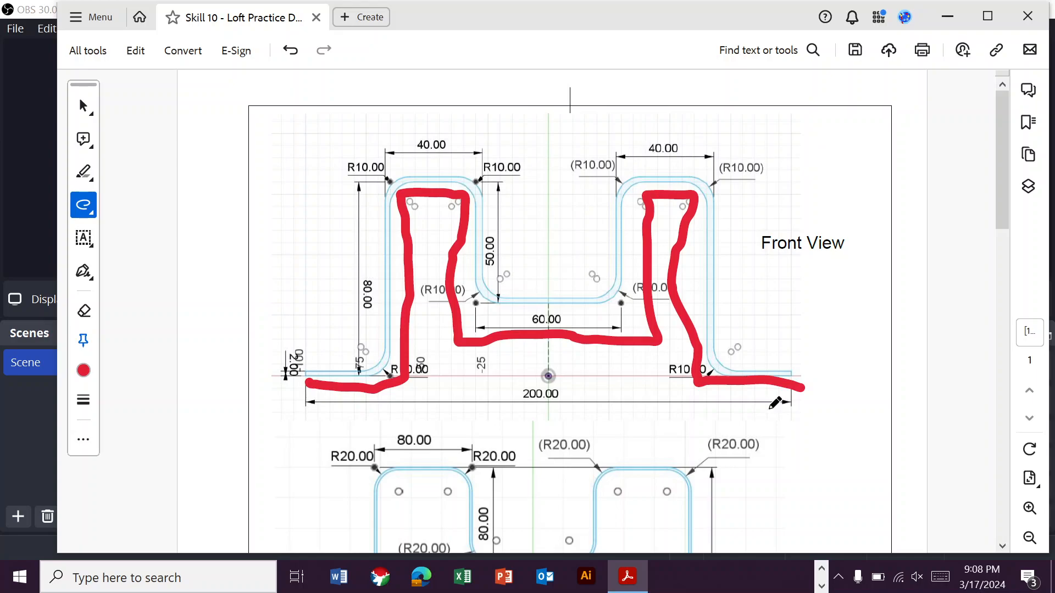
Switch to Autodesk Fusion and start a new sketch on the front (XZ) plane
click(820, 586)
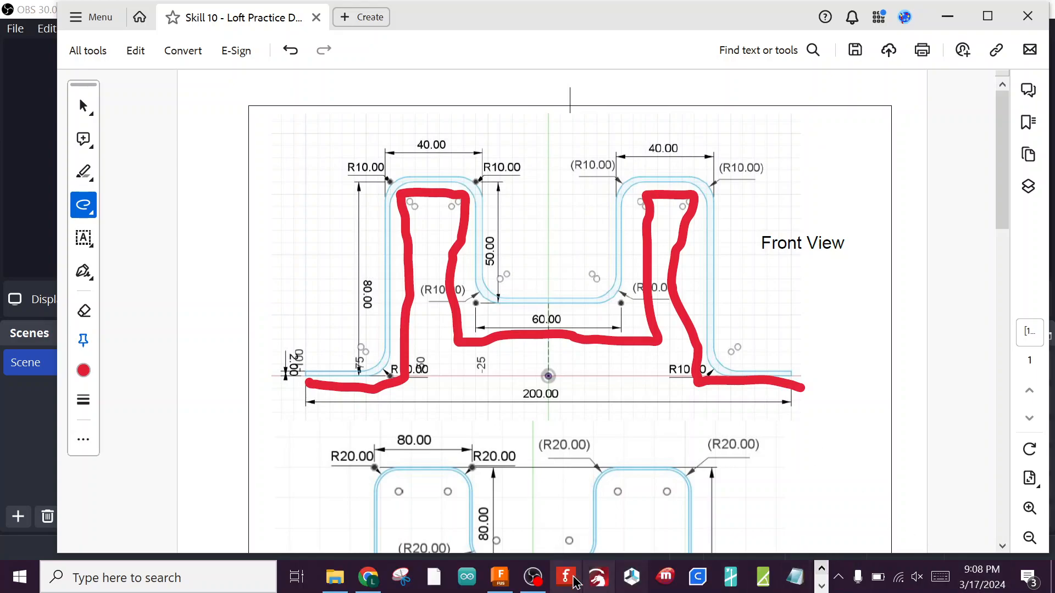
click(487, 580)
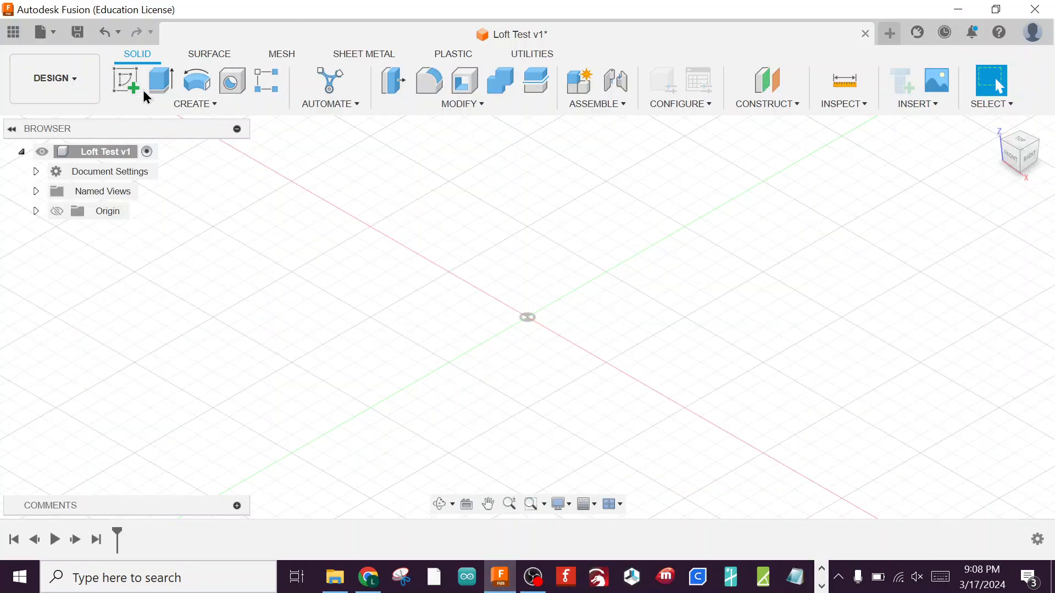
click(126, 81)
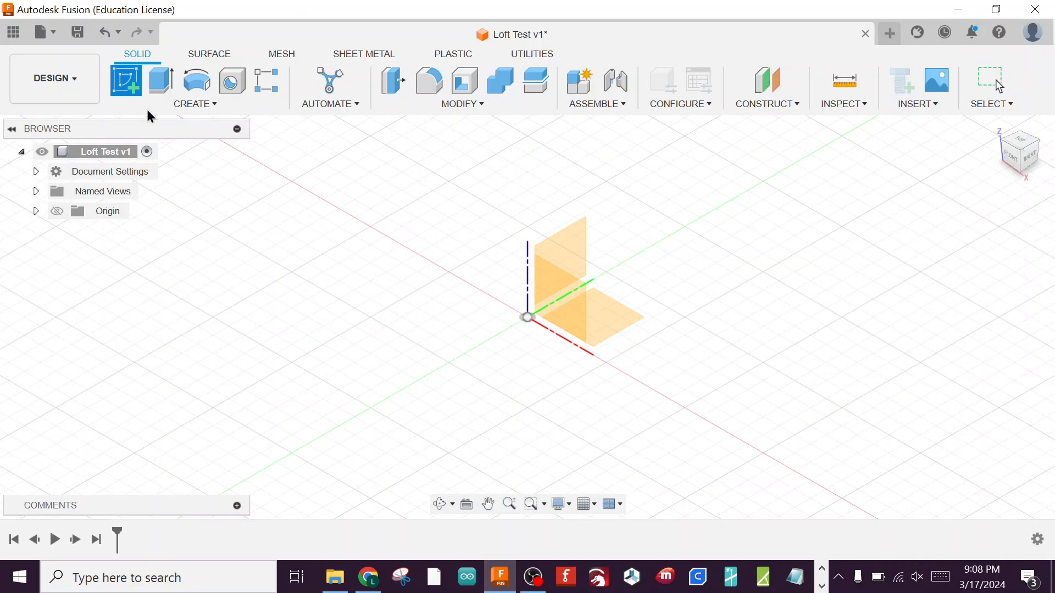
click(572, 318)
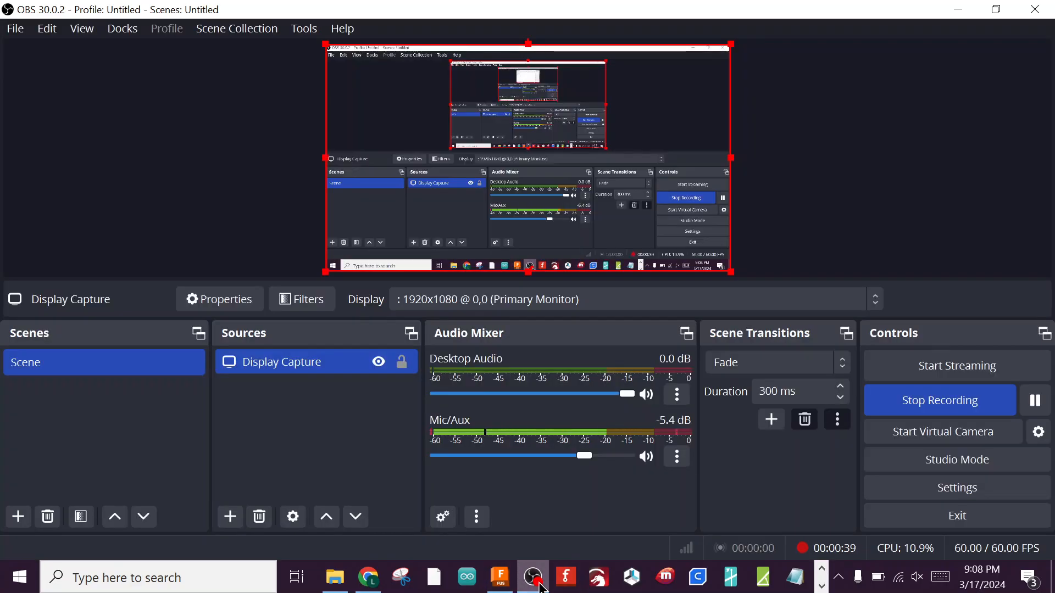
click(530, 583)
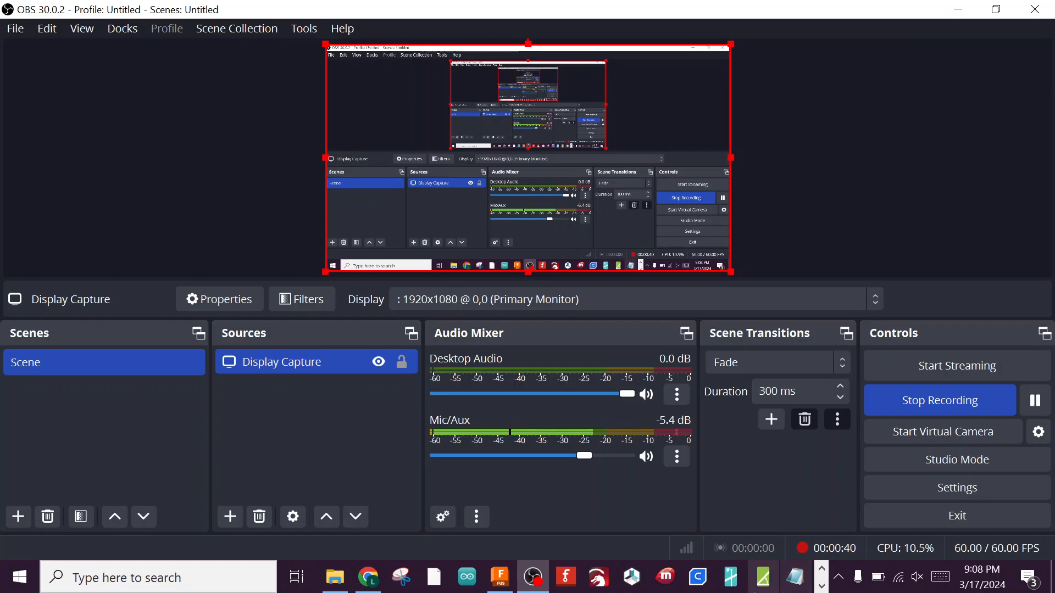
click(501, 582)
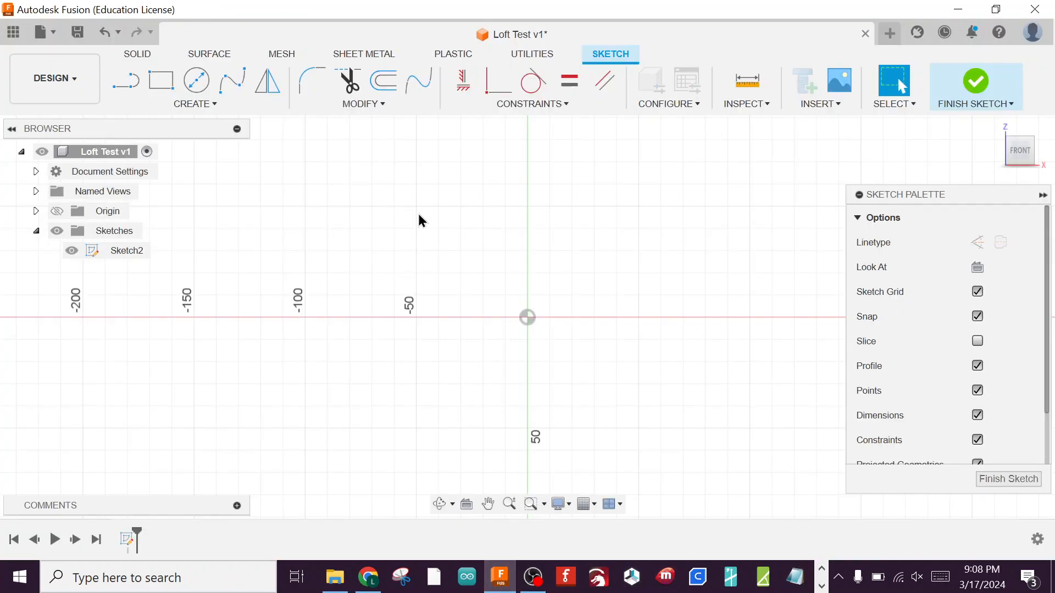
Draw connected lines from the horizontal axis: a short foot, then a rectangular hump about 90 mm tall dropping about 50 mm on its inner side
middle_drag(388, 257, 238, 324)
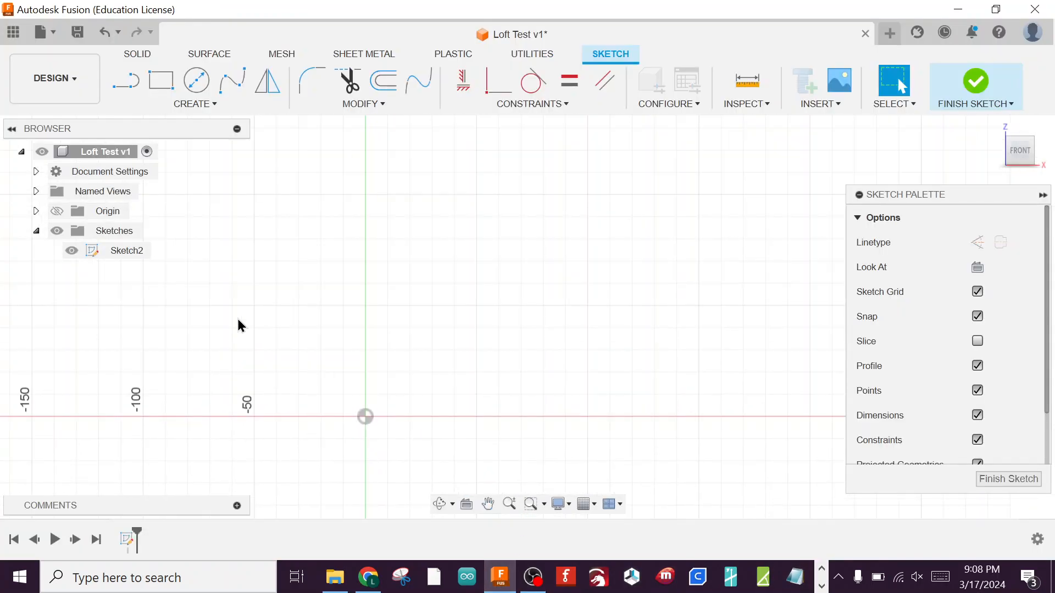
click(126, 85)
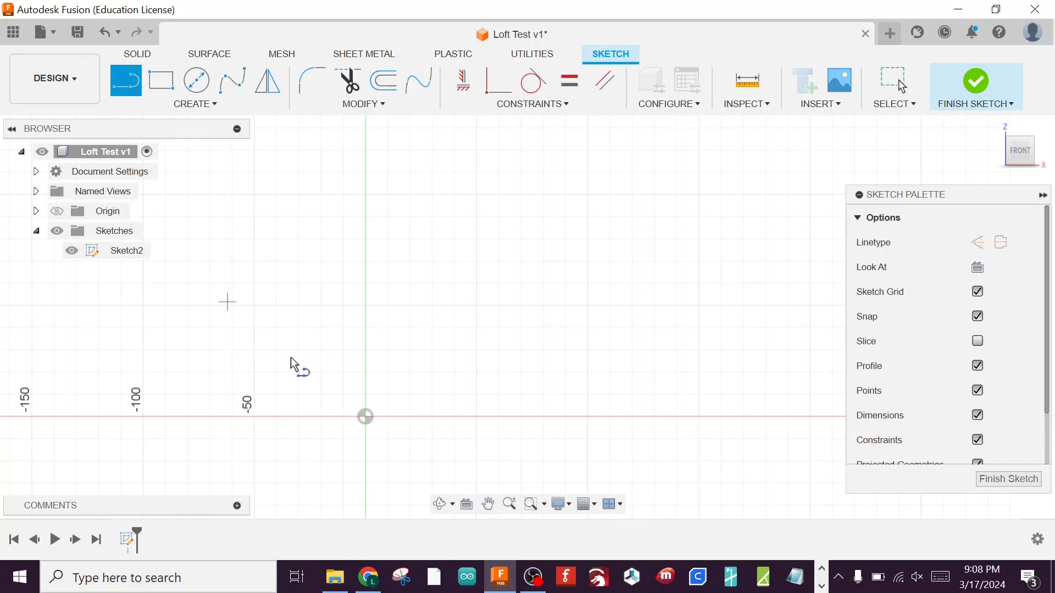
click(299, 416)
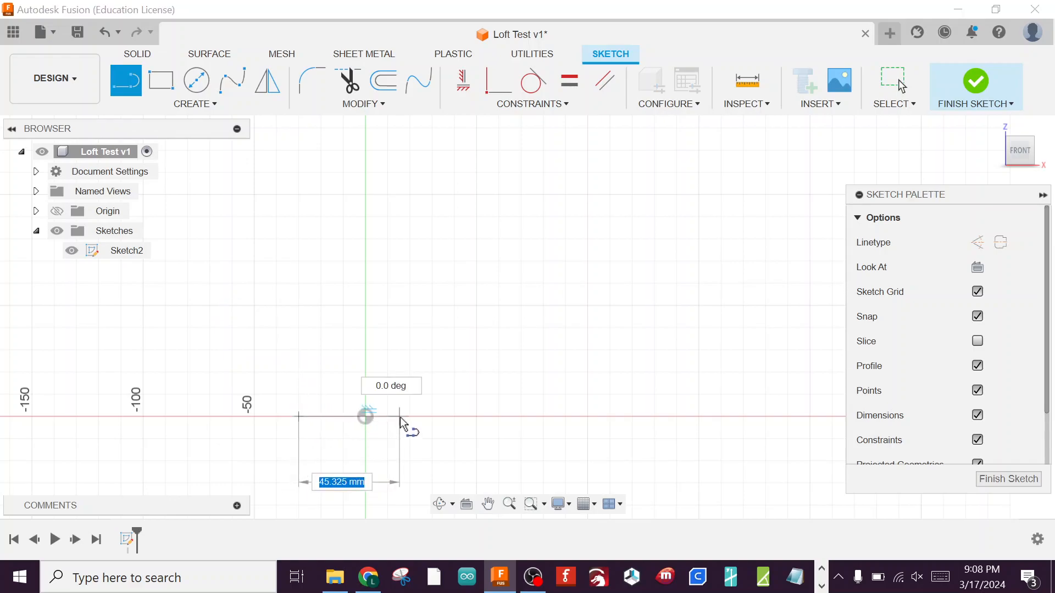
click(343, 416)
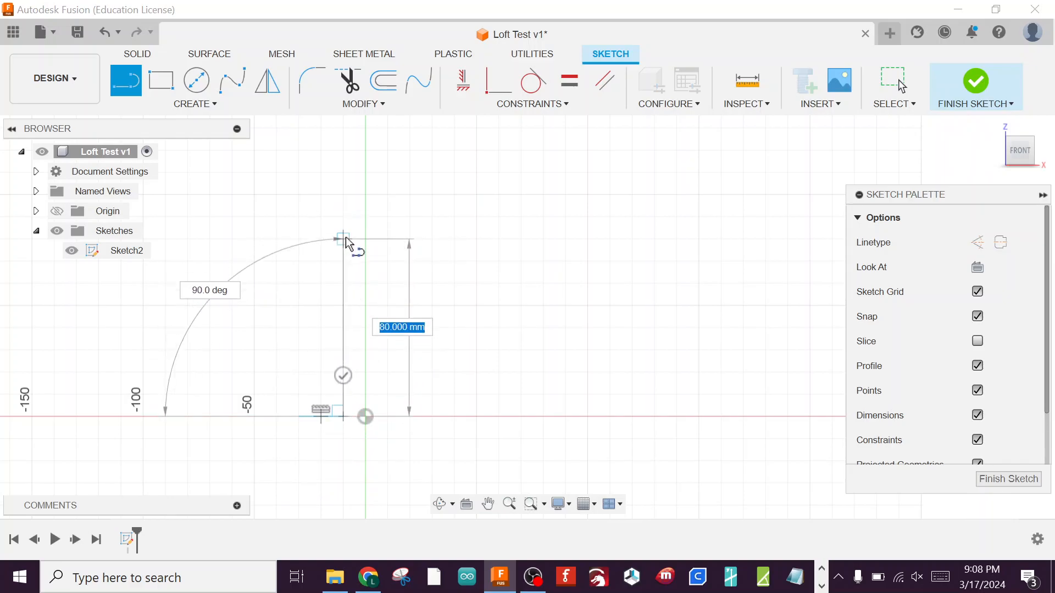
click(343, 218)
drag(393, 219, 435, 327)
click(432, 328)
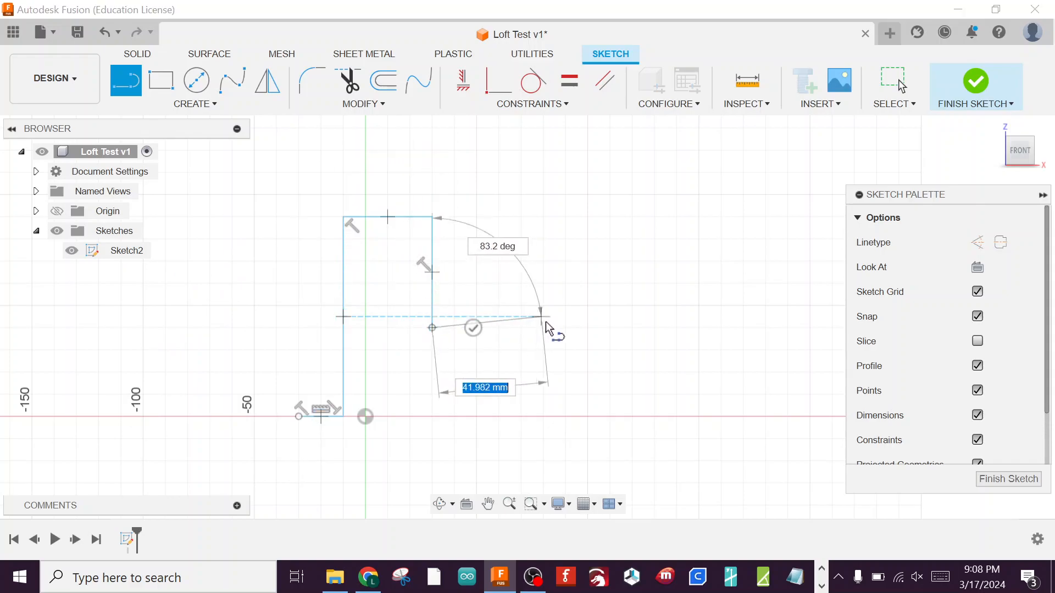
Continue the profile with a trough floor, a second hump about 90 mm tall down to the horizontal axis, and an end foot about 30 mm long
click(557, 328)
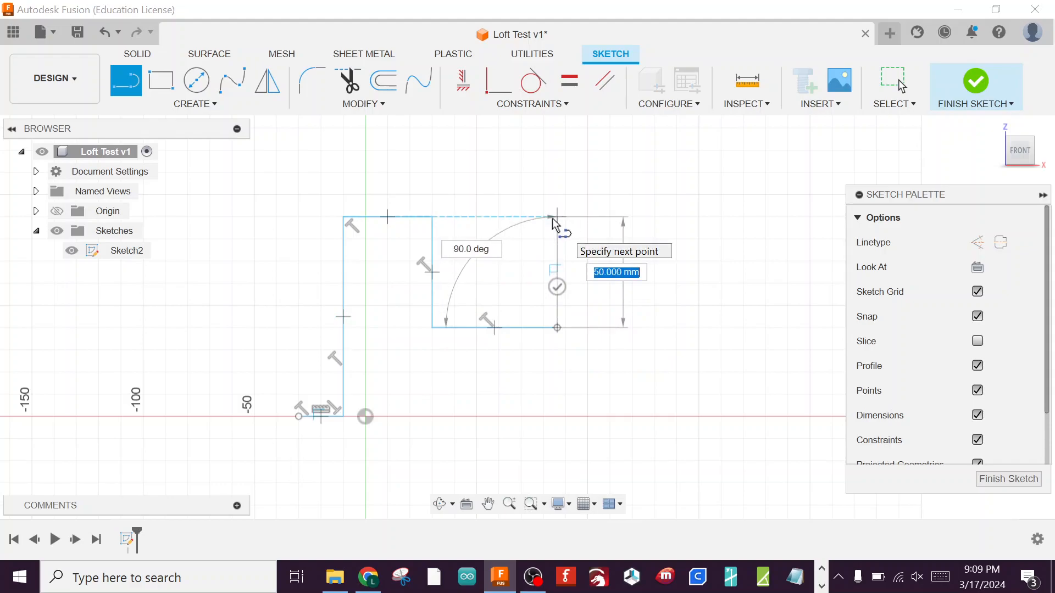
click(555, 219)
click(651, 217)
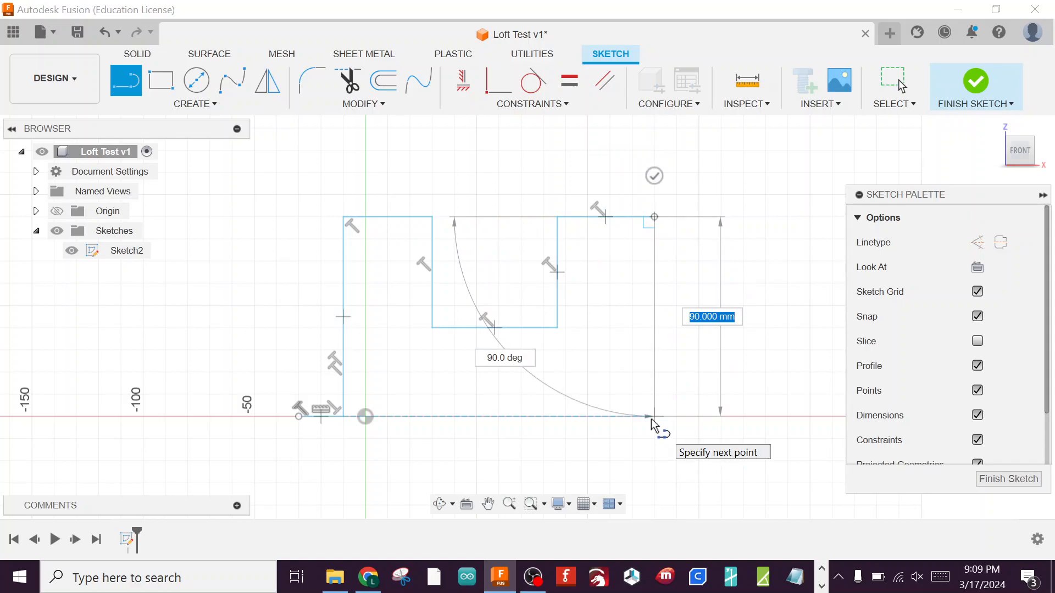
click(653, 419)
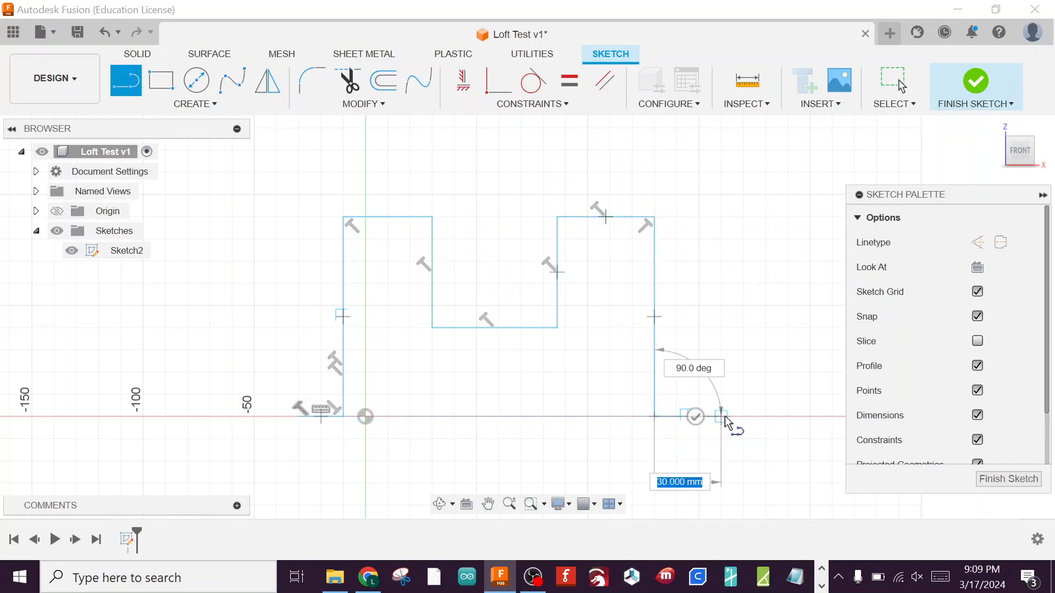
click(723, 417)
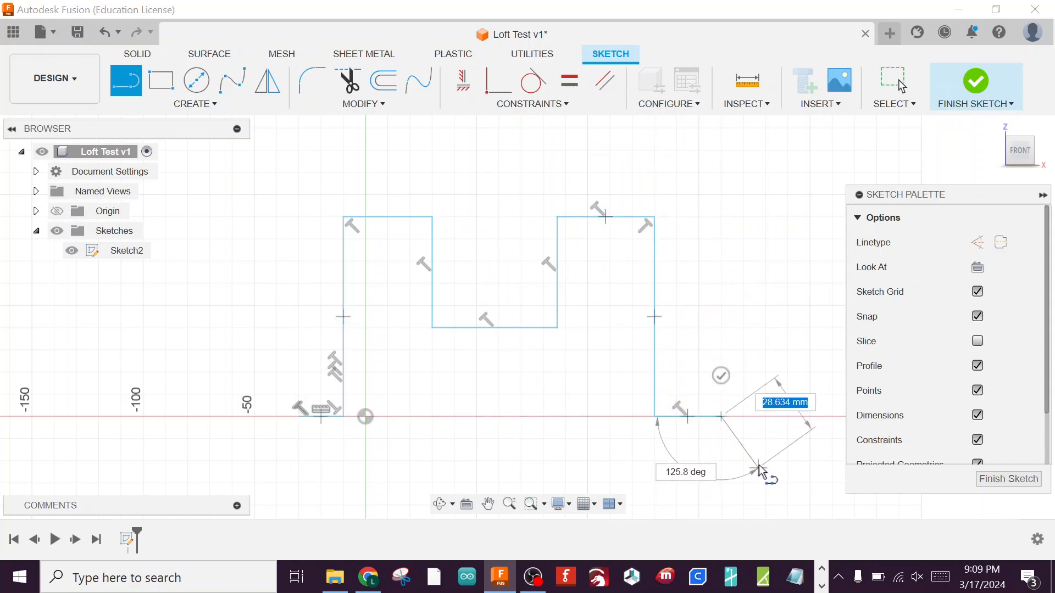
key(Escape)
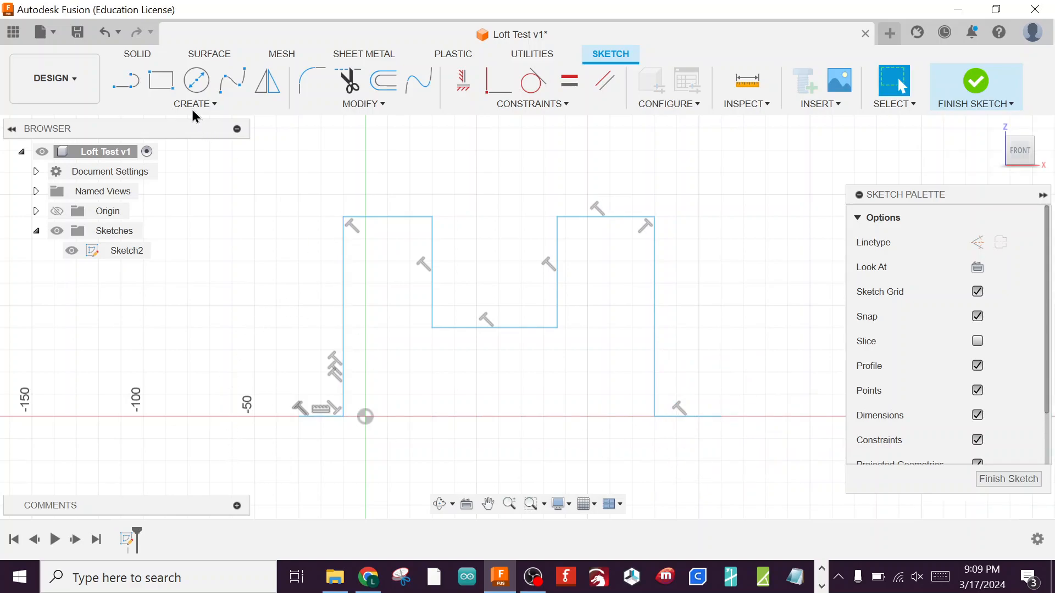
Draw a vertical line about 40 mm long from the trough floor's midpoint to the horizontal axis and convert it to a construction line
click(126, 87)
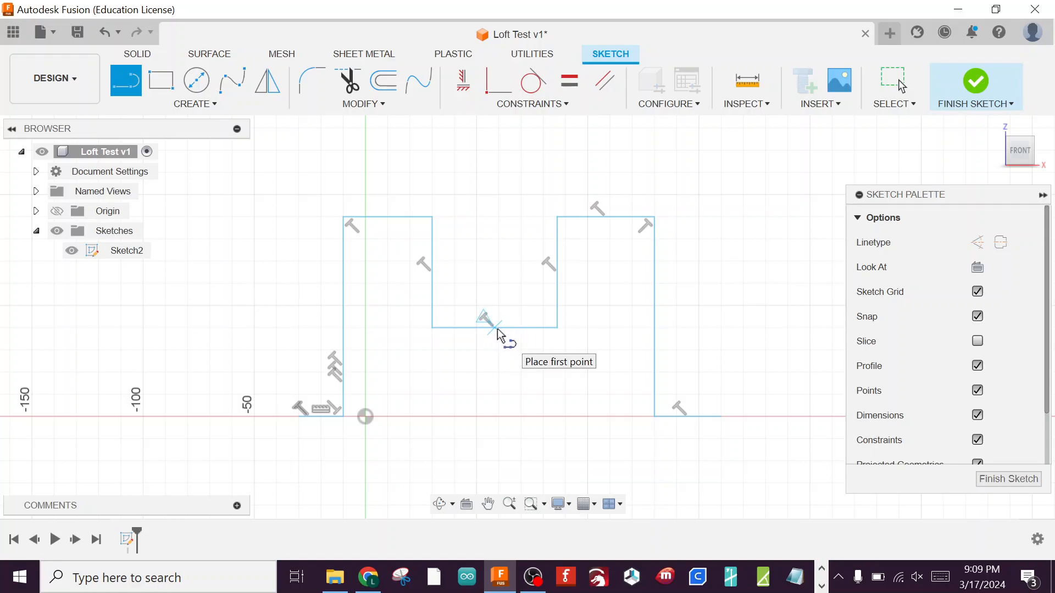
click(496, 328)
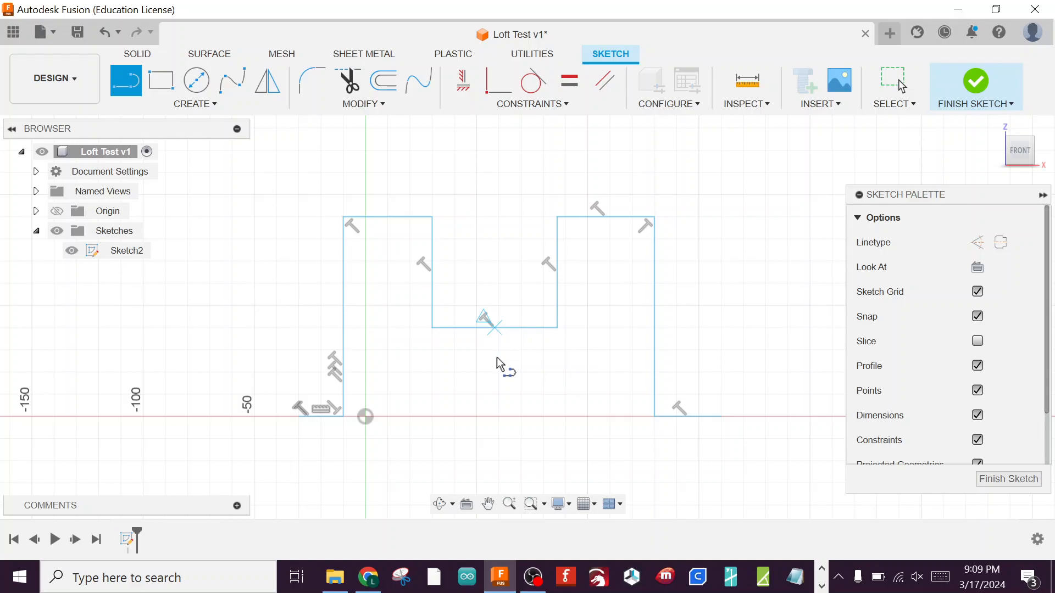
click(495, 417)
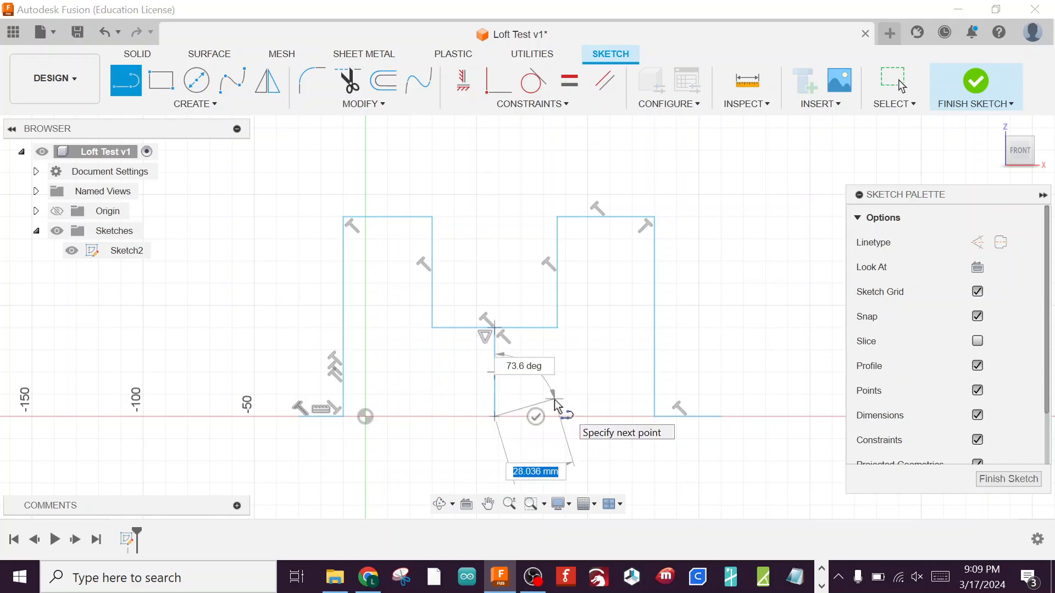
key(Escape)
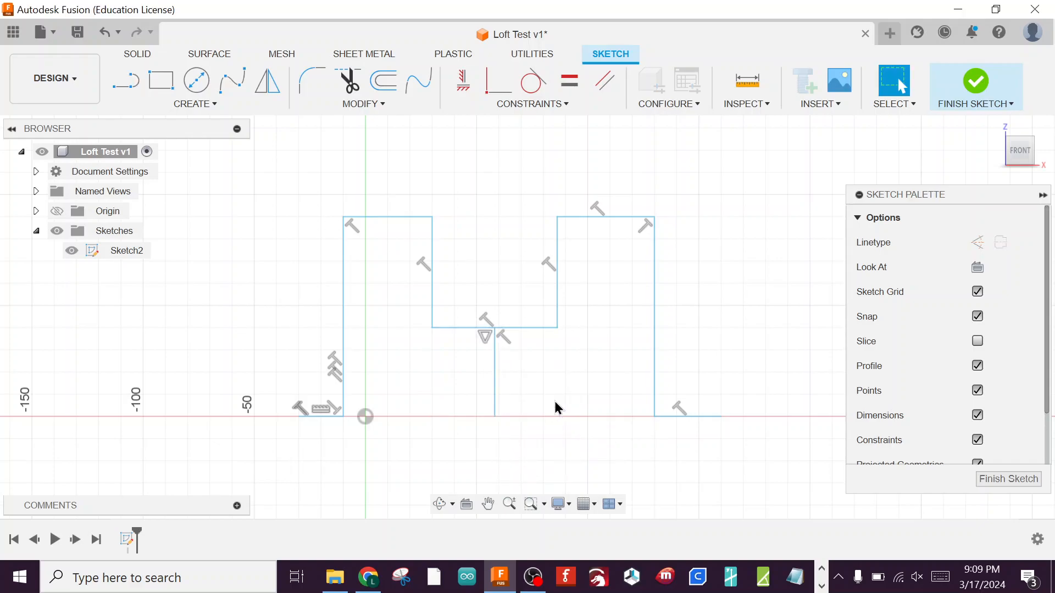
right_click(495, 391)
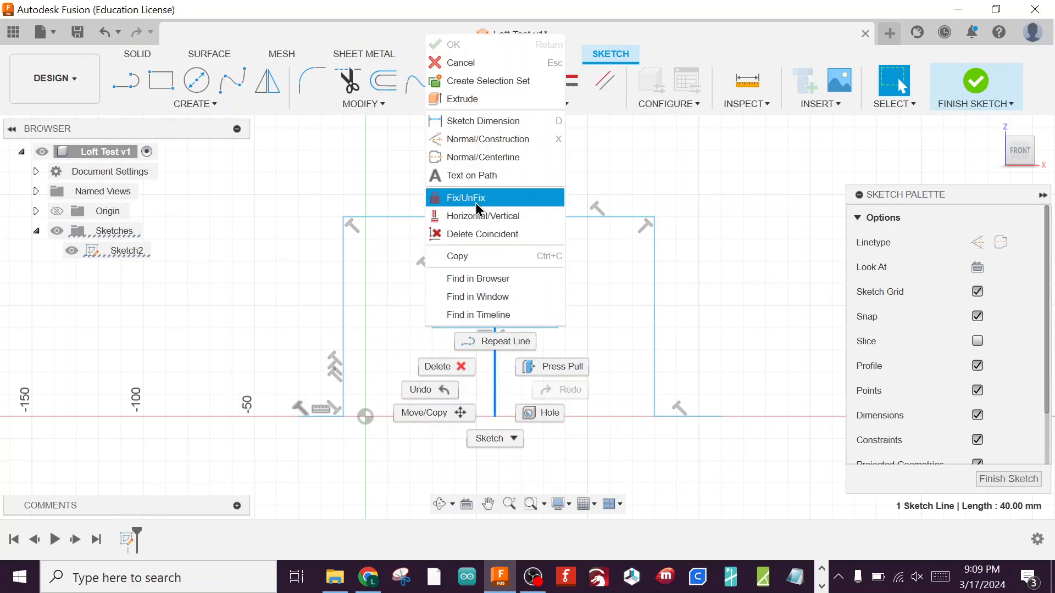
click(477, 139)
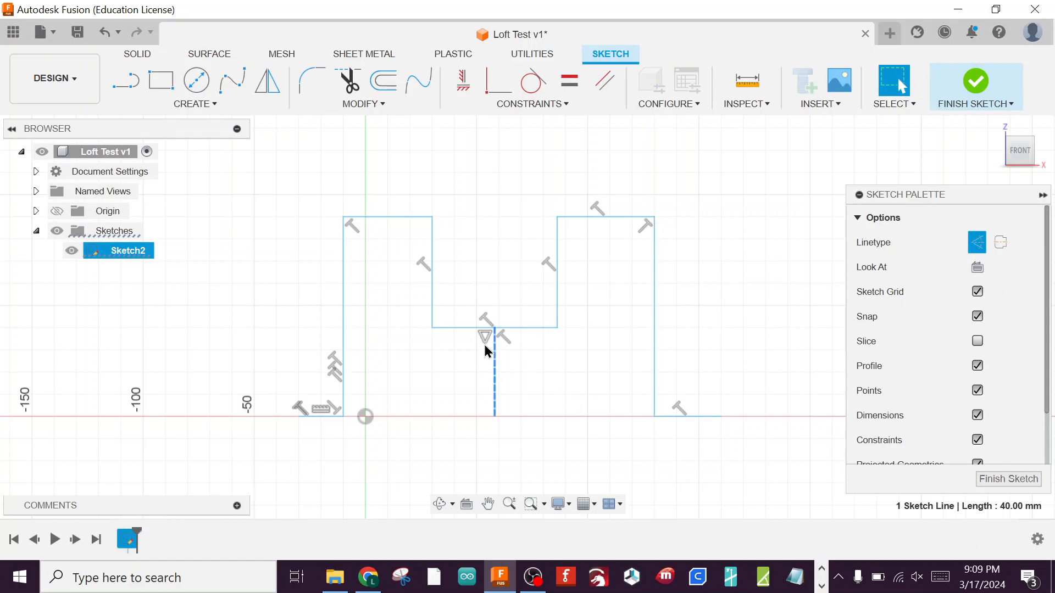
Make the construction line's lower endpoint coincident with the origin
click(495, 417)
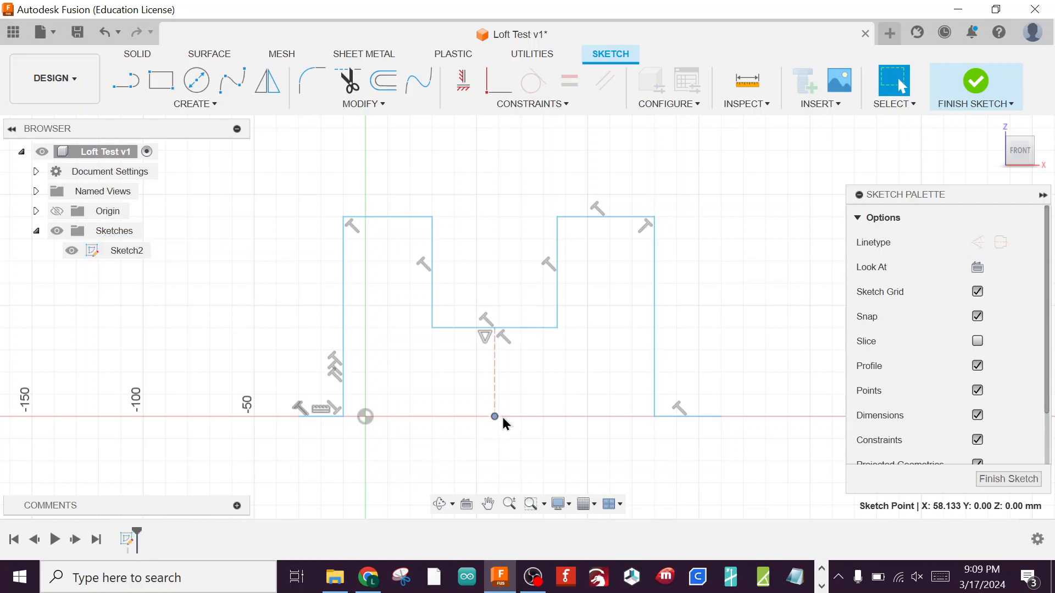
shift+click(366, 417)
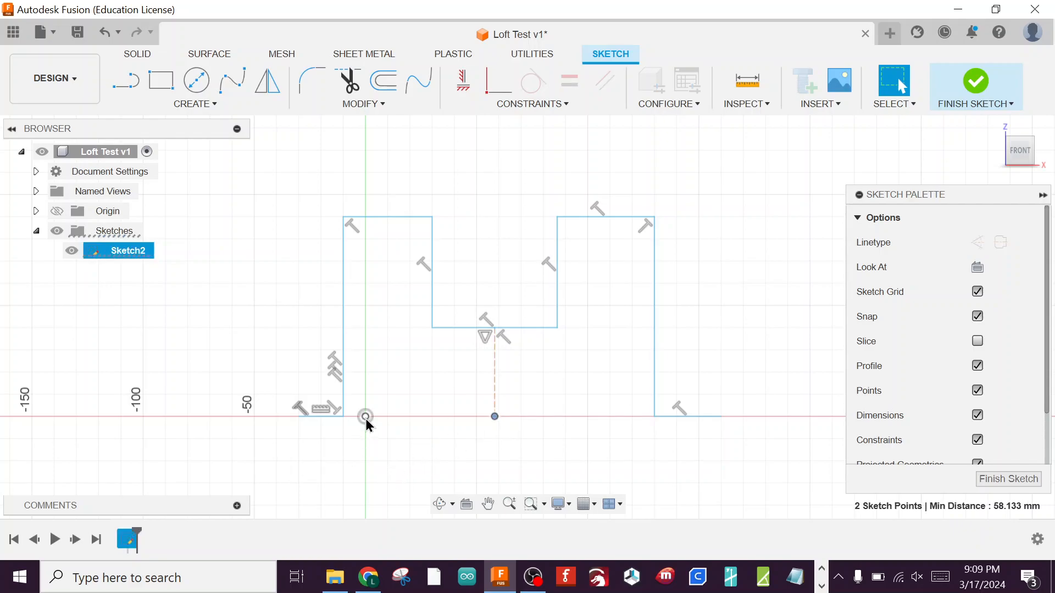
click(500, 87)
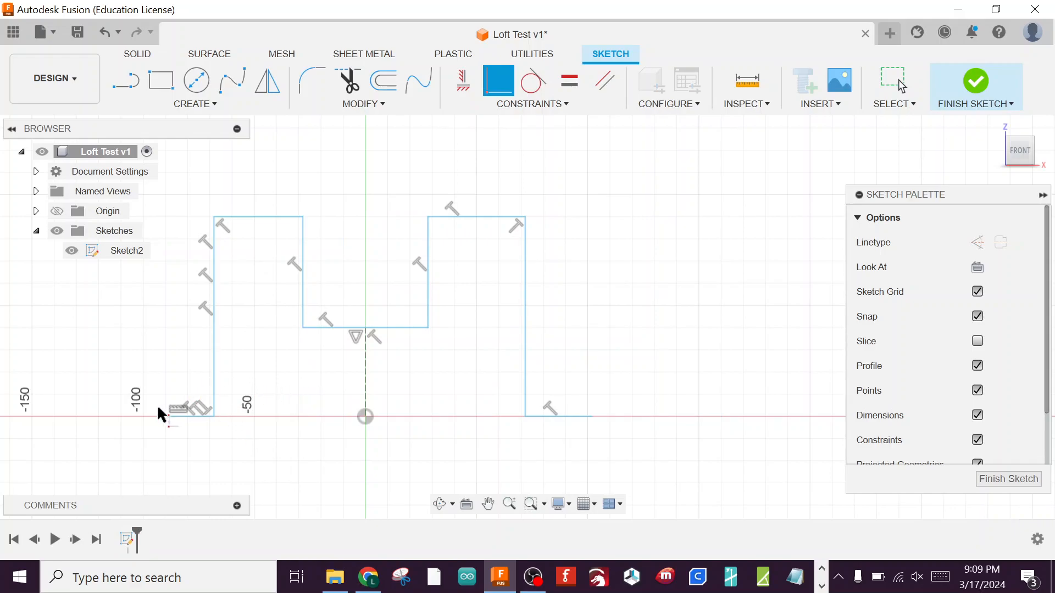
Save the design as a new version with the description "User Saved"
click(233, 107)
click(165, 372)
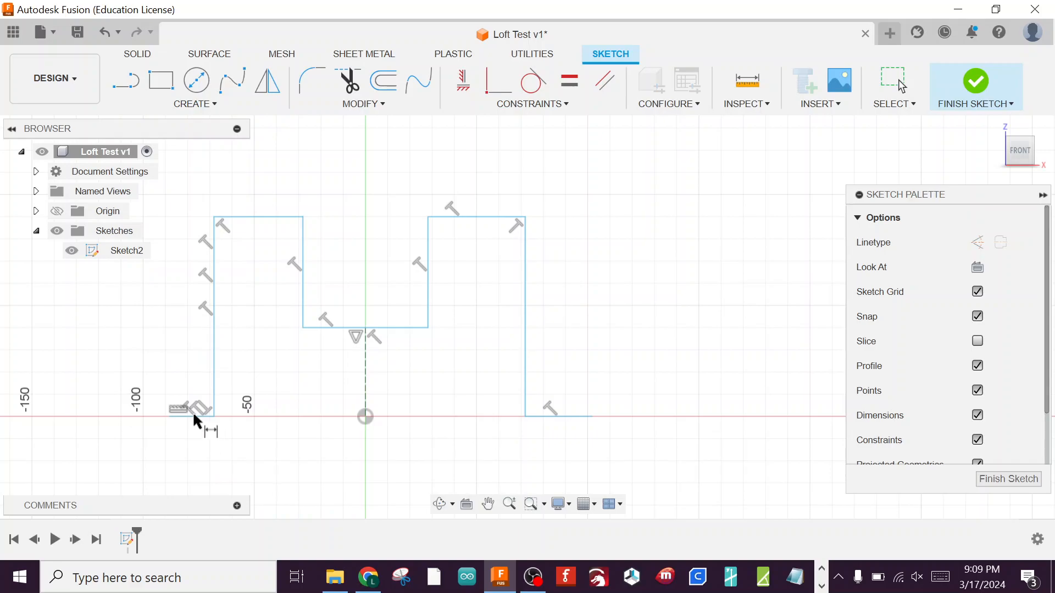
scroll(186, 423, up, 3)
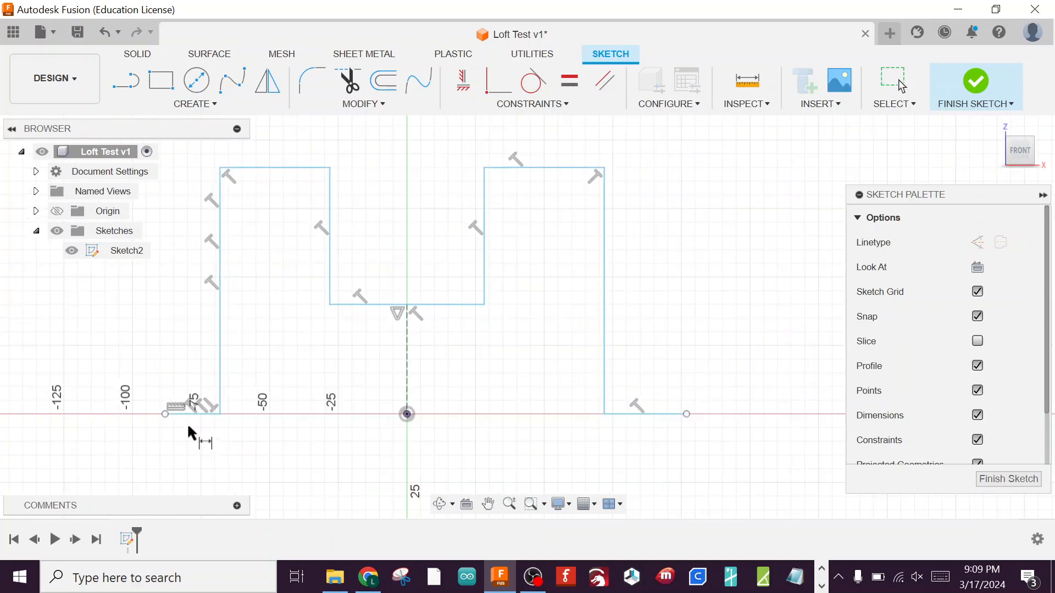
click(76, 32)
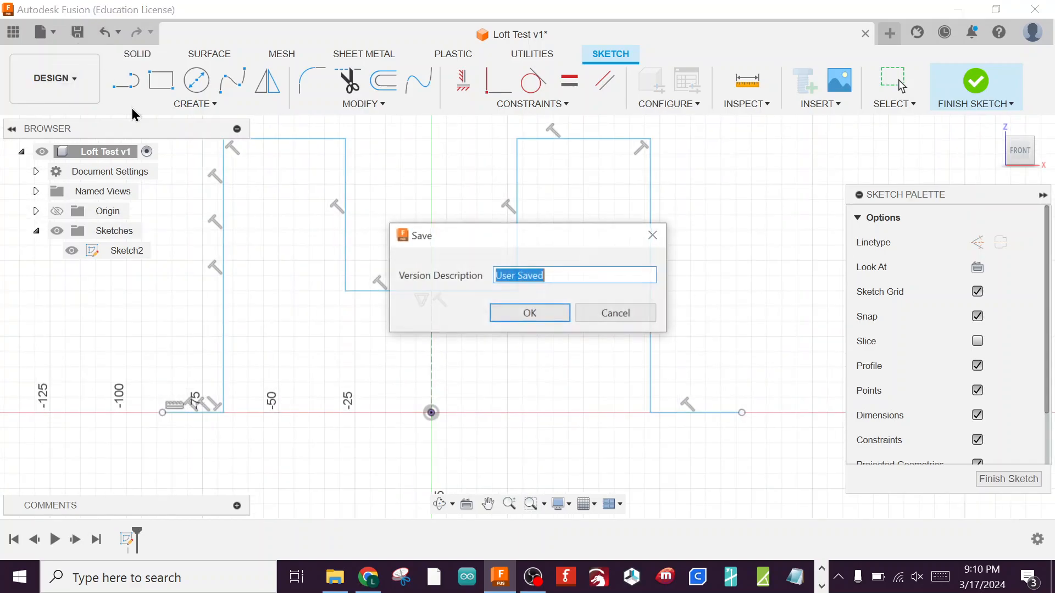
click(501, 311)
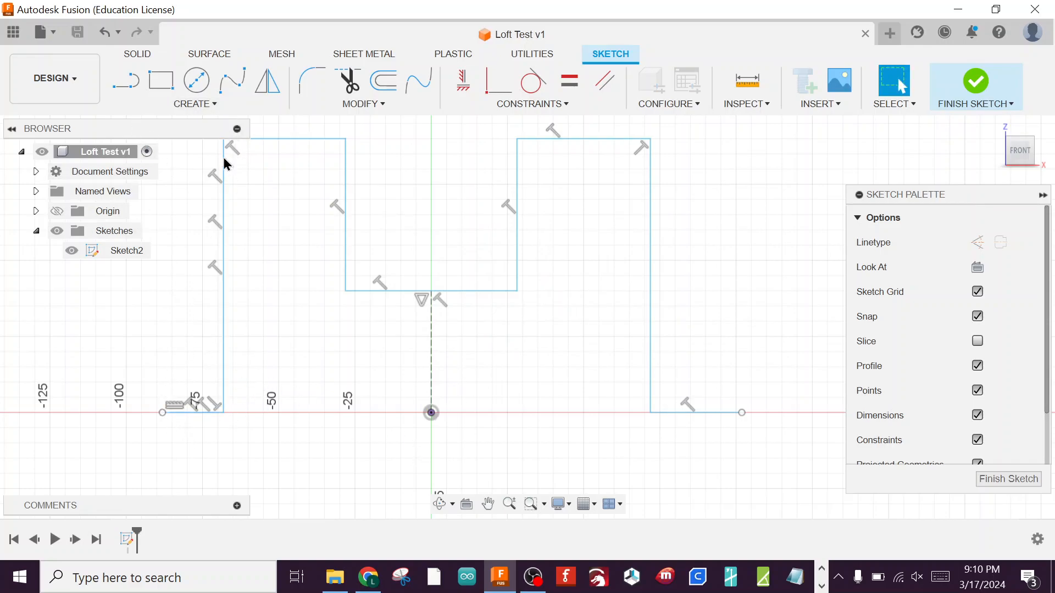
Dimension the overall width between the profile's two outer endpoints as 200 mm
key(d)
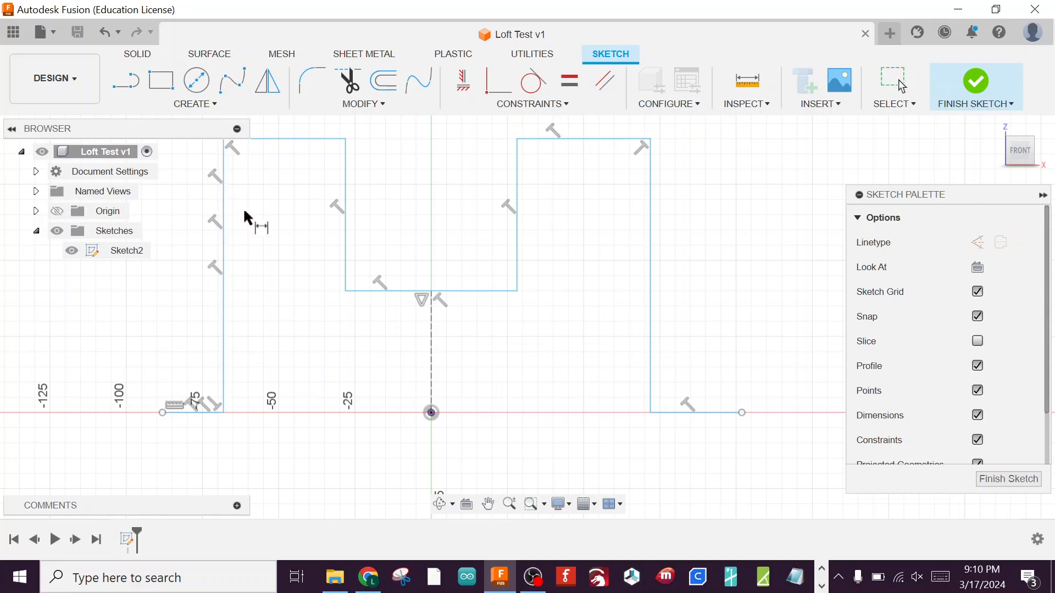
click(160, 414)
click(741, 412)
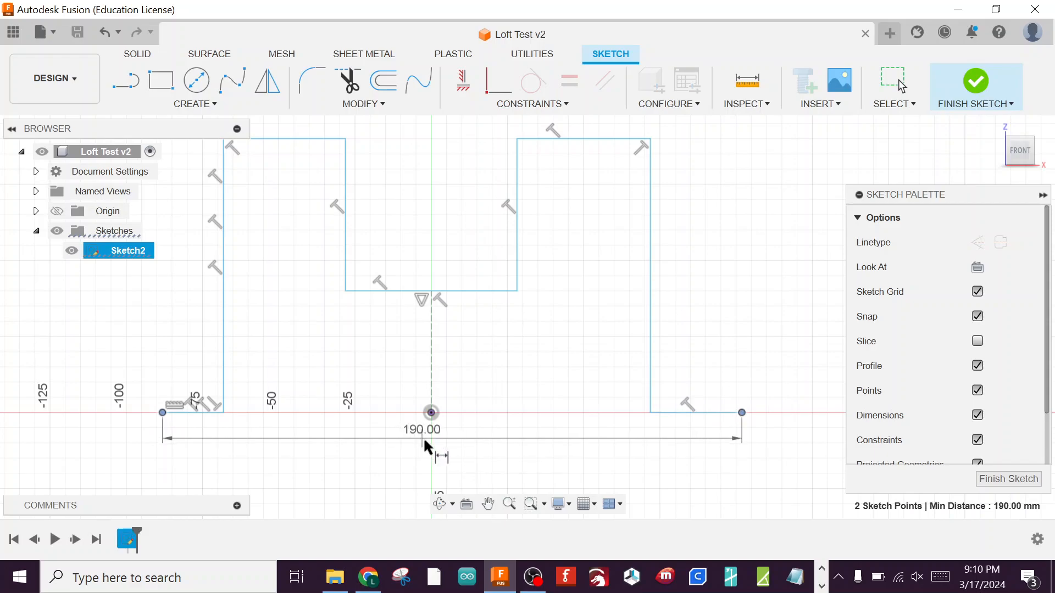
click(419, 441)
text(2)
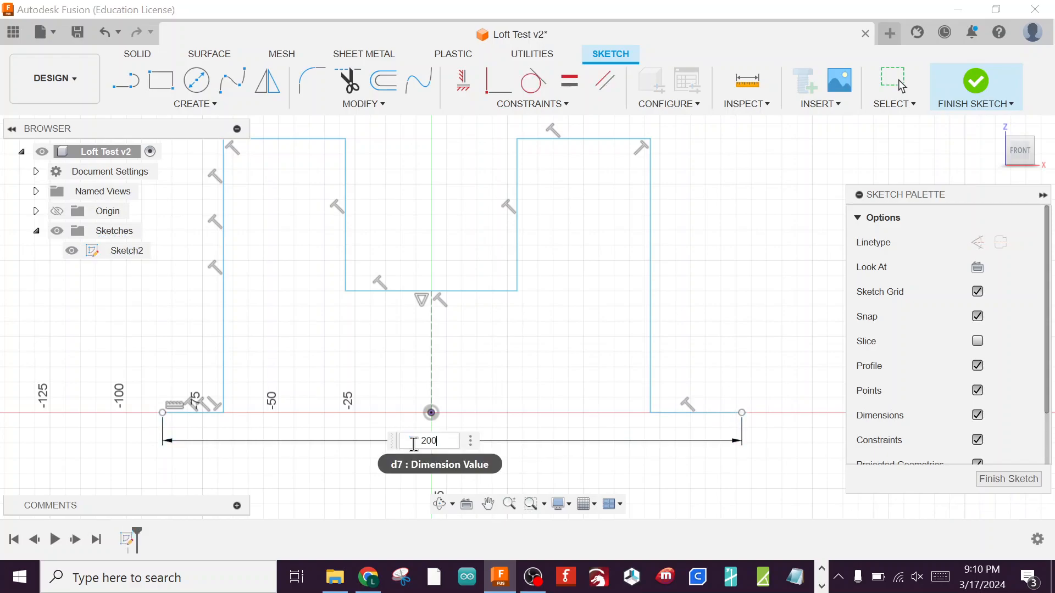
text(00)
key(Return)
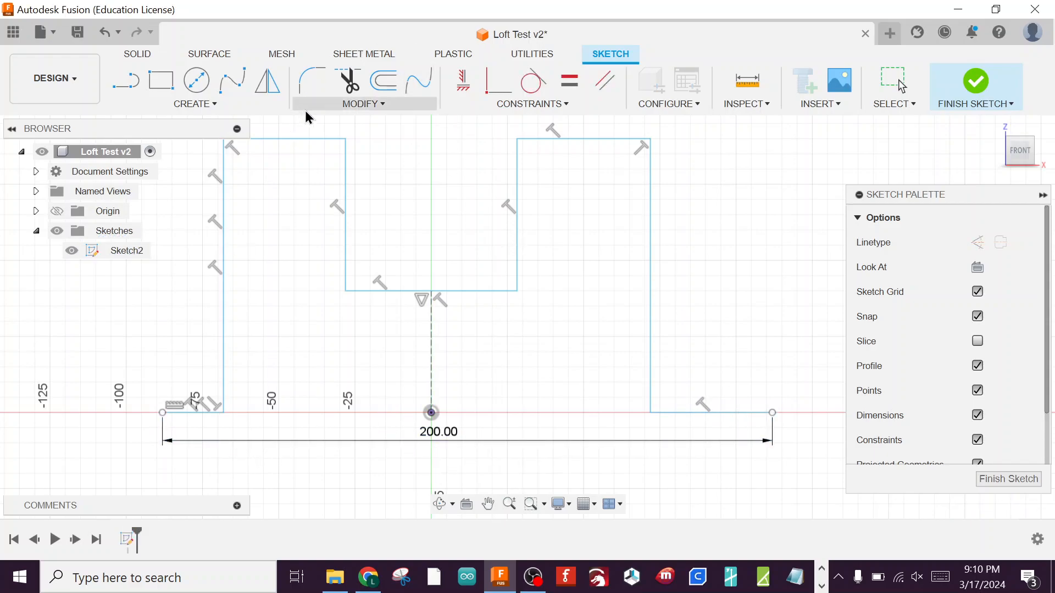
Apply Equal constraints between the two bottom flange lines and between the two outer vertical walls of the profile
click(574, 83)
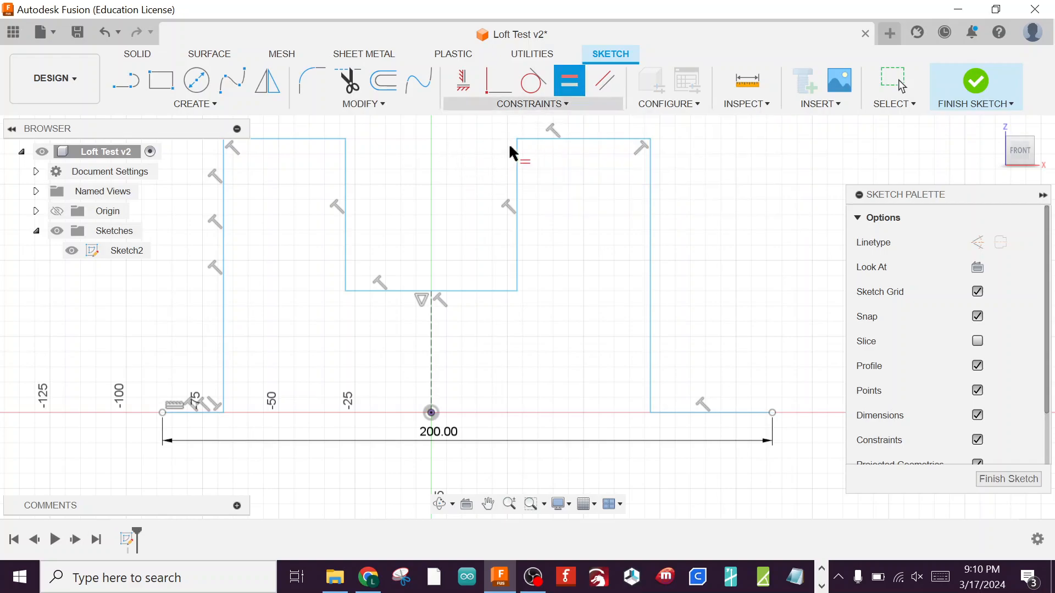
click(200, 412)
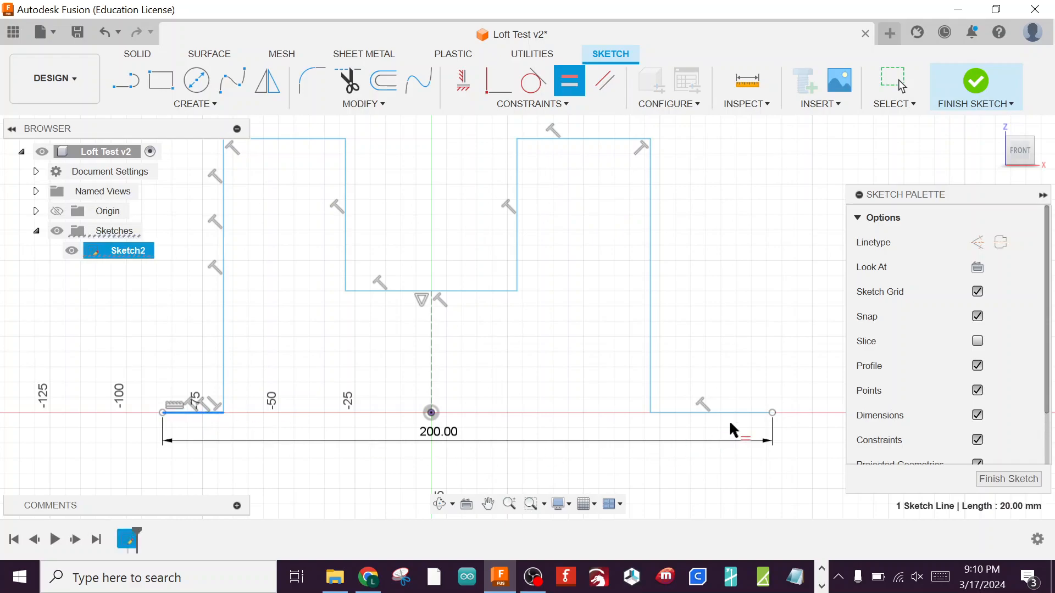
click(705, 406)
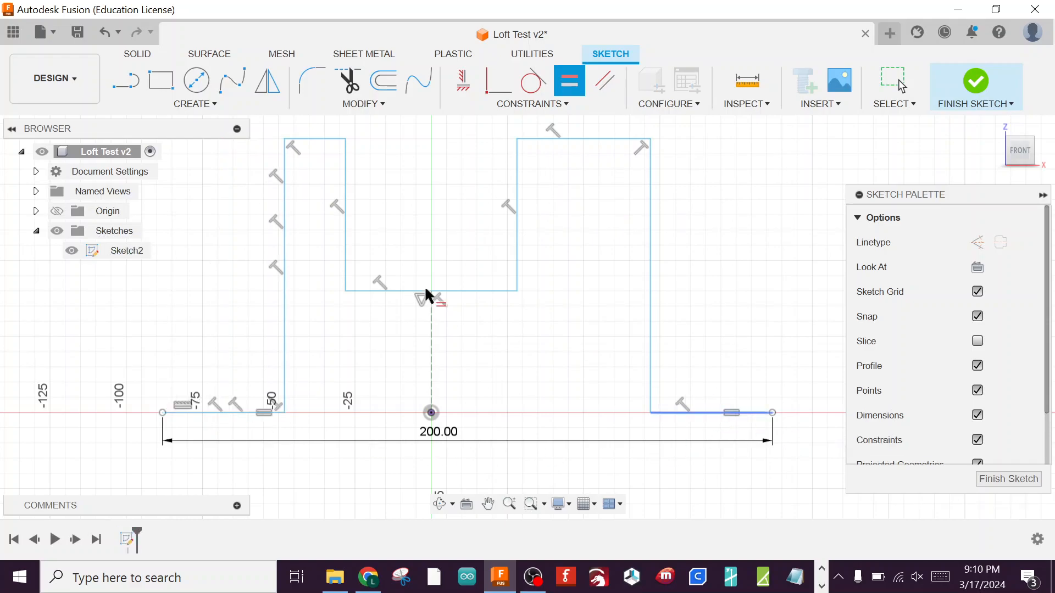
click(285, 330)
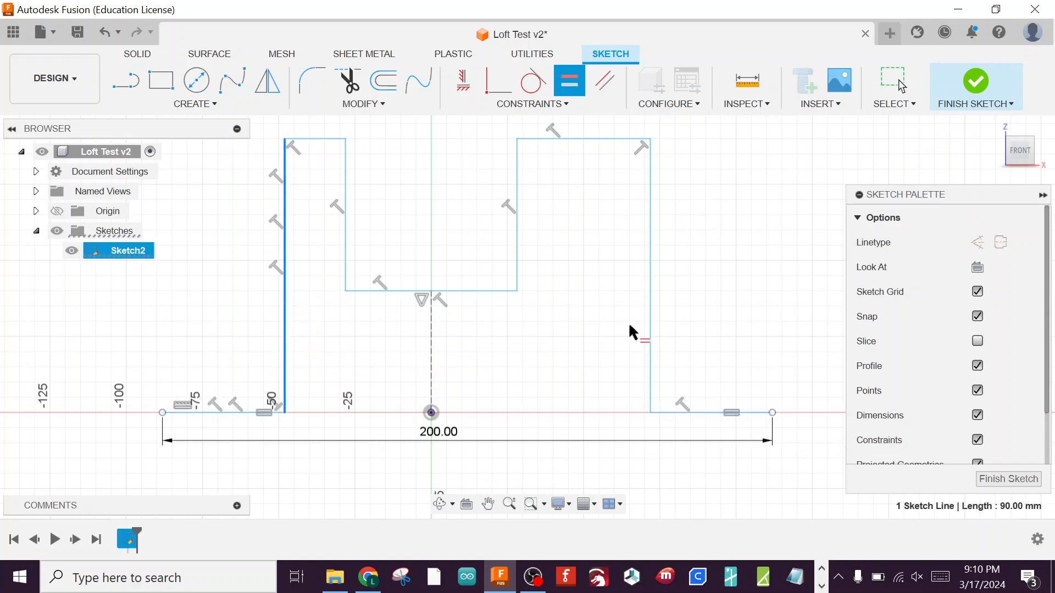
click(649, 328)
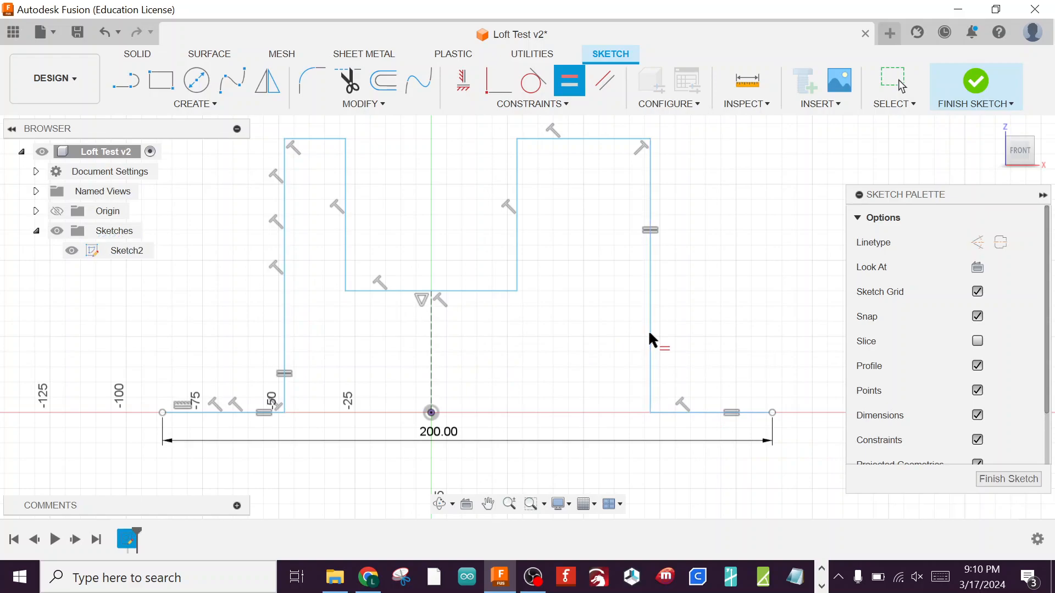
Make the profile's two top lines equal in length, and likewise the two inner vertical walls of the trough
click(311, 138)
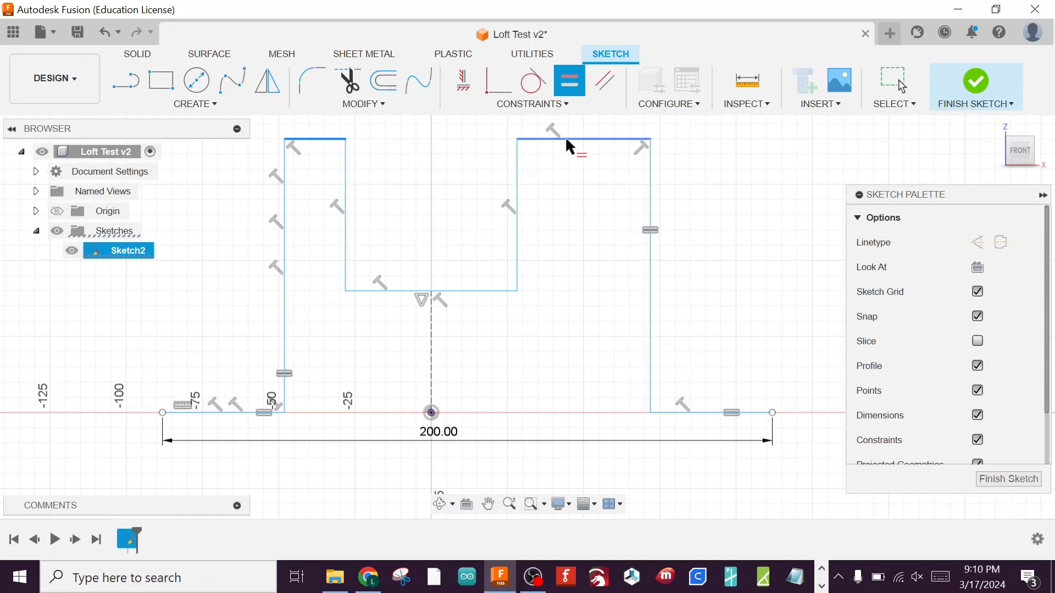
click(566, 140)
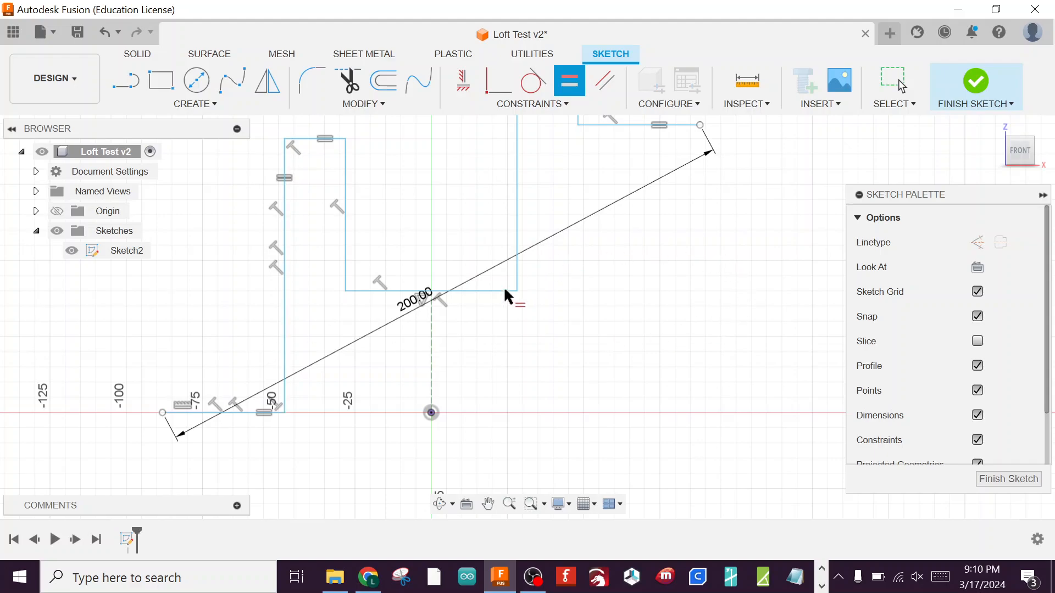
scroll(566, 294, down, 5)
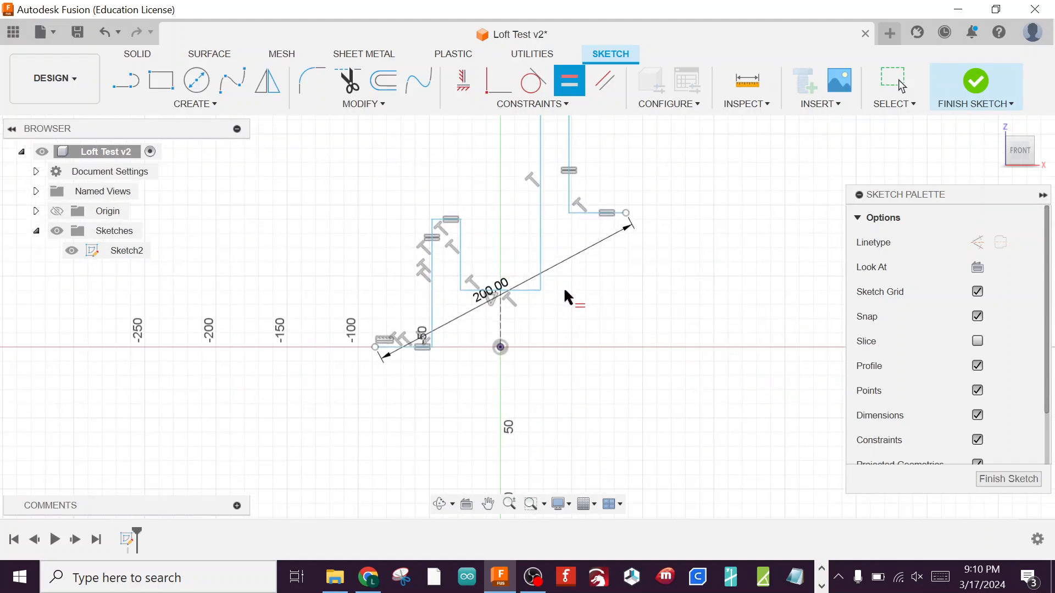
scroll(565, 286, up, 3)
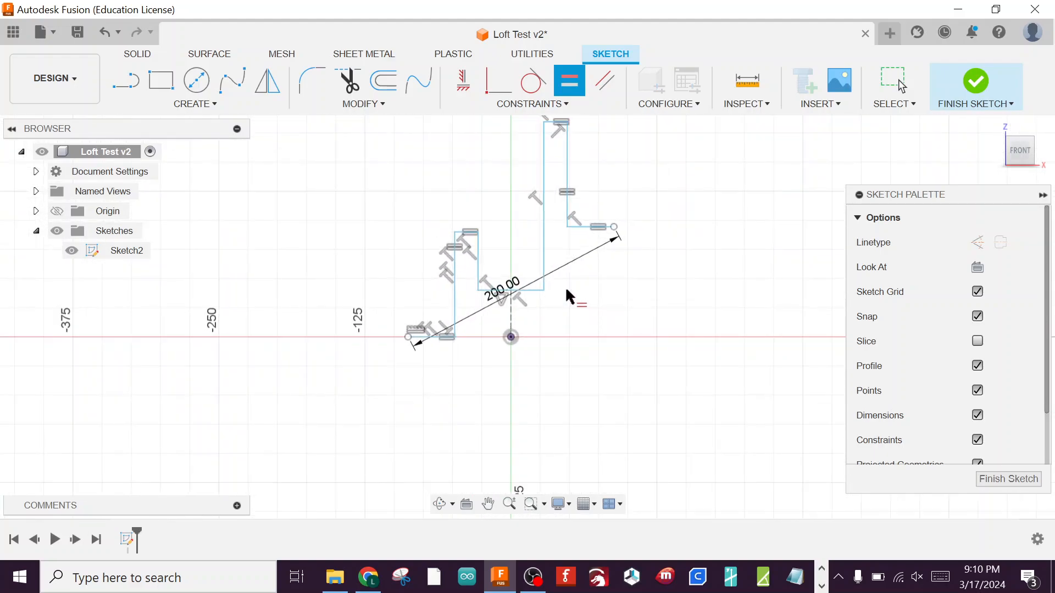
click(543, 239)
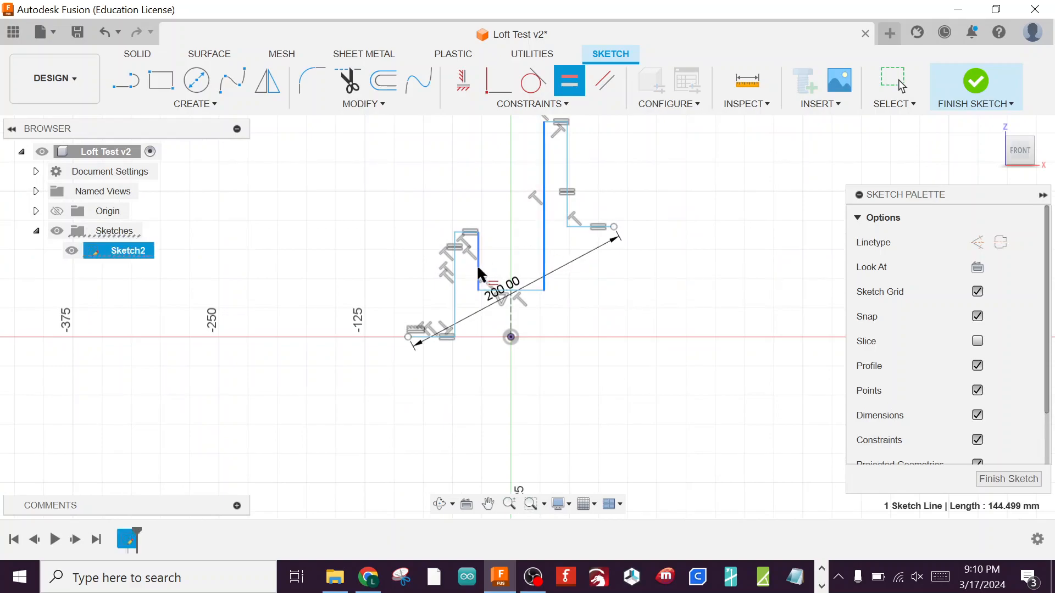
click(476, 264)
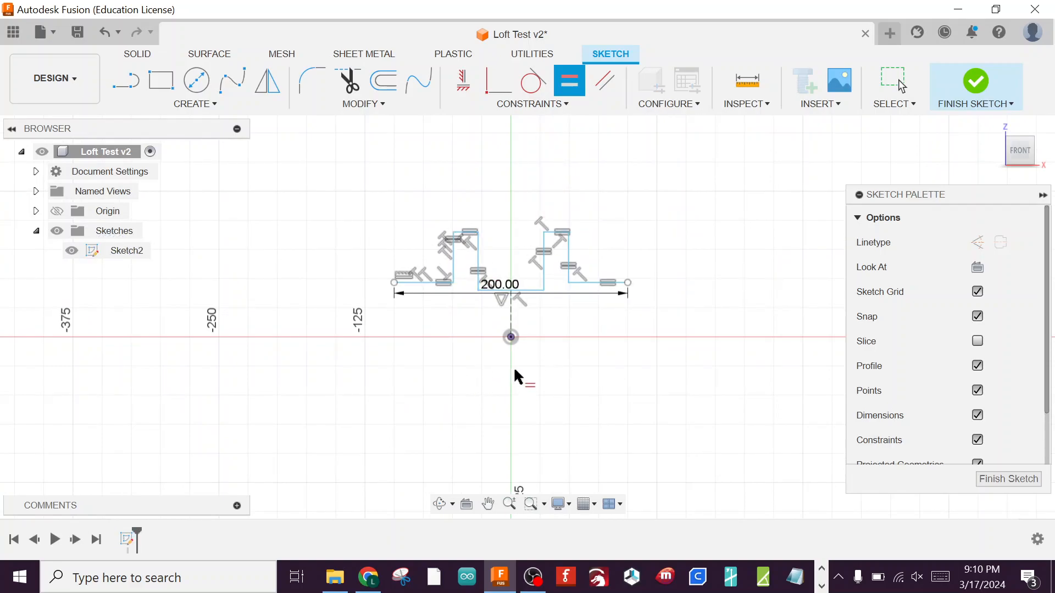
Dimension the left outer vertical wall's height as 80 mm
scroll(447, 339, up, 2)
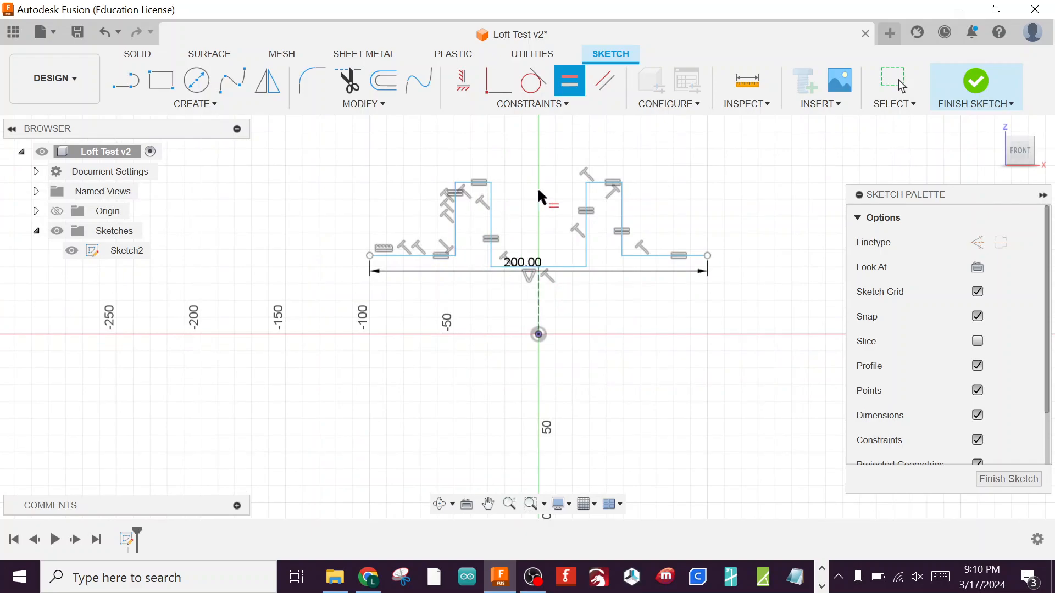
scroll(541, 281, up, 3)
middle_drag(638, 325, 527, 412)
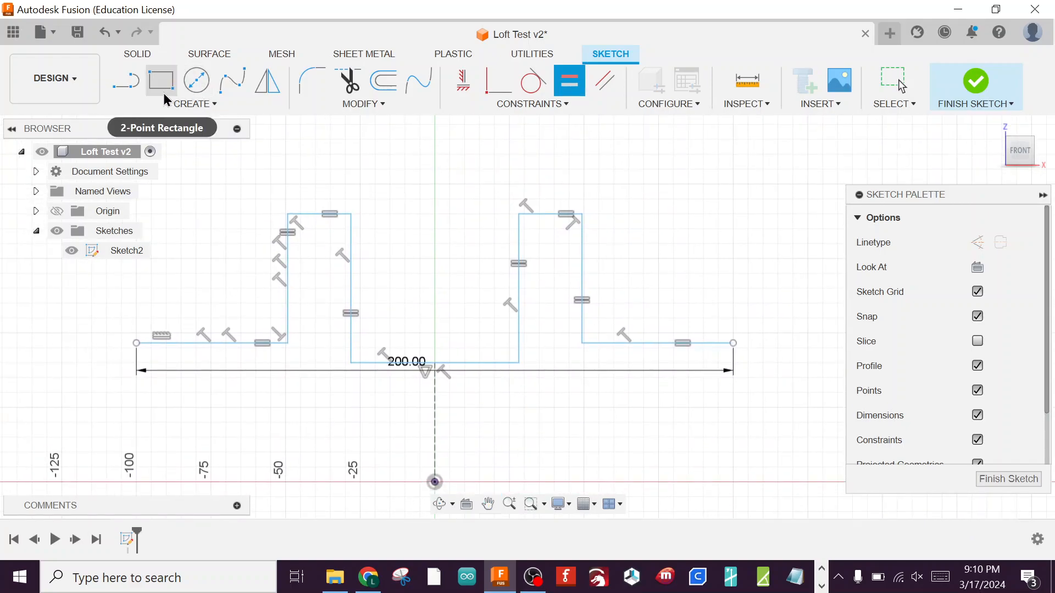
key(d)
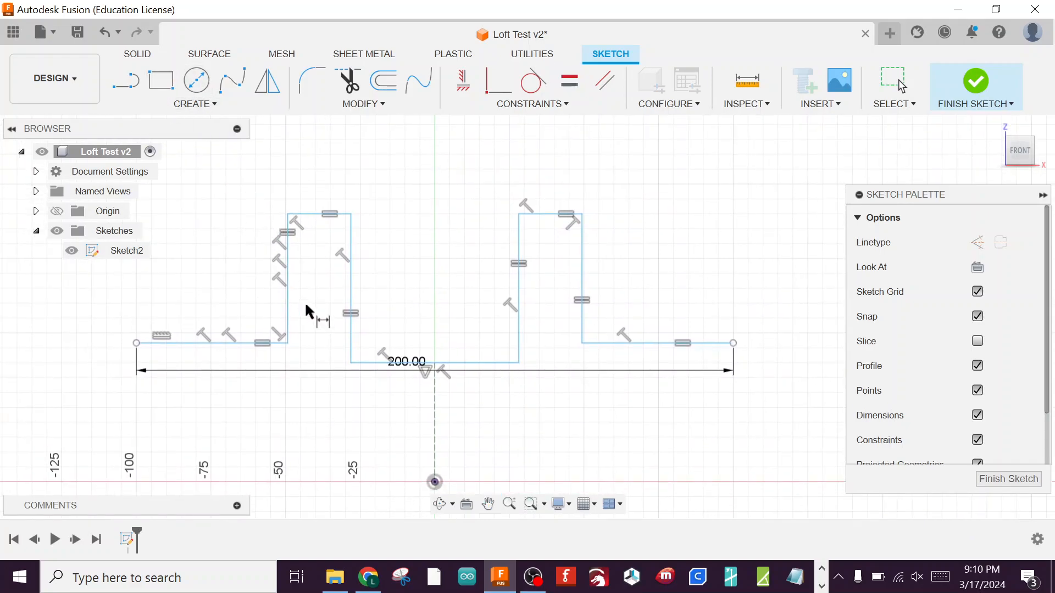
click(288, 295)
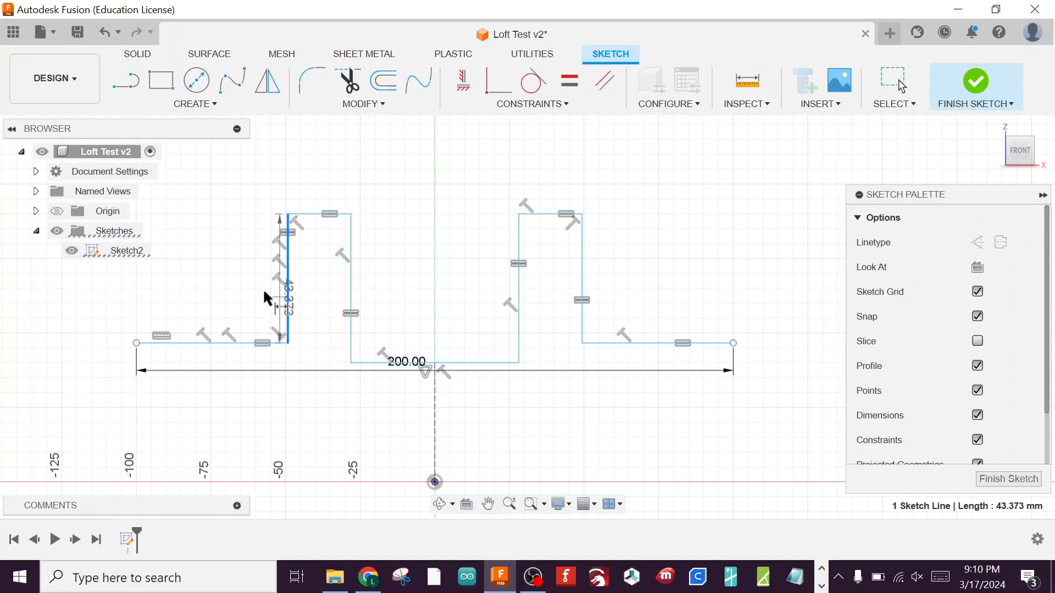
click(247, 286)
text(50)
key(Return)
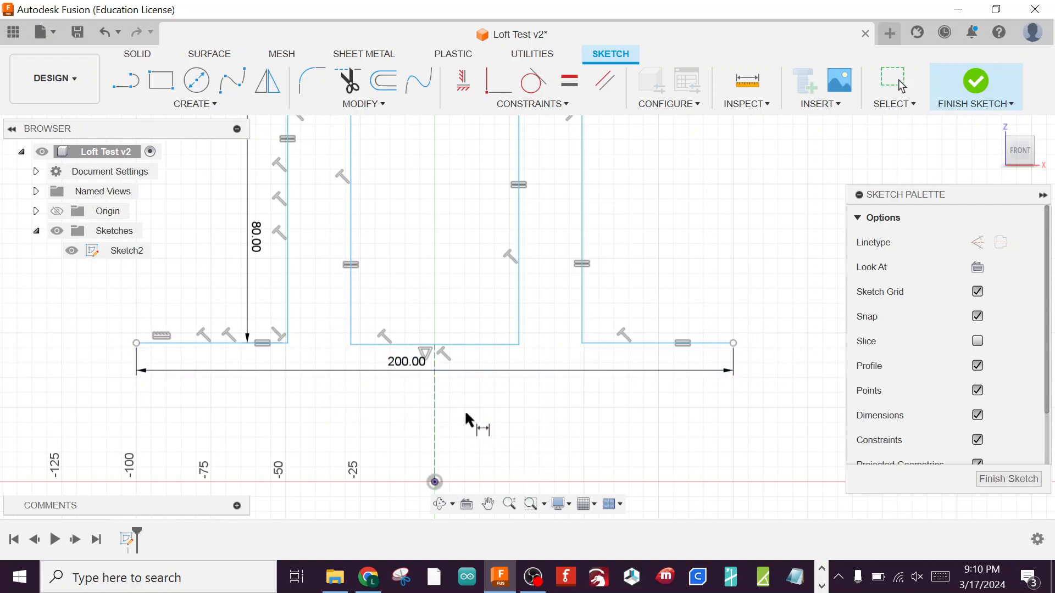
Dimension the width of the trough floor as 60 mm
middle_drag(463, 438, 463, 404)
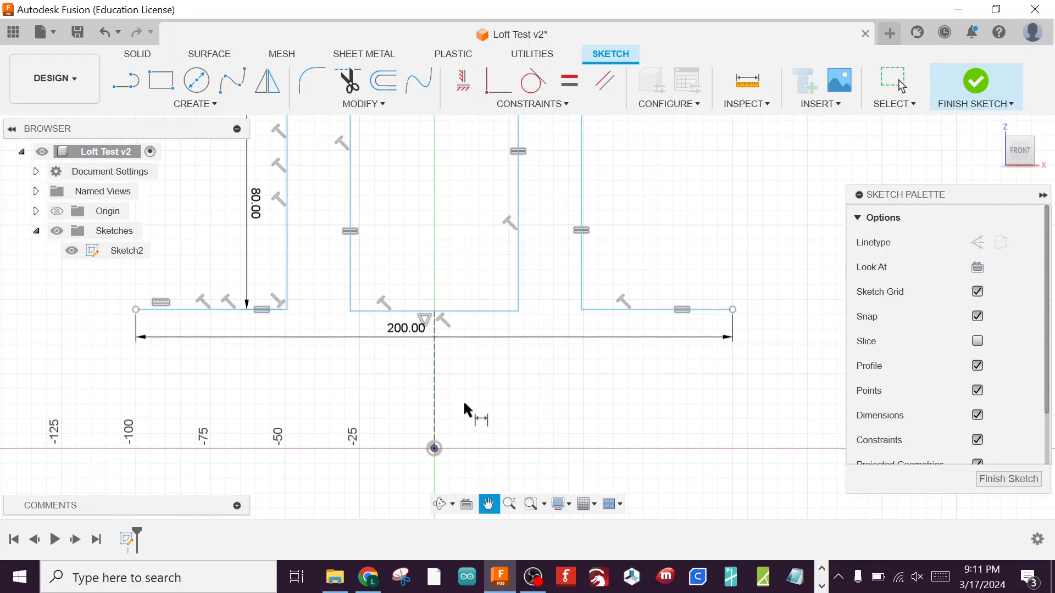
click(455, 310)
click(451, 275)
text(60)
key(Return)
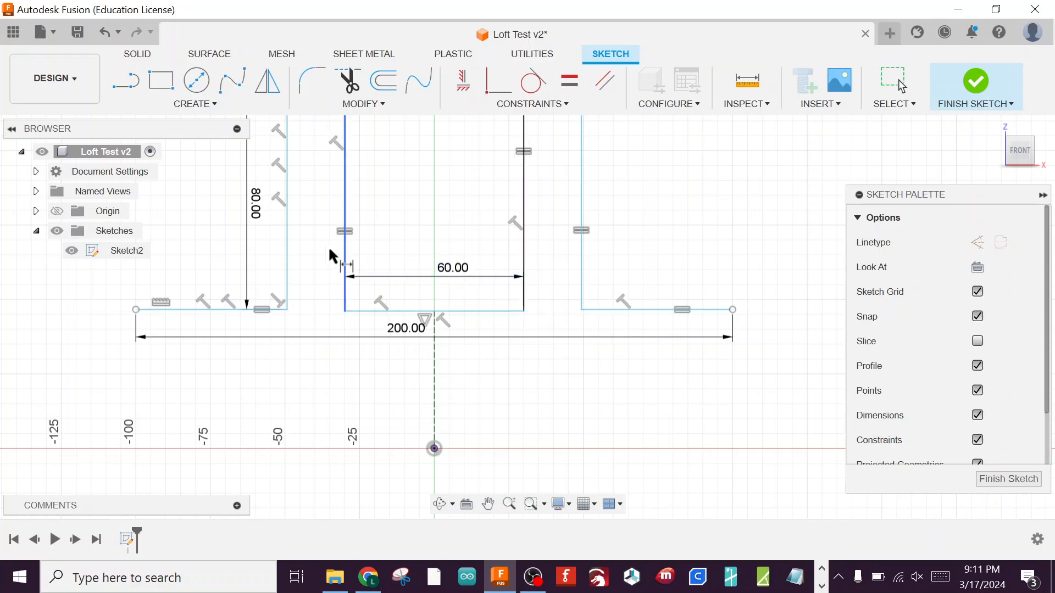
Dimension the left inner wall of the trough as 50 mm deep
scroll(314, 302, down, 3)
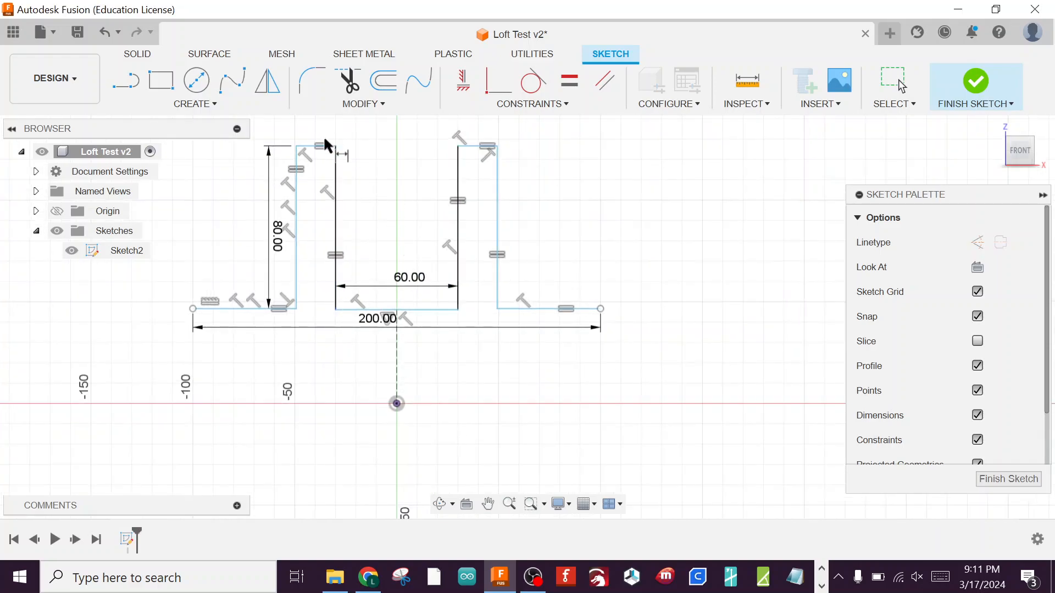
click(337, 218)
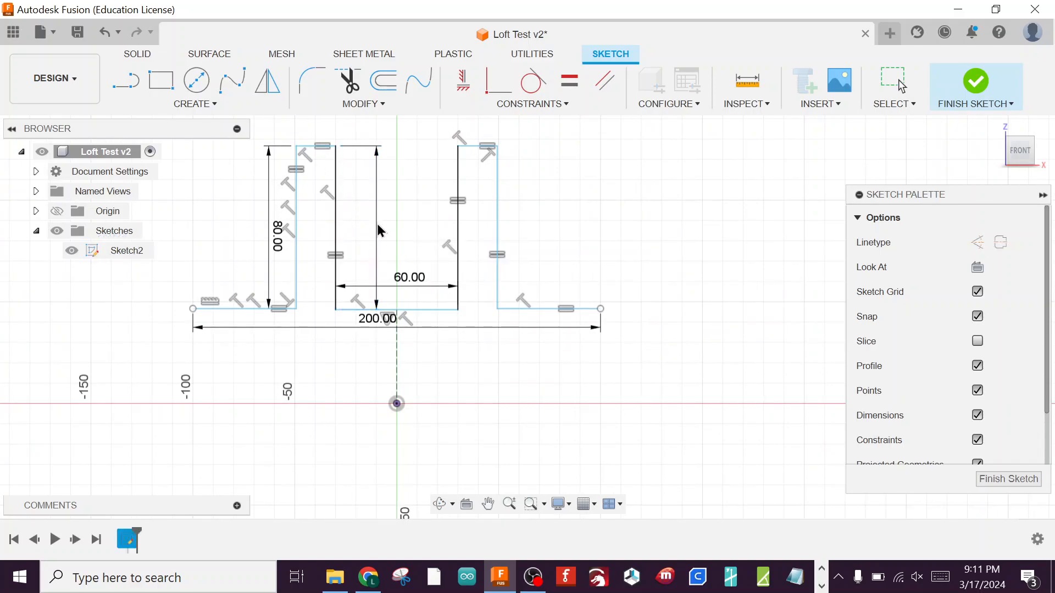
click(378, 229)
text(50)
key(Return)
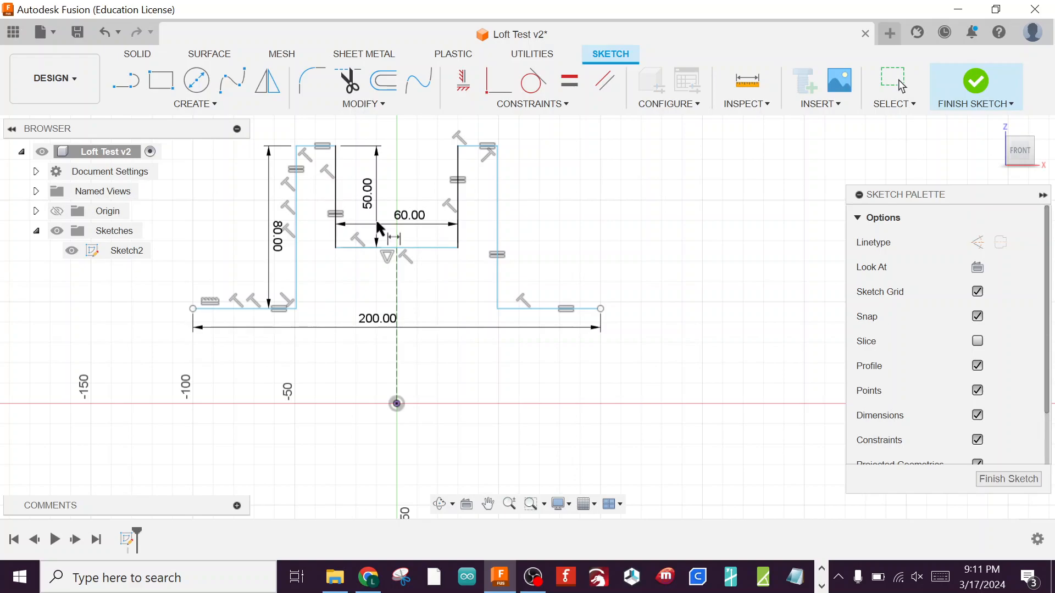
Dimension the left top line of the profile as 40 mm wide
click(308, 144)
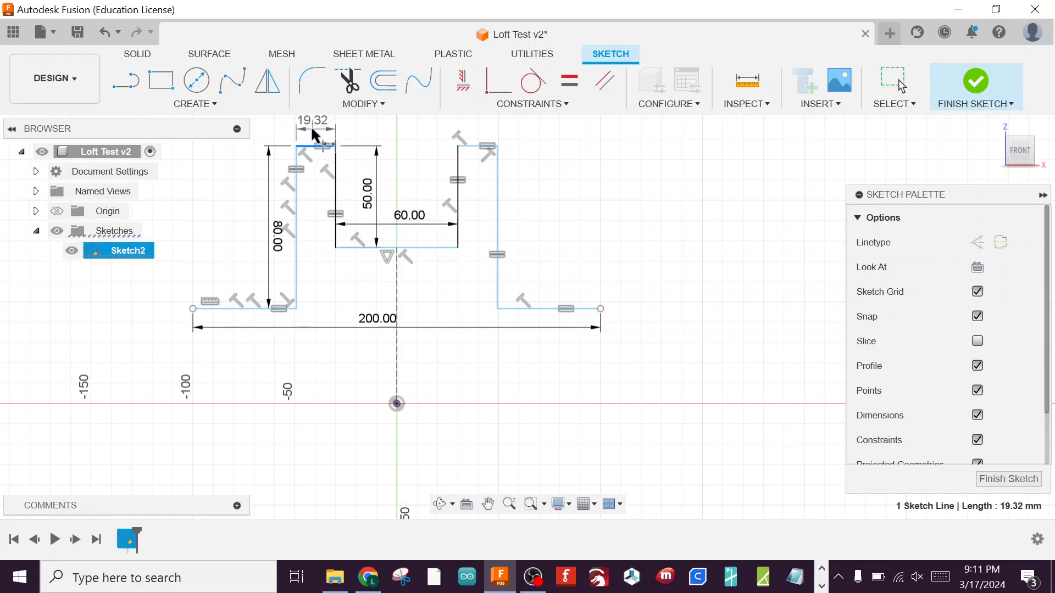
click(311, 126)
text(40)
key(Return)
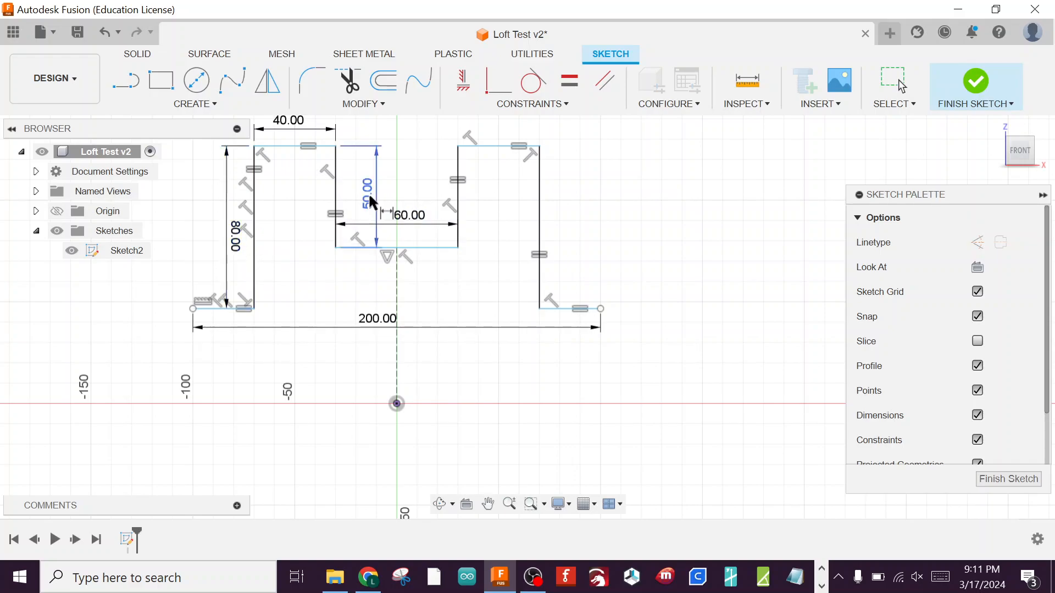
Dimension the vertical construction line between the trough floor and the origin as 30 mm
click(395, 291)
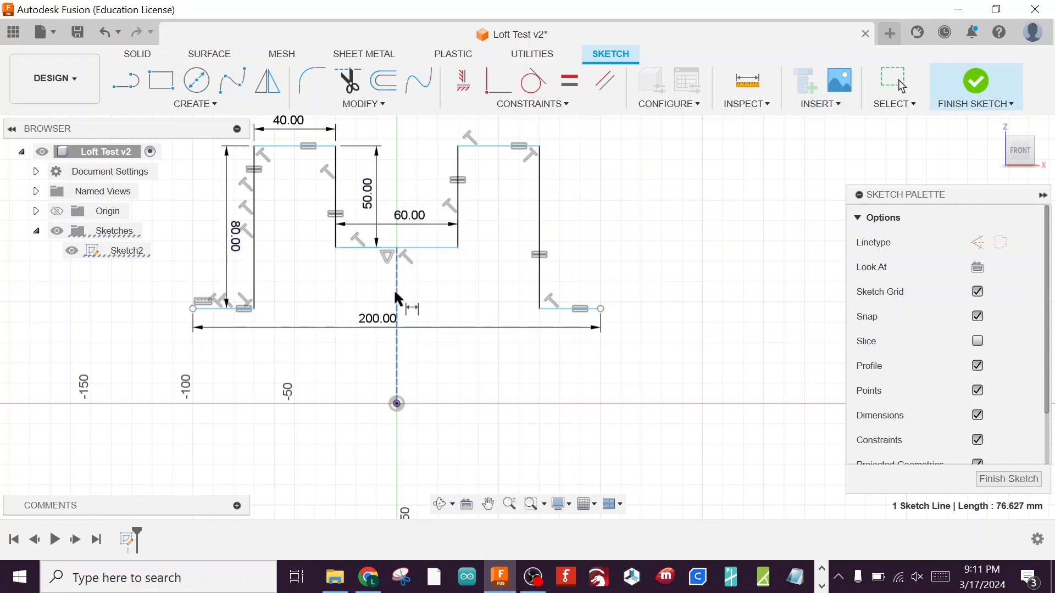
click(419, 297)
text(3)
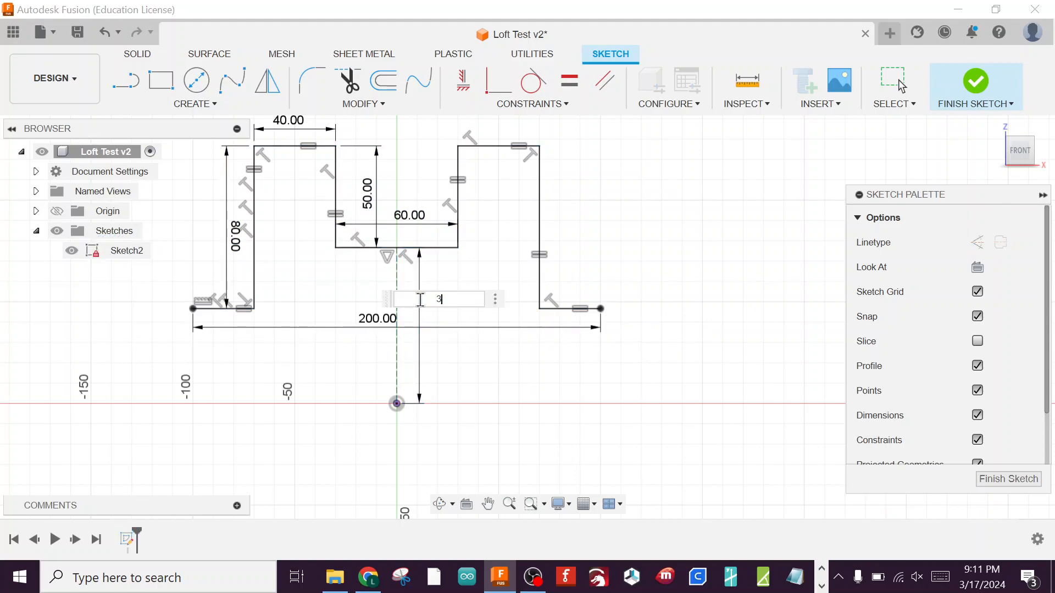
text(0)
key(Return)
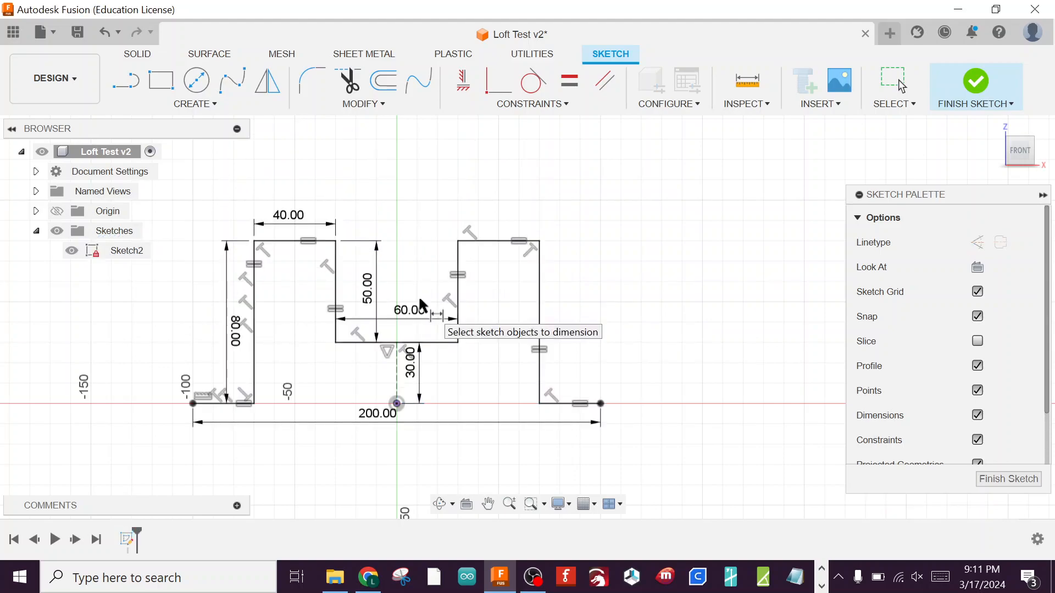
Hide the sketch's dimensions and constraint symbols
scroll(415, 366, up, 3)
mouse_move(467, 387)
middle_down()
mouse_move(591, 380)
mouse_move(577, 390)
middle_up()
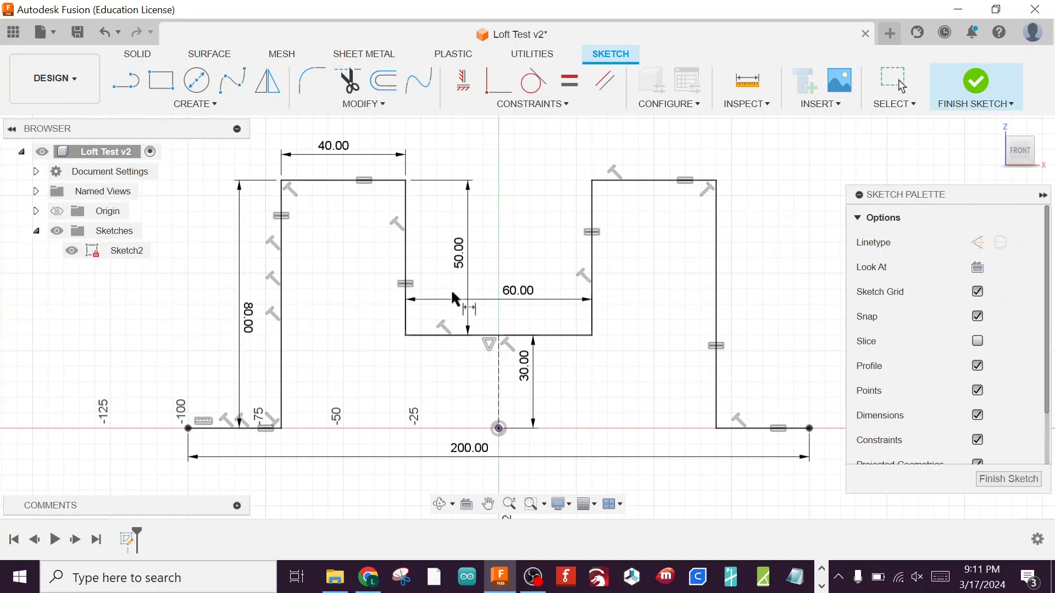
click(981, 420)
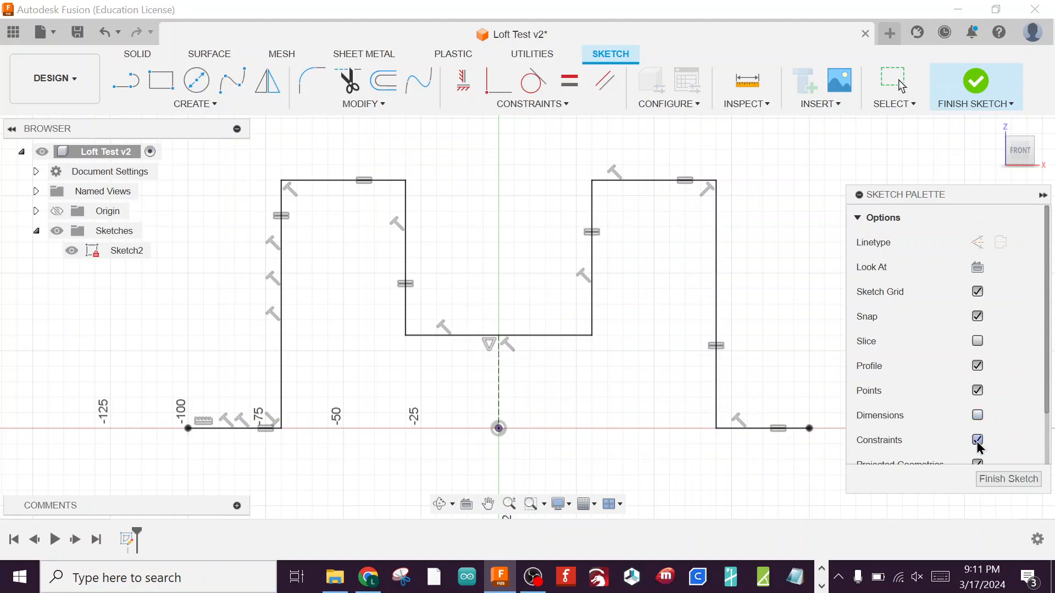
click(977, 441)
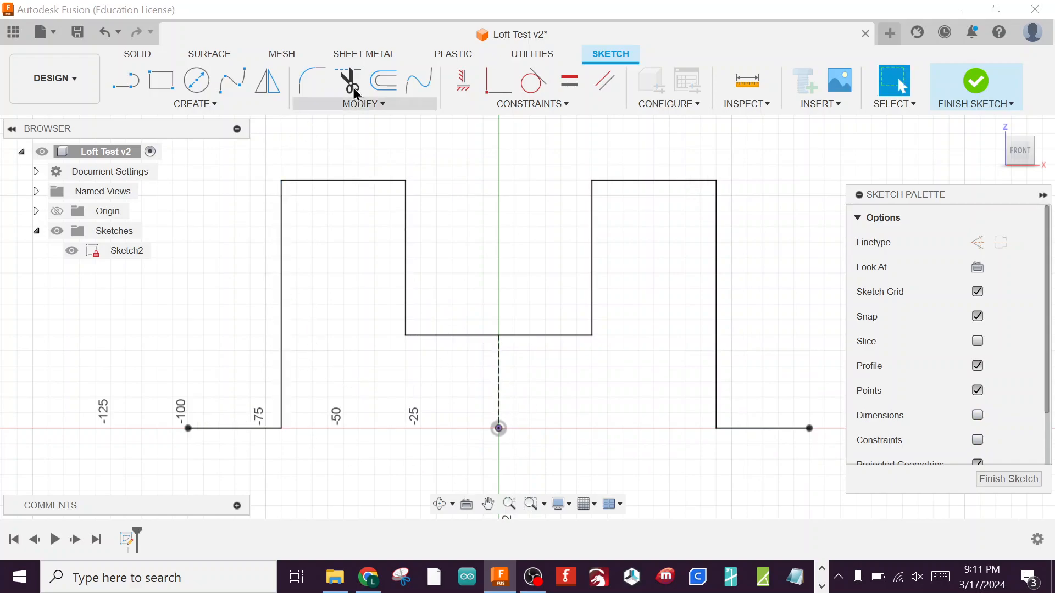
Offset the whole profile chain by -2 mm toward its underside
click(384, 88)
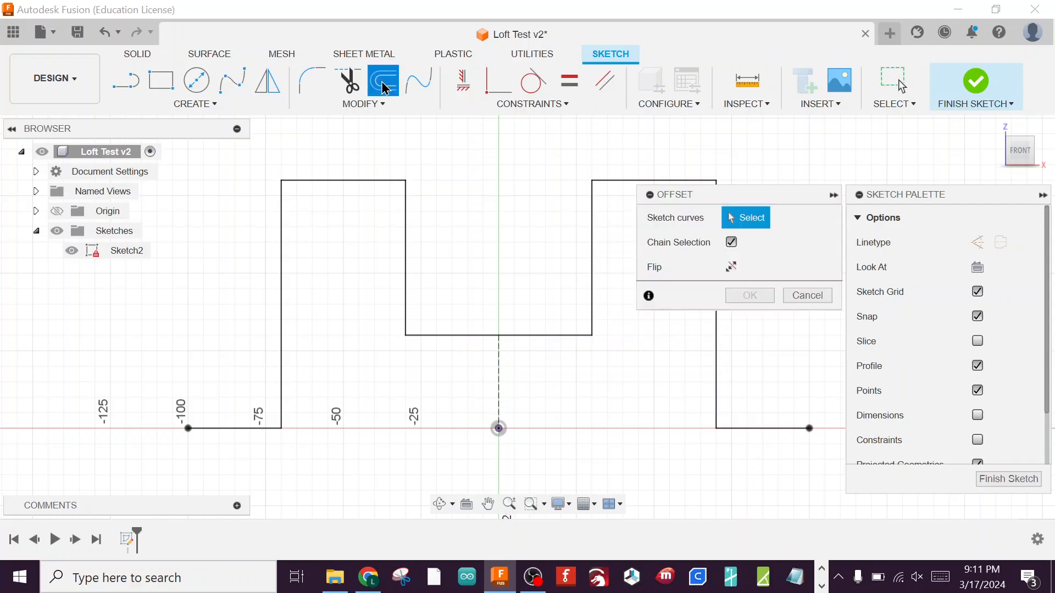
click(418, 335)
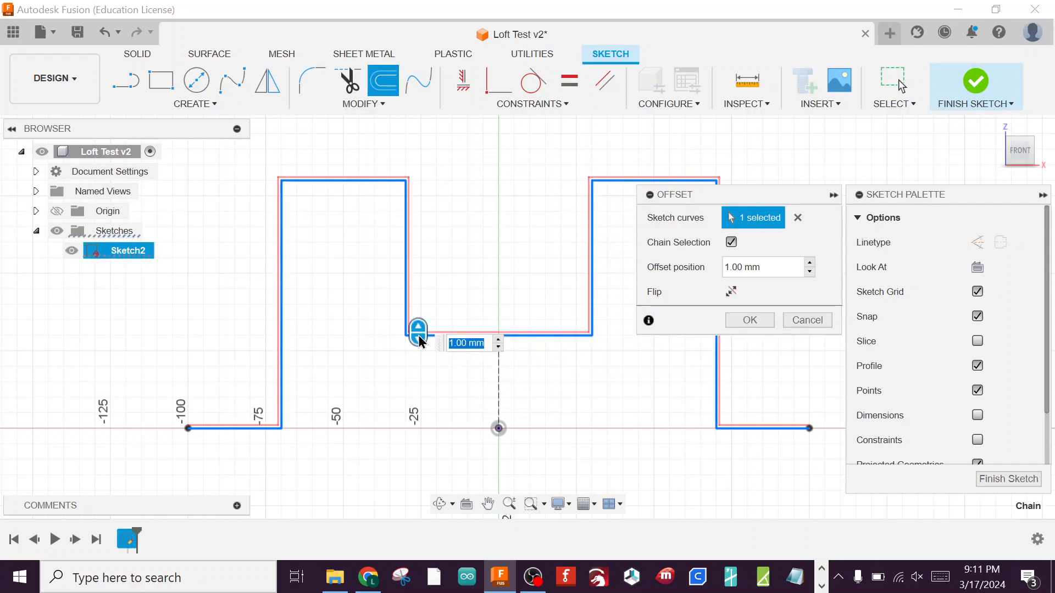
drag(417, 345, 417, 360)
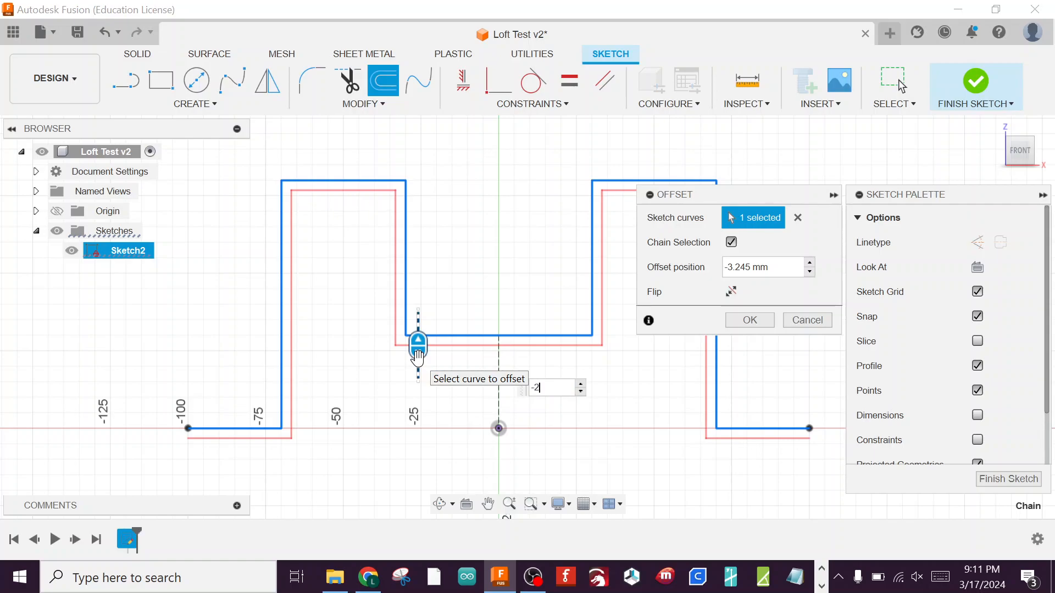
key(Return)
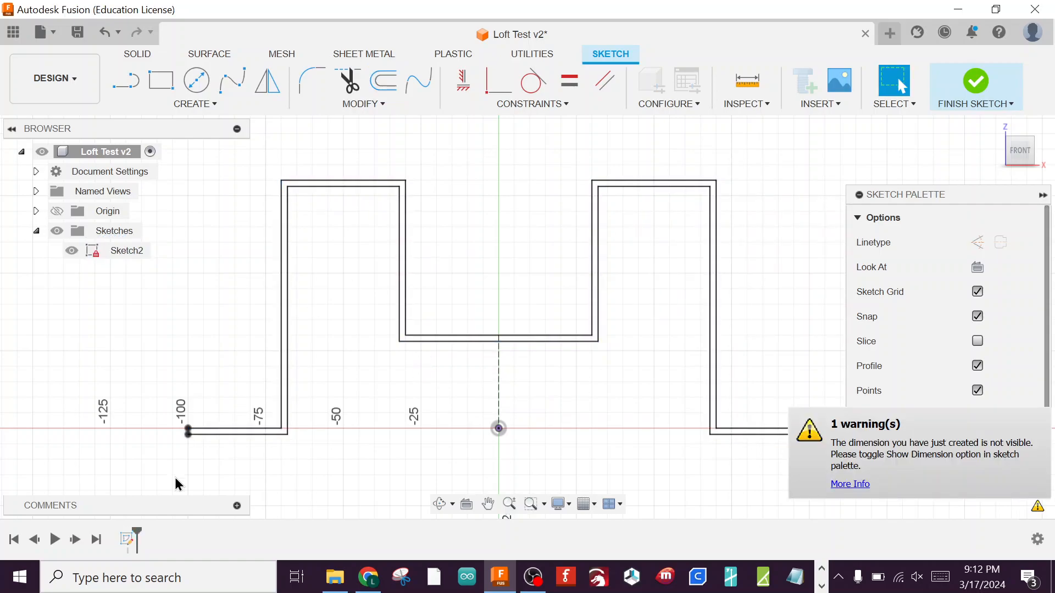
Close the left open end of the offset profile with a short vertical line between its two endpoints
scroll(159, 440, up, 5)
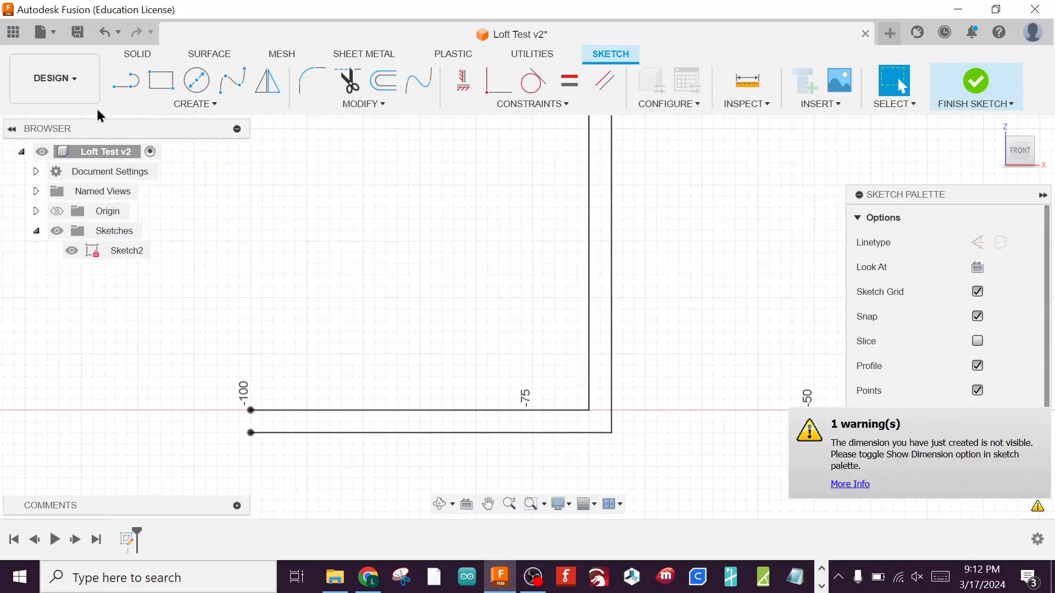
click(125, 81)
click(251, 411)
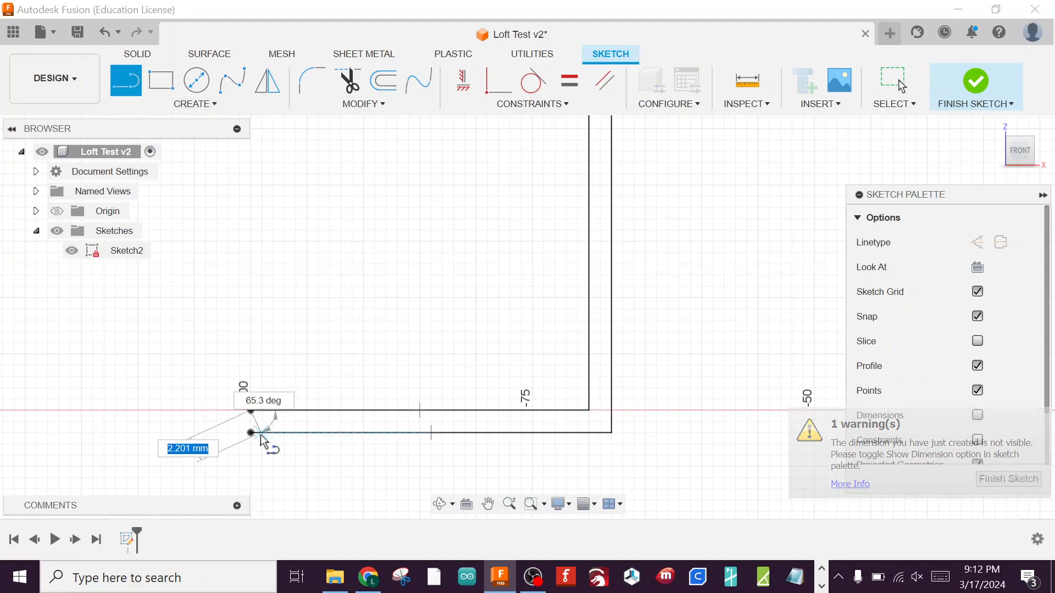
click(251, 433)
Close the right open end of the offset profile with a short vertical line and finish the sketch
middle_drag(487, 460, 101, 416)
middle_drag(681, 409, 233, 397)
middle_drag(639, 389, 233, 384)
middle_drag(625, 372, 377, 378)
middle_drag(776, 400, 392, 382)
click(678, 340)
click(679, 363)
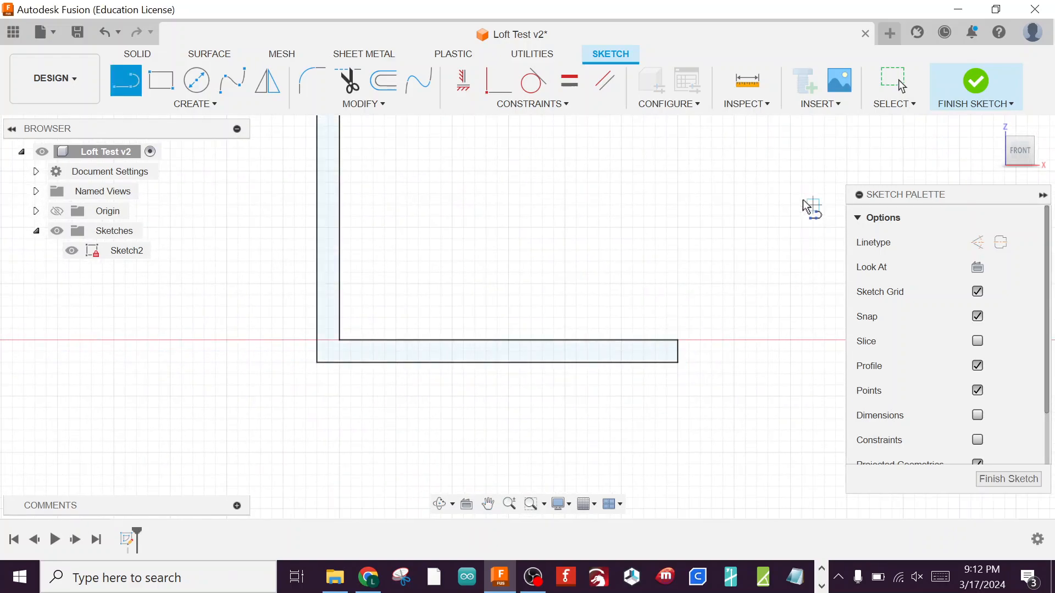
click(970, 97)
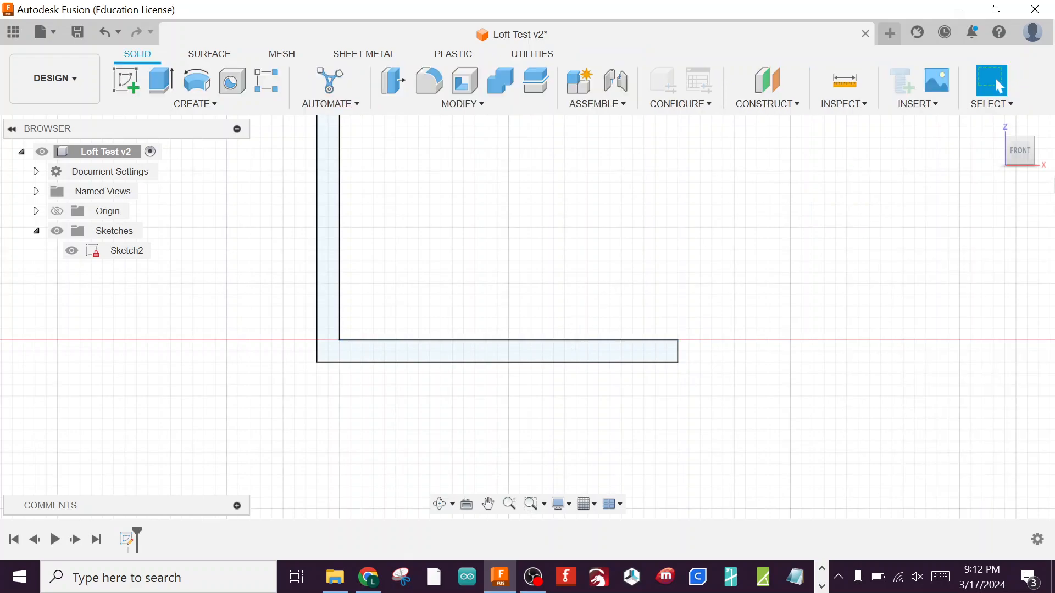
click(996, 126)
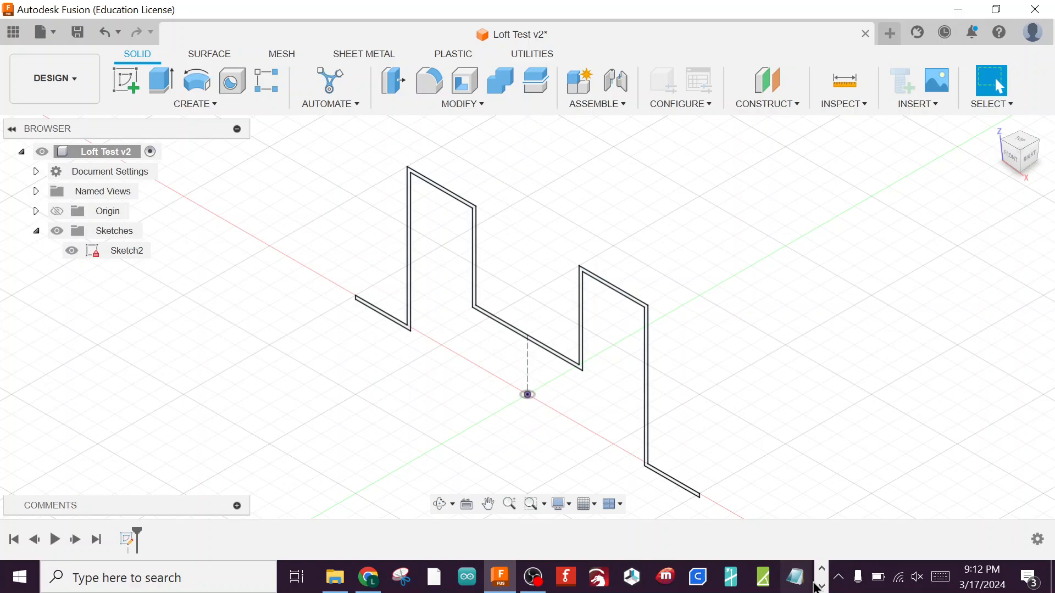
Look up the part's total length in the Skill 10 - Loft Practice PDF drawing and return to Fusion
click(823, 586)
click(629, 576)
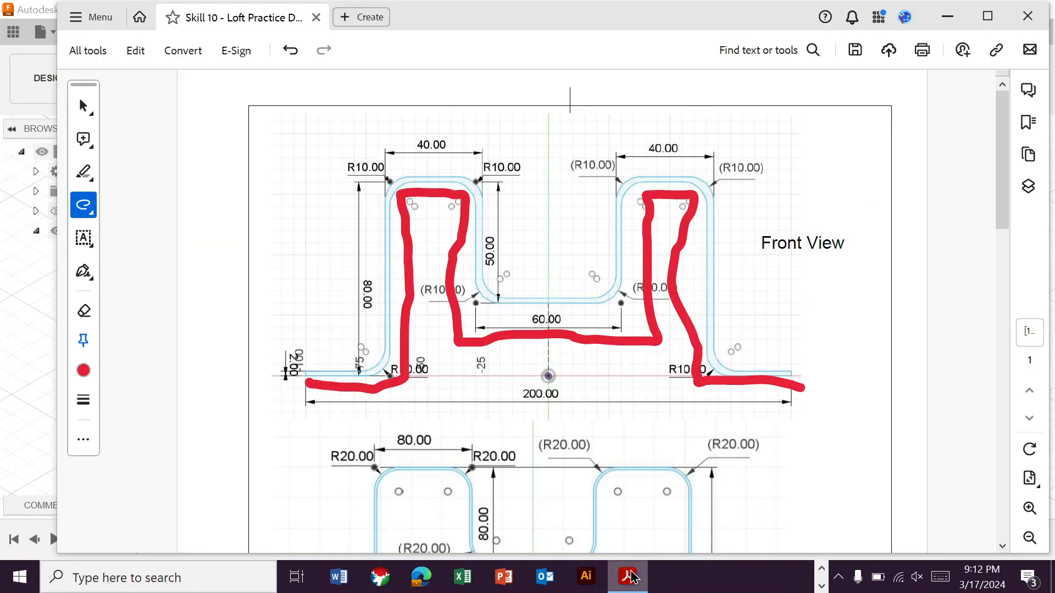
scroll(513, 439, down, 10)
scroll(519, 421, down, 2)
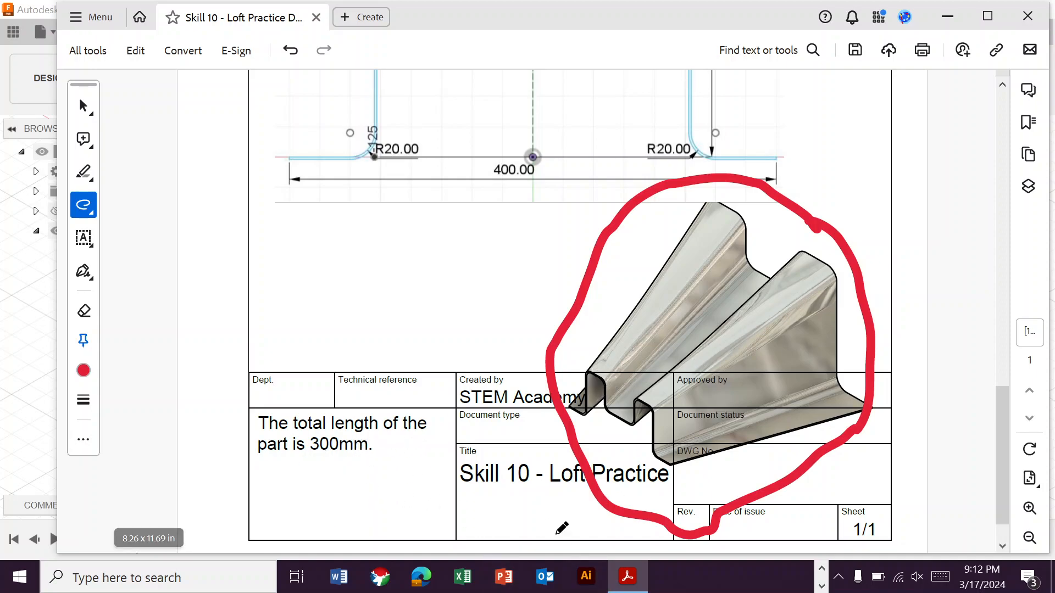
click(821, 586)
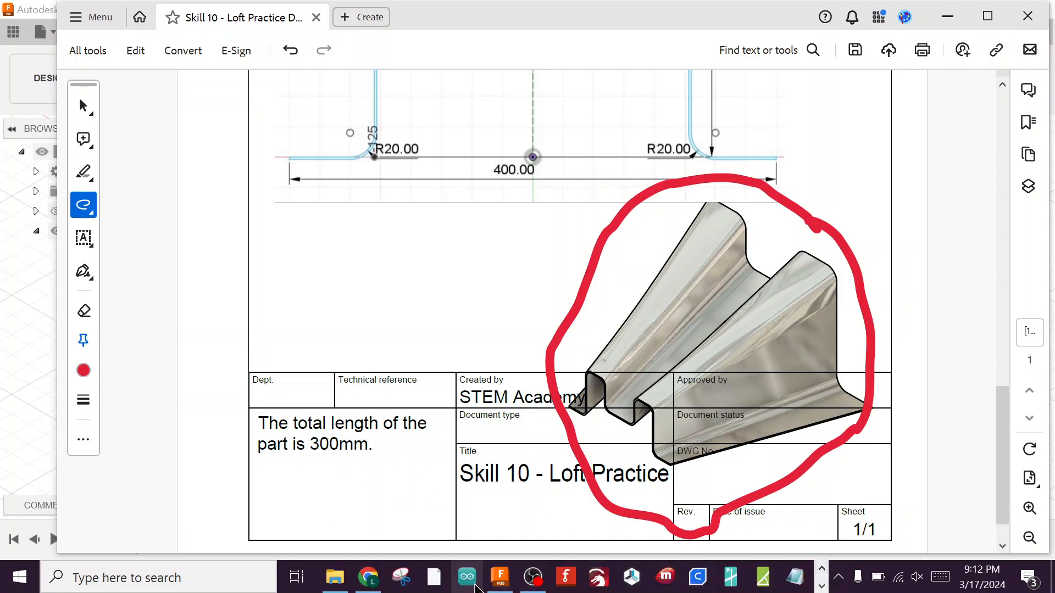
click(490, 581)
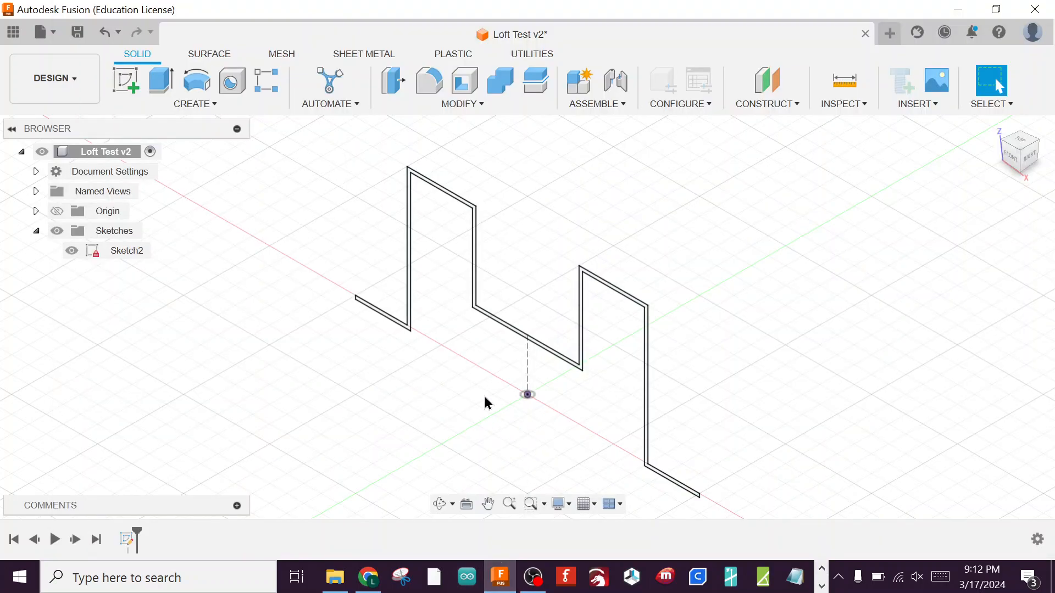
Create a construction plane offset 300 mm from the XZ plane, behind the profile sketch
click(766, 109)
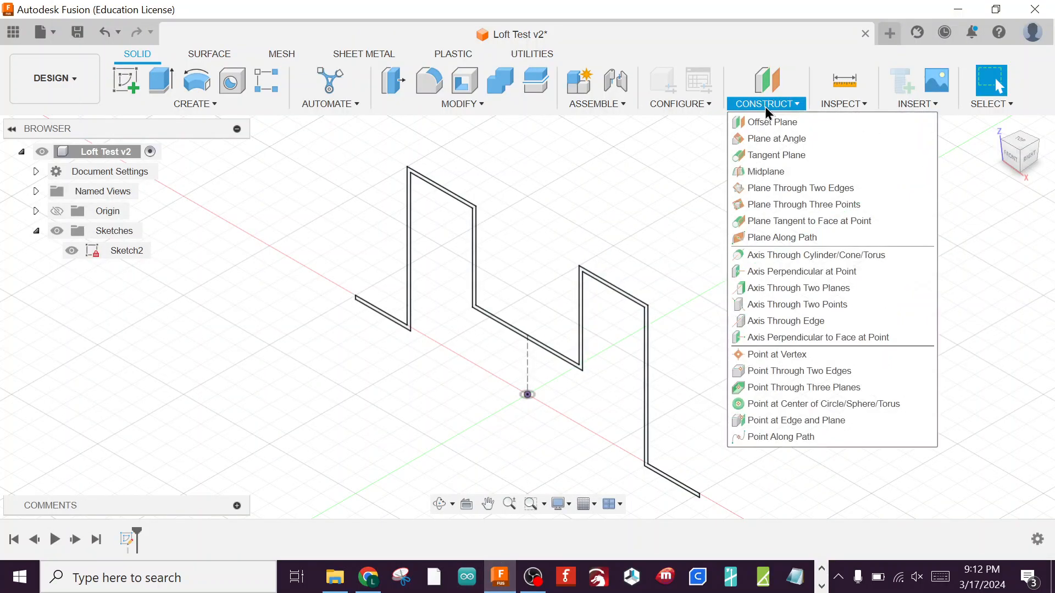
click(772, 123)
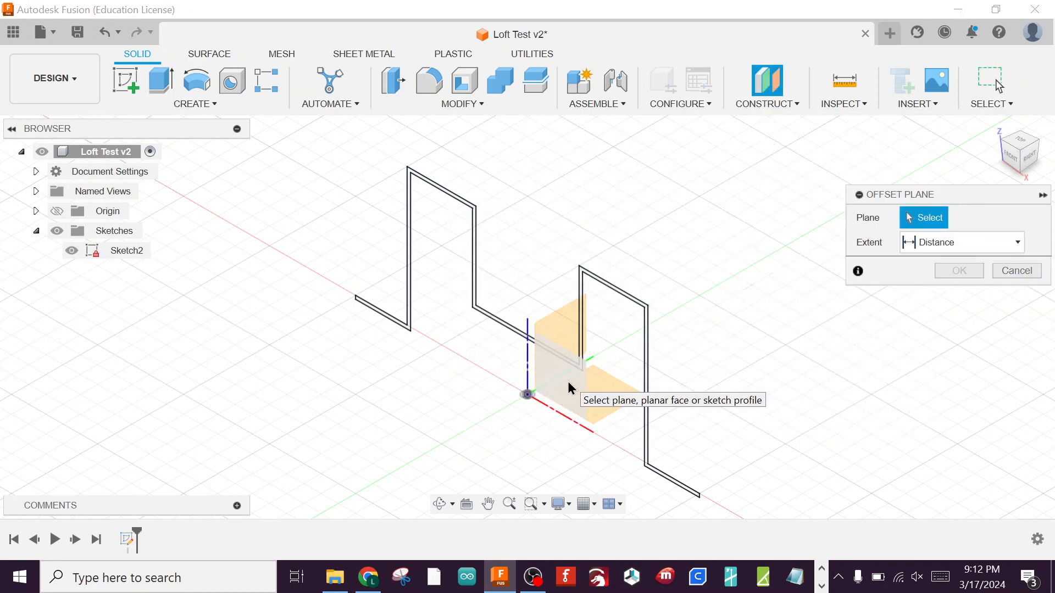
click(572, 388)
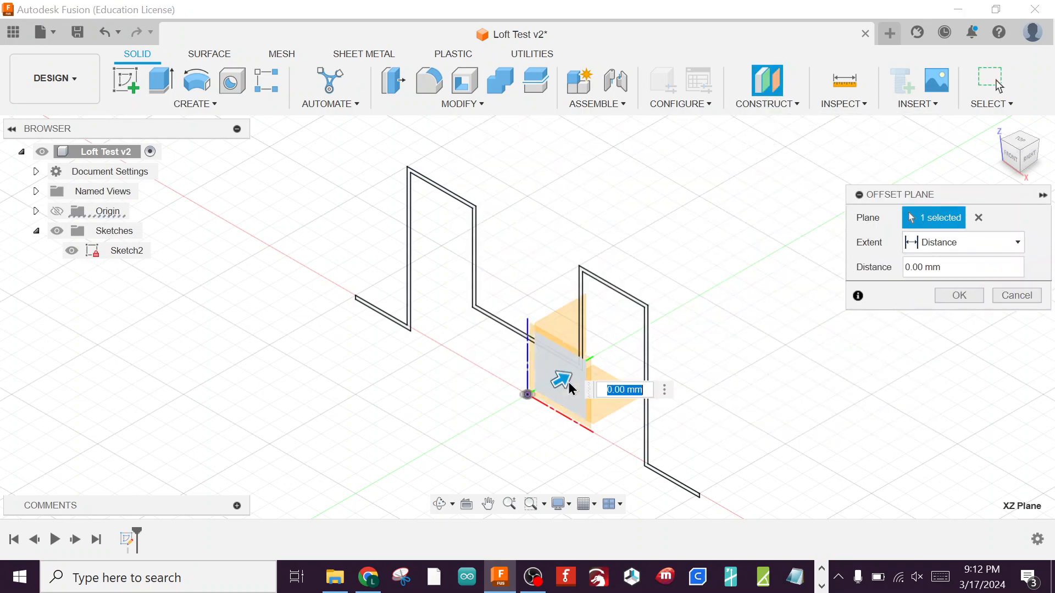
drag(560, 377, 687, 309)
text(300)
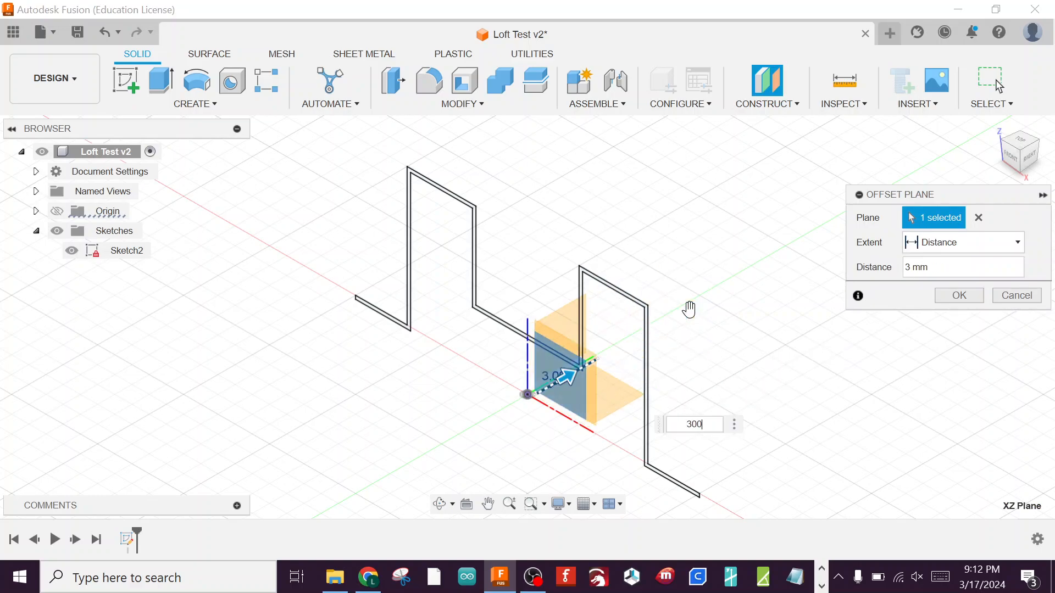
key(Return)
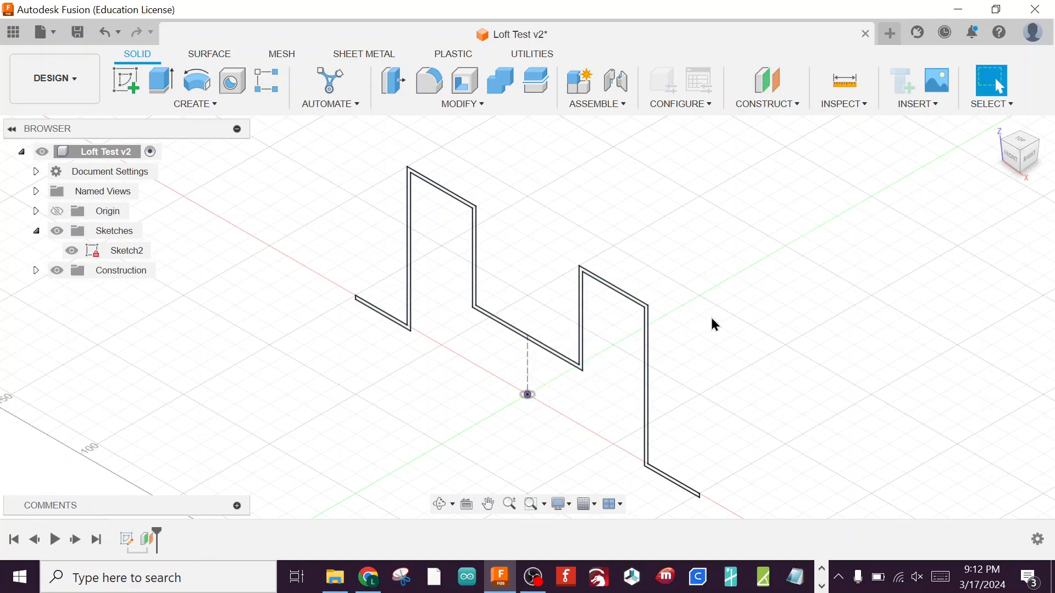
Start a new sketch on the offset plane and hide the first profile, Sketch2
scroll(699, 320, down, 5)
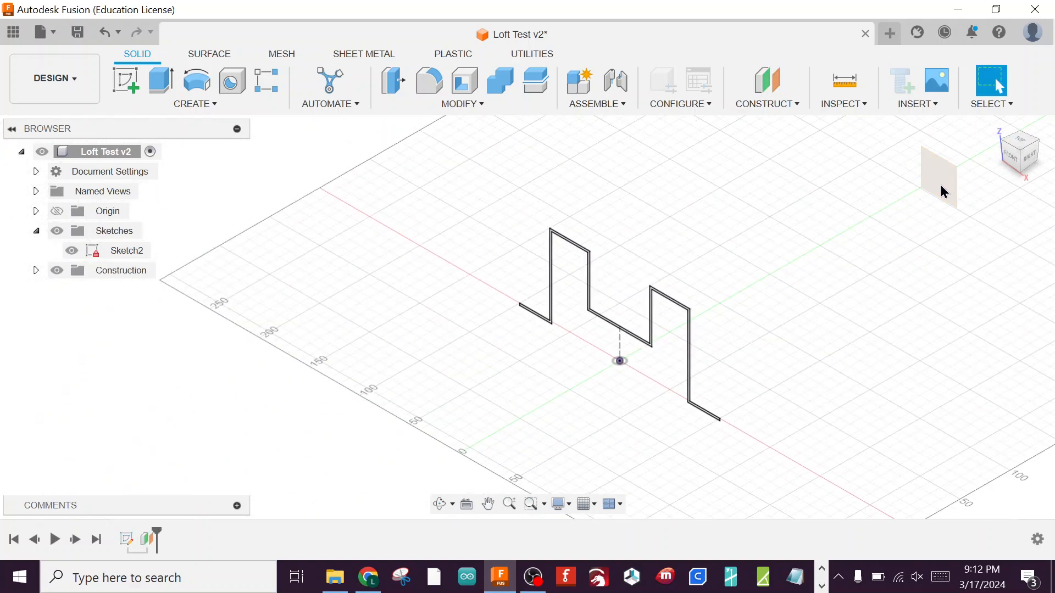
mouse_move(914, 297)
middle_down()
mouse_move(642, 379)
mouse_move(621, 353)
mouse_move(629, 315)
middle_up()
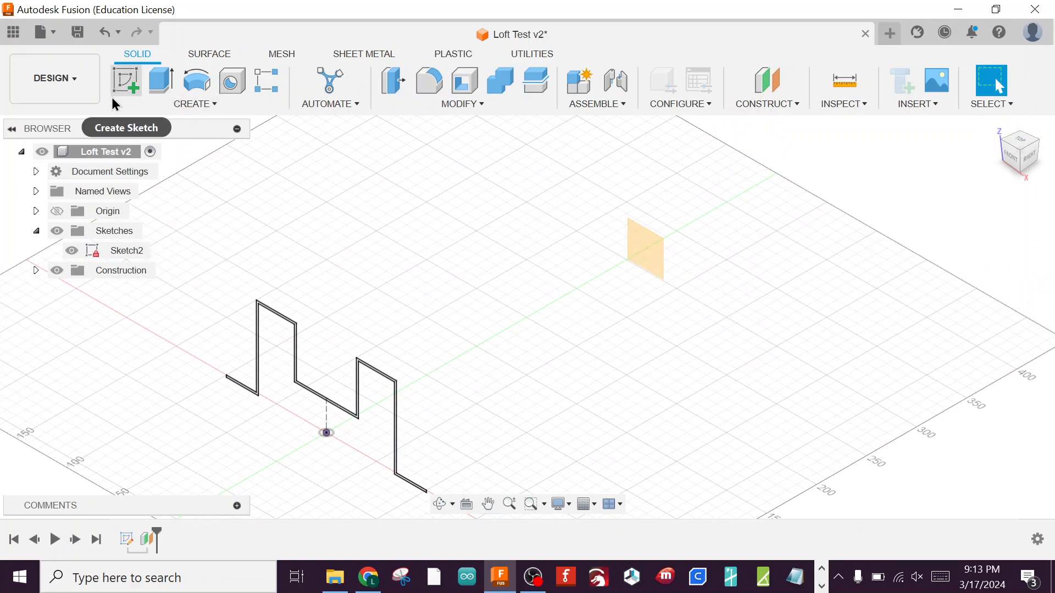
click(125, 81)
click(643, 256)
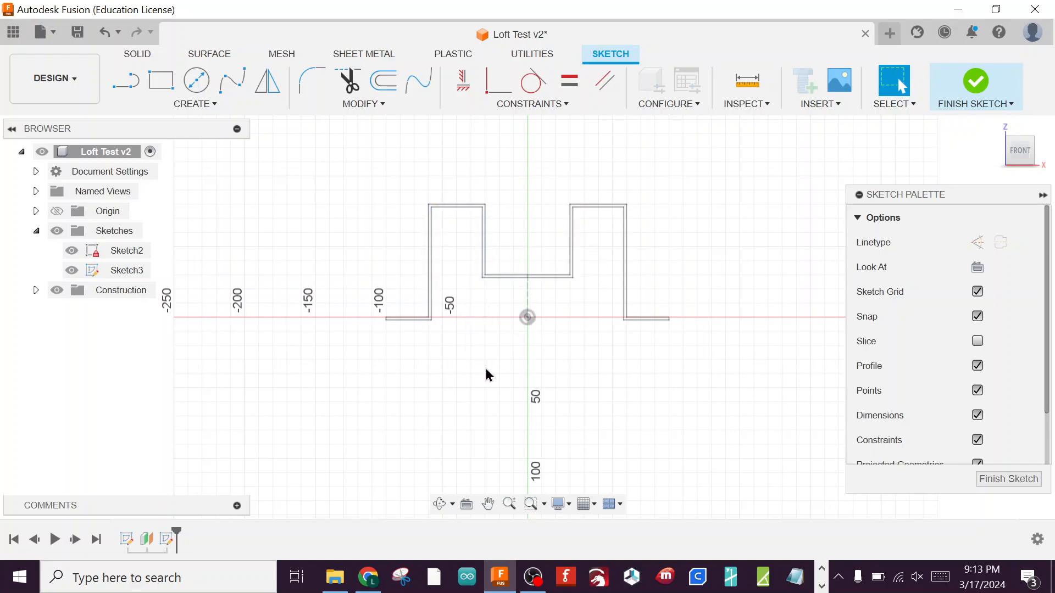
scroll(486, 373, up, 5)
middle_drag(487, 372, 424, 494)
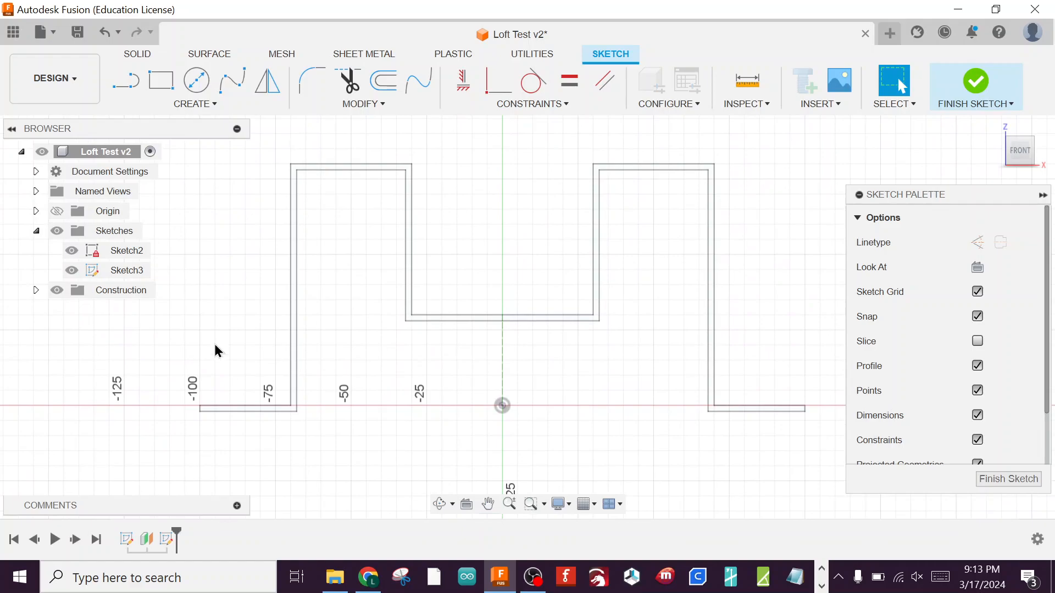
click(73, 251)
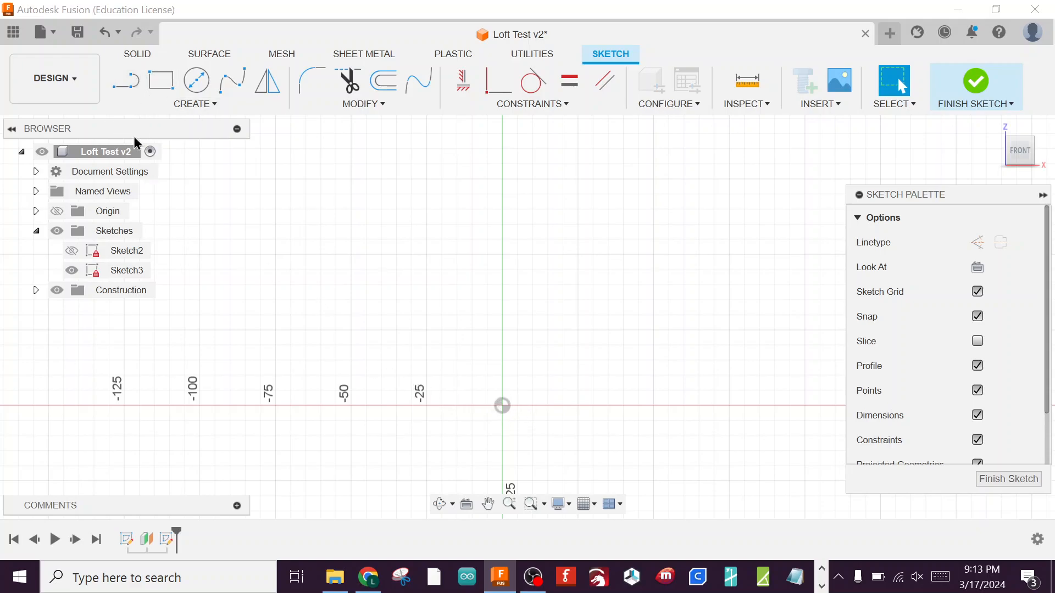
Sketch the left flange along the horizontal axis and the left hump with an outer wall about 90 mm high, ending at its inner wall
click(126, 83)
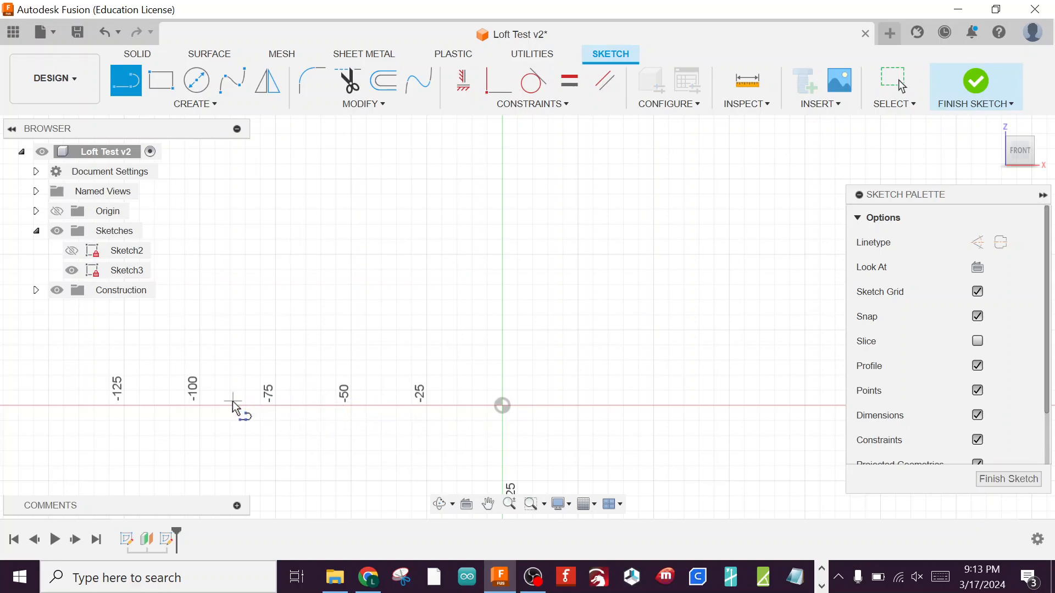
click(209, 406)
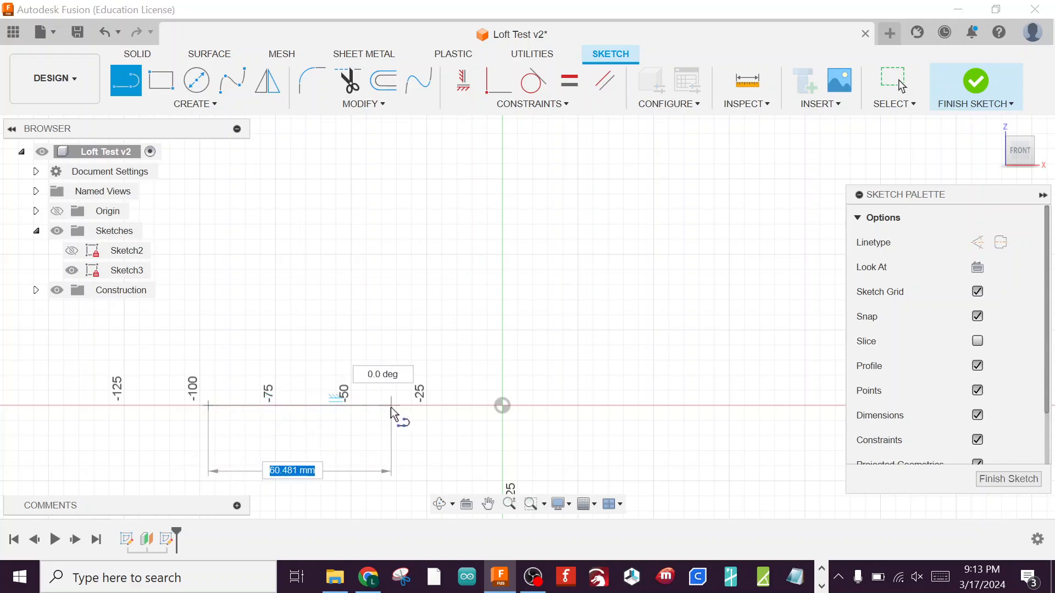
drag(383, 406, 381, 136)
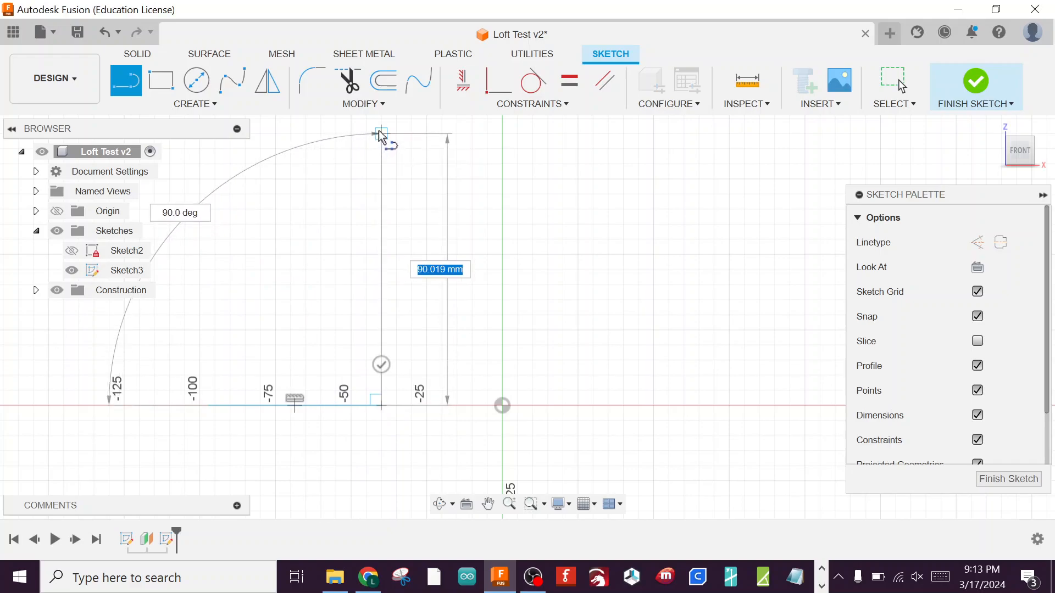
click(381, 134)
click(517, 134)
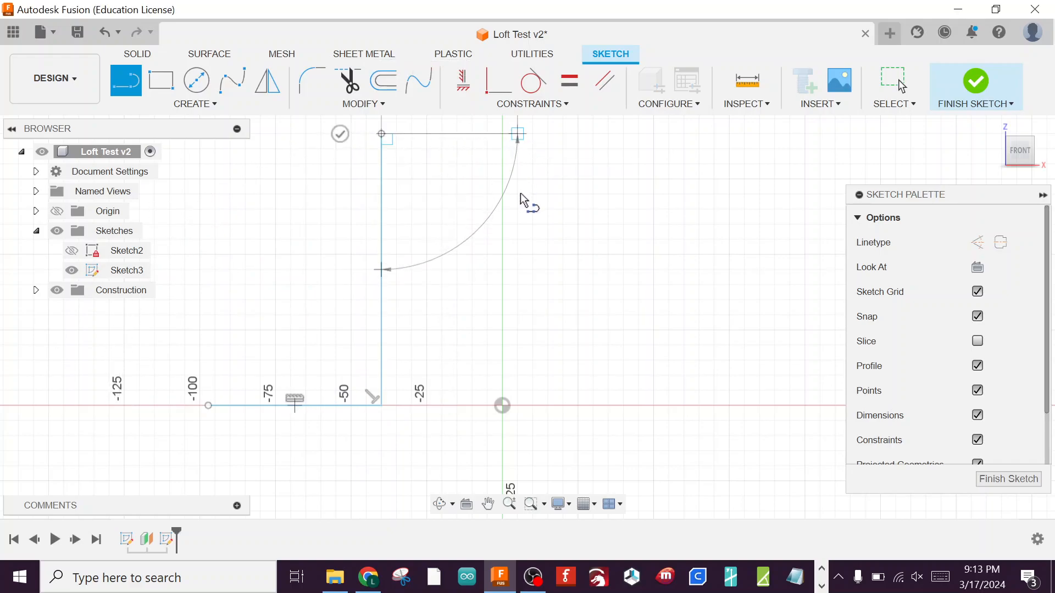
click(518, 300)
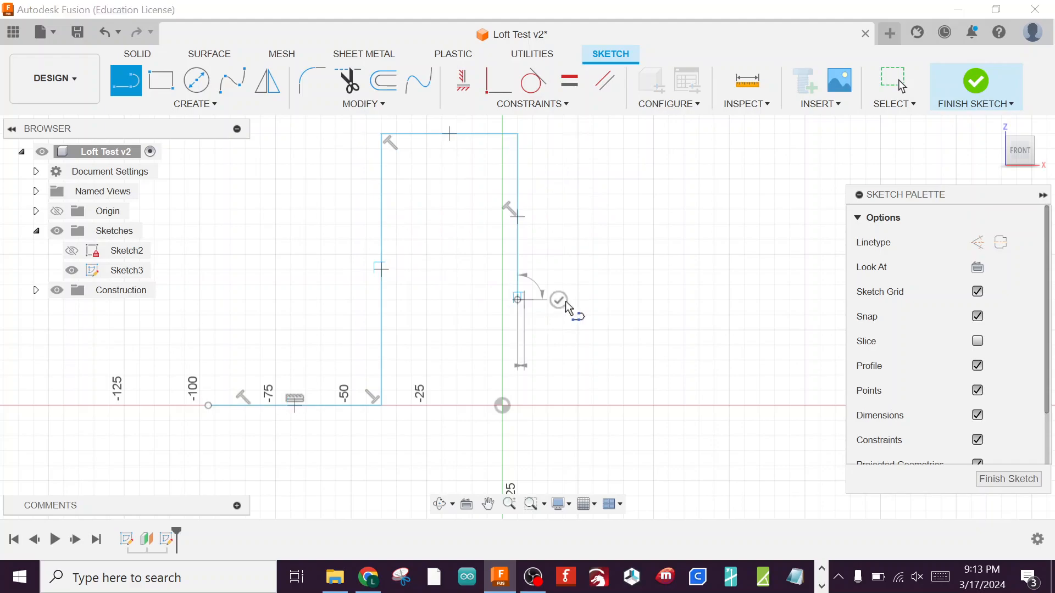
Continue the line chain with the trough floor, the right hump level with the left one, and the right flange along the horizontal axis
click(654, 299)
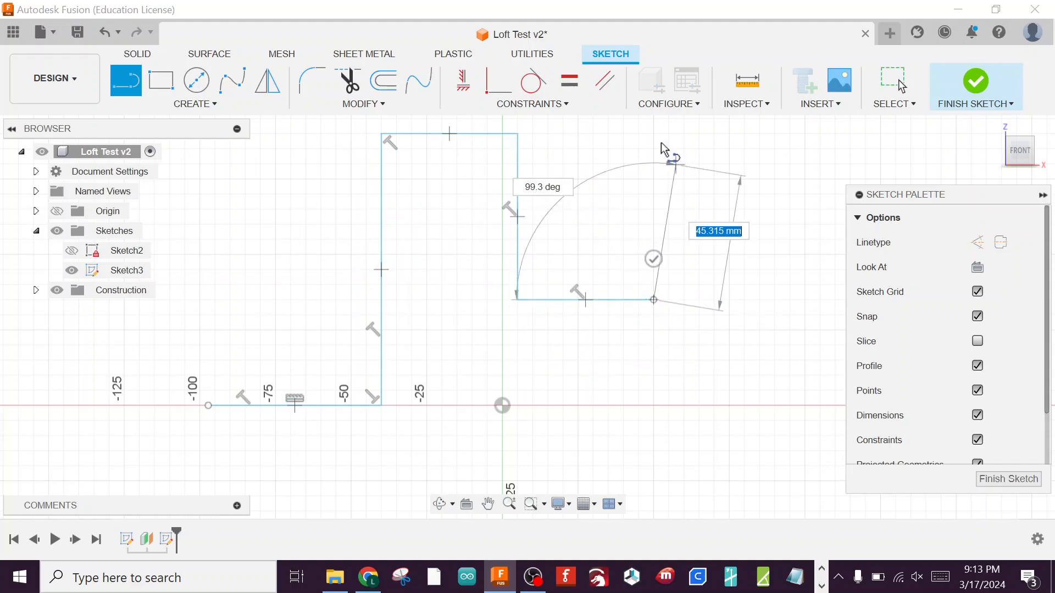
click(654, 133)
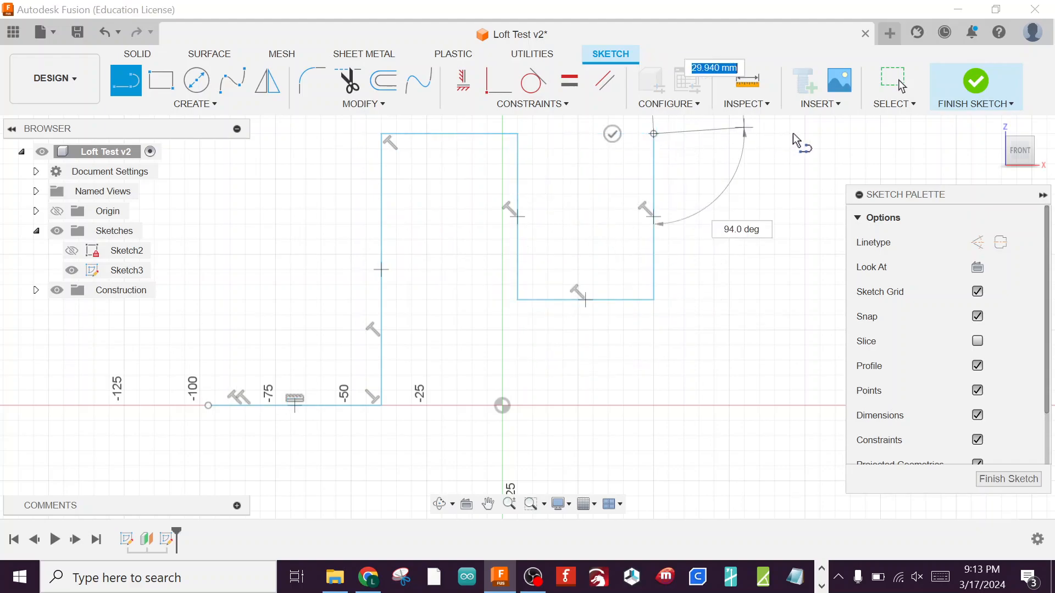
click(804, 134)
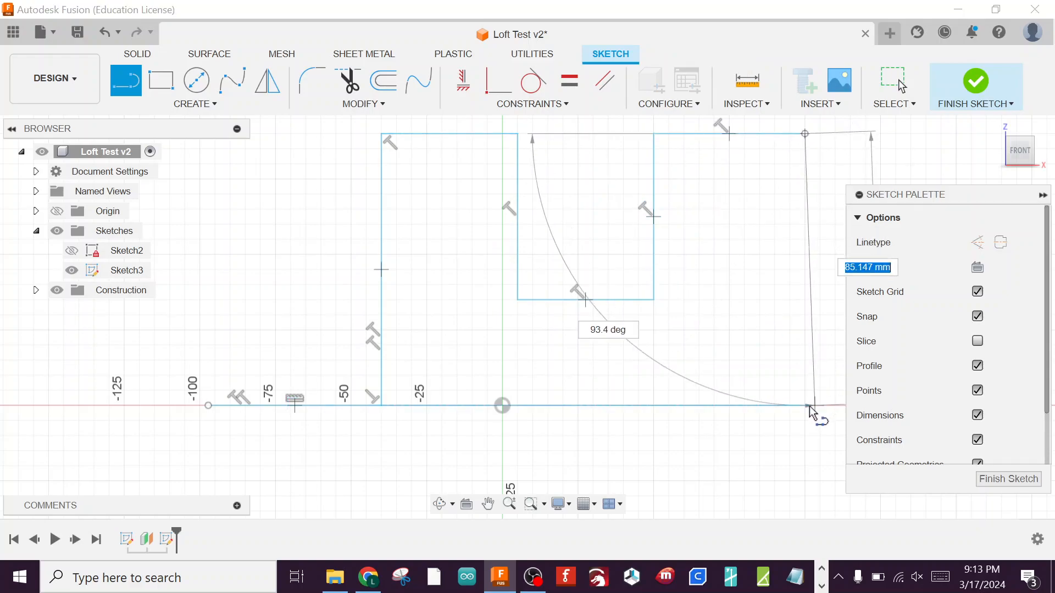
click(805, 406)
middle_drag(773, 437, 459, 414)
click(650, 388)
scroll(434, 446, up, 2)
scroll(434, 434, down, 5)
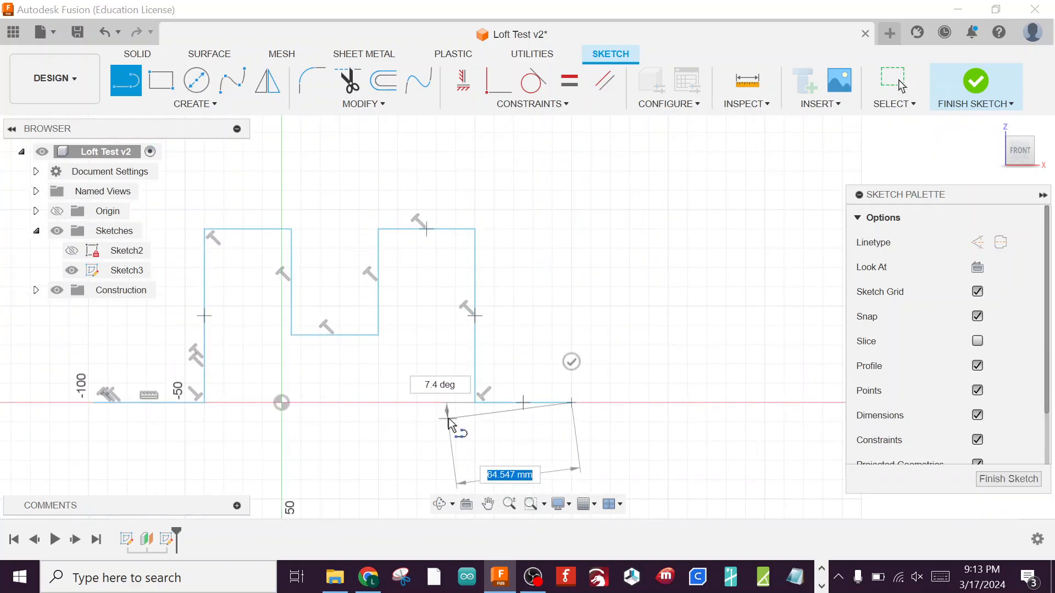
key(Escape)
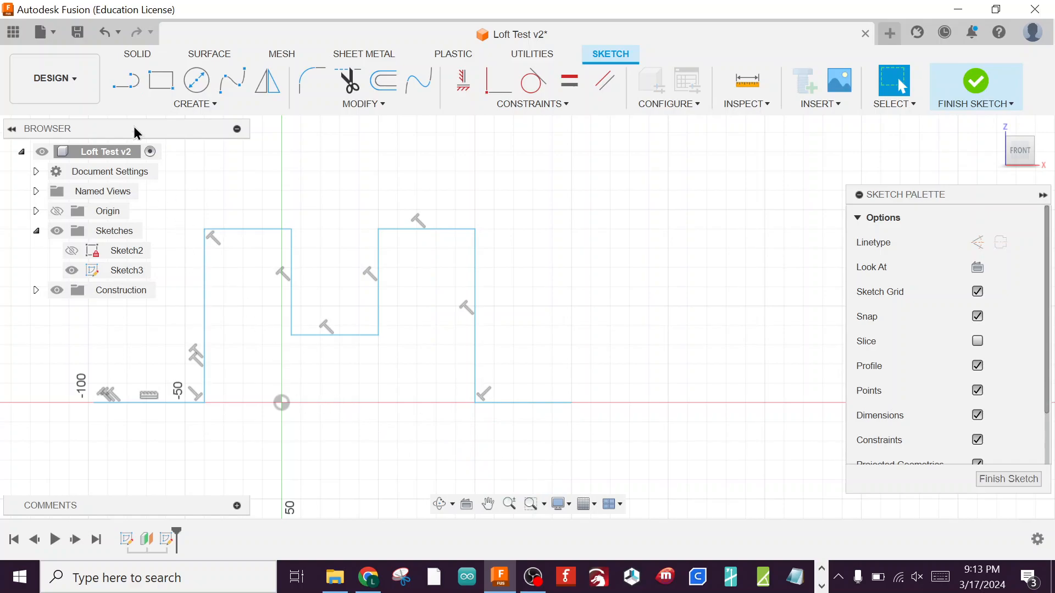
Draw a vertical construction line about 35 mm long from the trough floor's midpoint down to the horizontal axis
click(126, 80)
mouse_move(341, 366)
middle_down()
mouse_move(573, 380)
mouse_move(499, 330)
middle_up()
scroll(497, 332, up, 5)
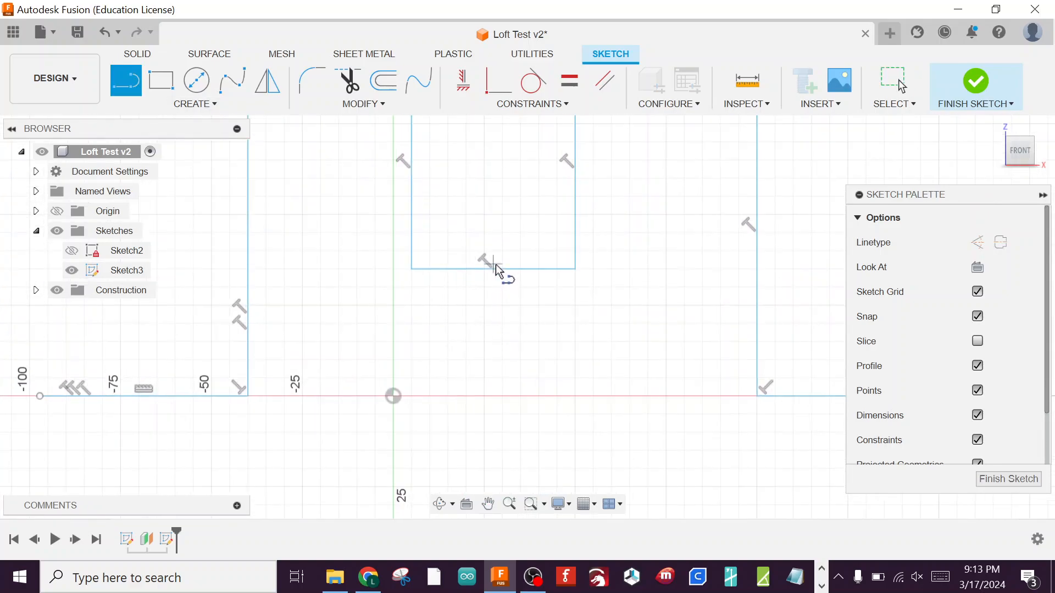
click(493, 268)
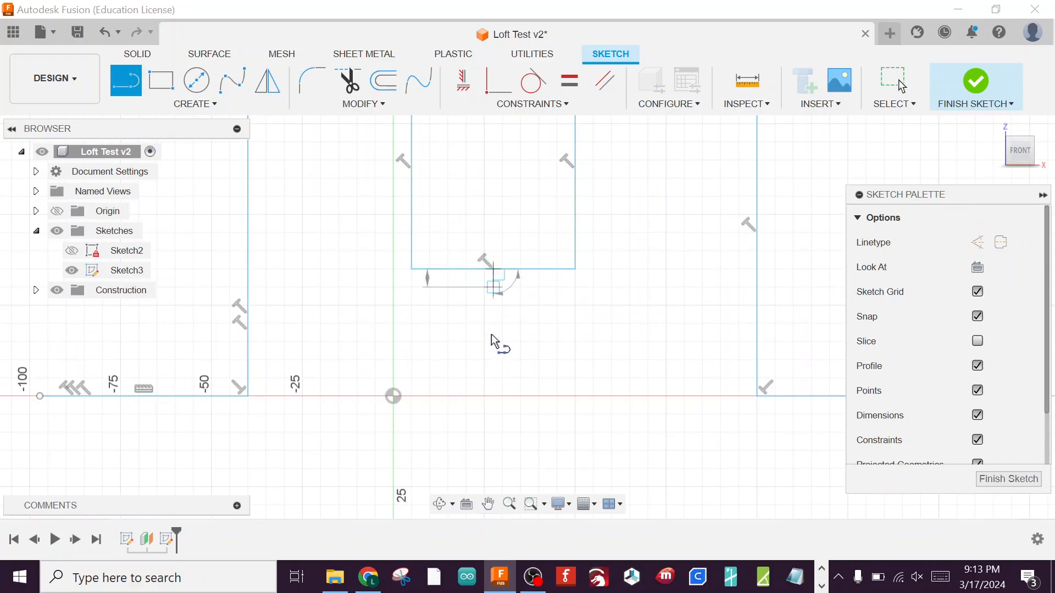
click(493, 396)
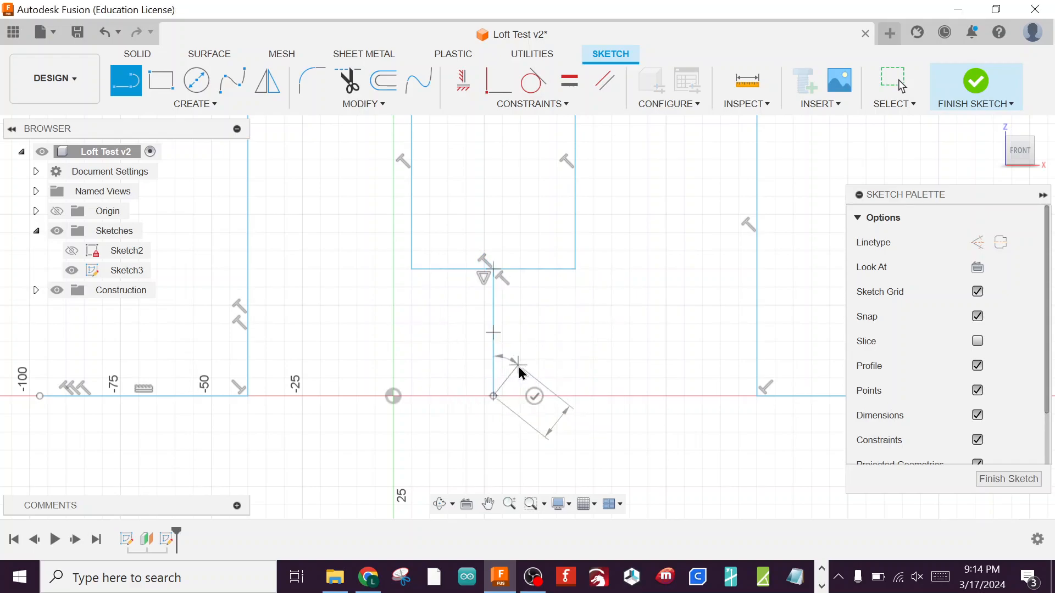
key(Escape)
click(493, 352)
right_click(493, 352)
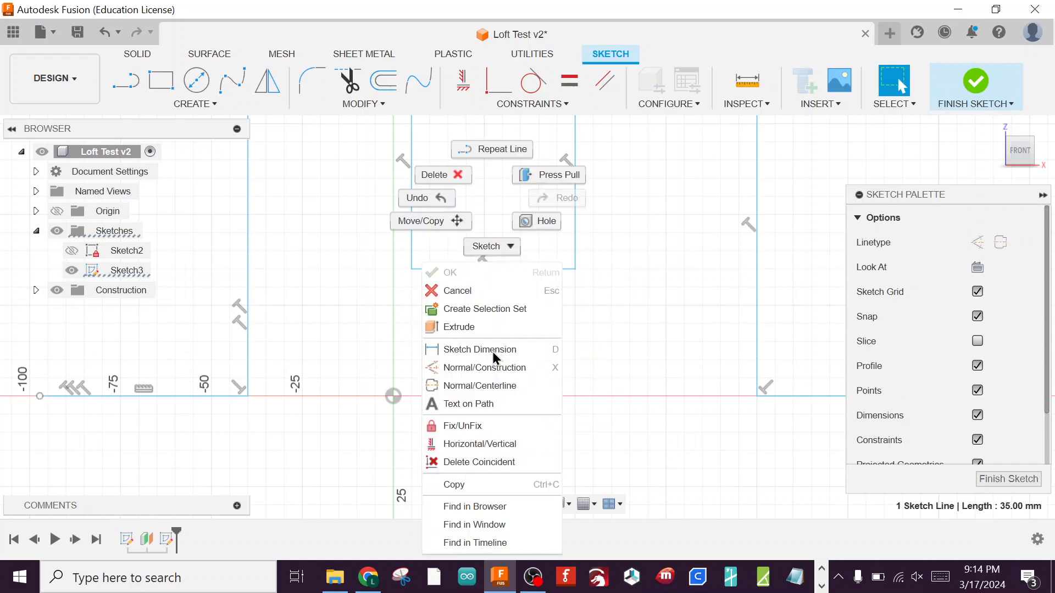
click(493, 368)
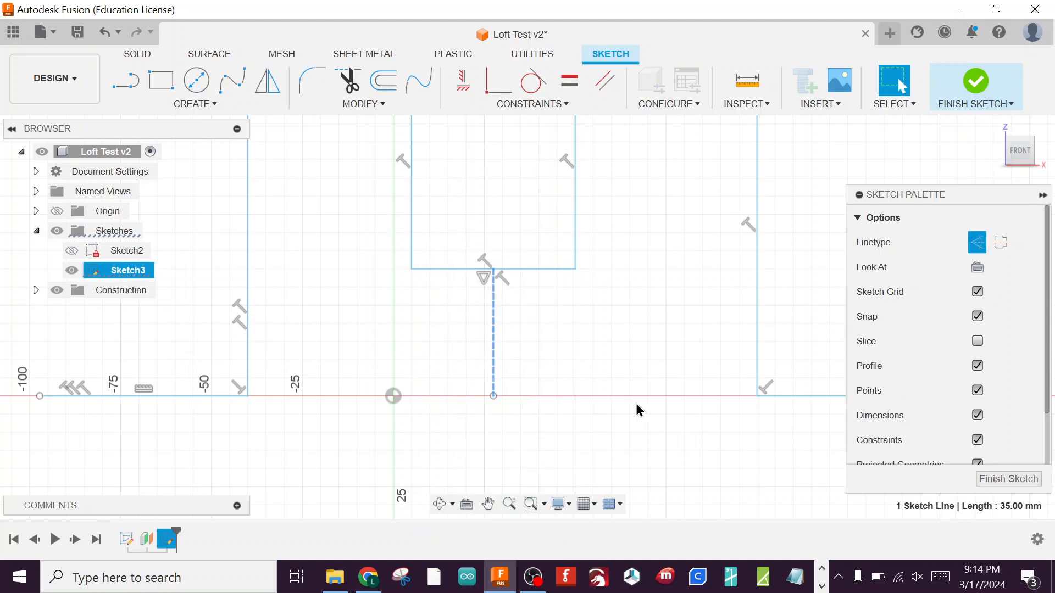
scroll(621, 365, down, 2)
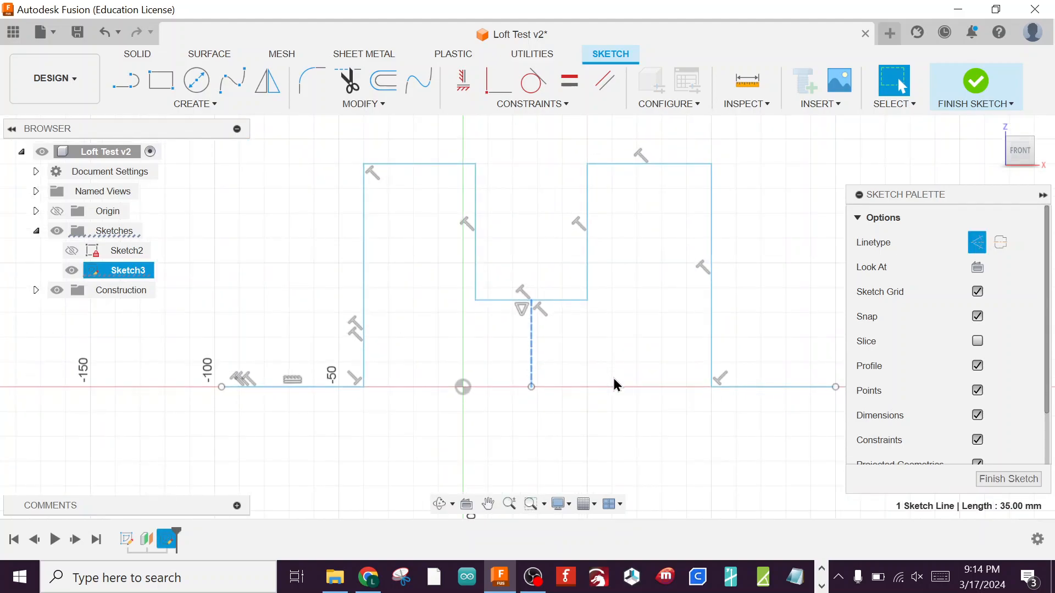
Make the lower endpoint of the vertical construction line coincident with the sketch origin
scroll(613, 379, down, 1)
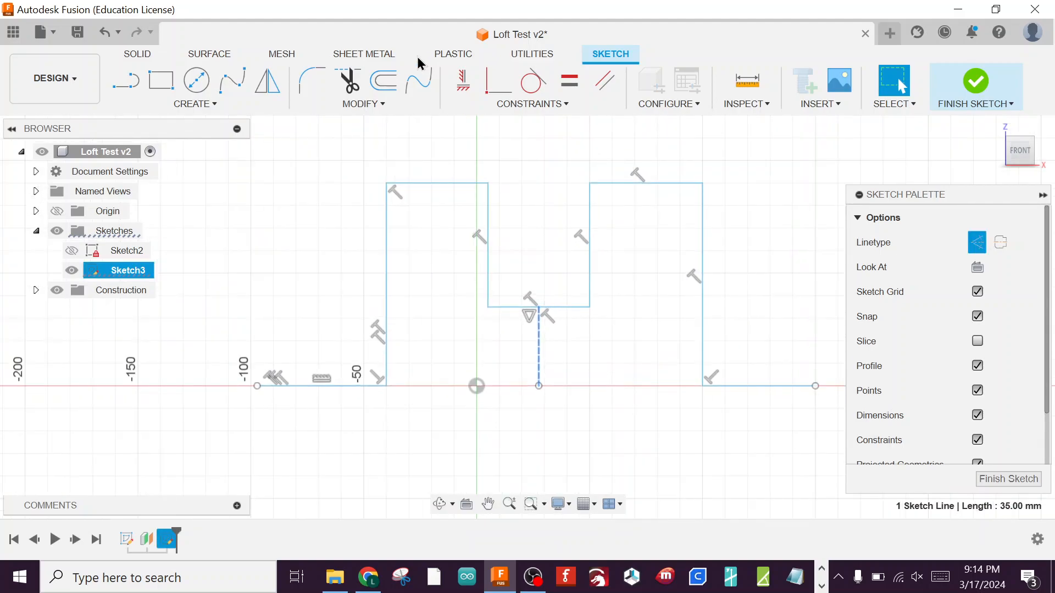
click(540, 388)
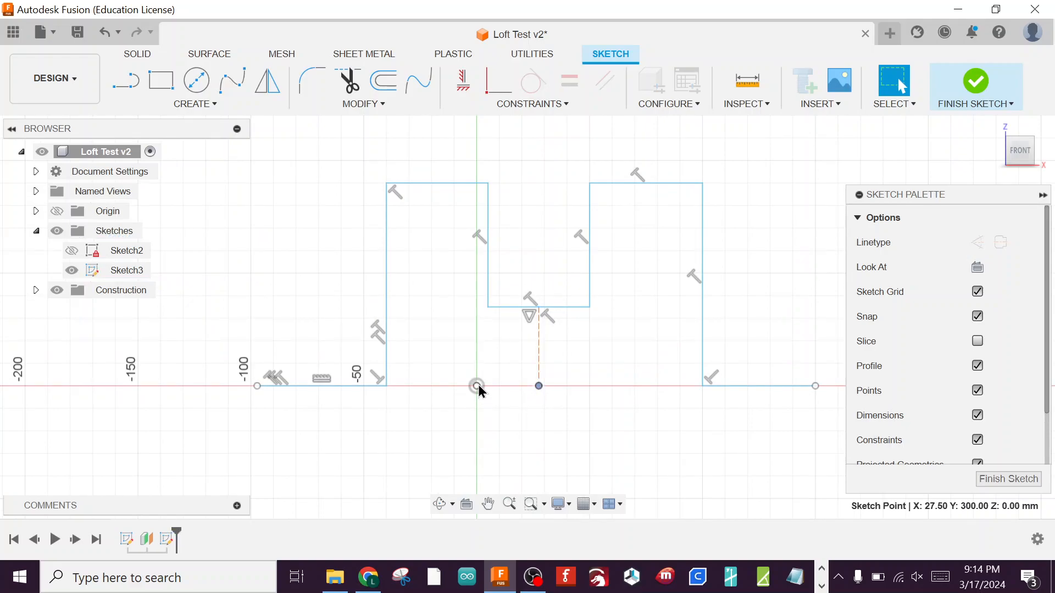
click(477, 385)
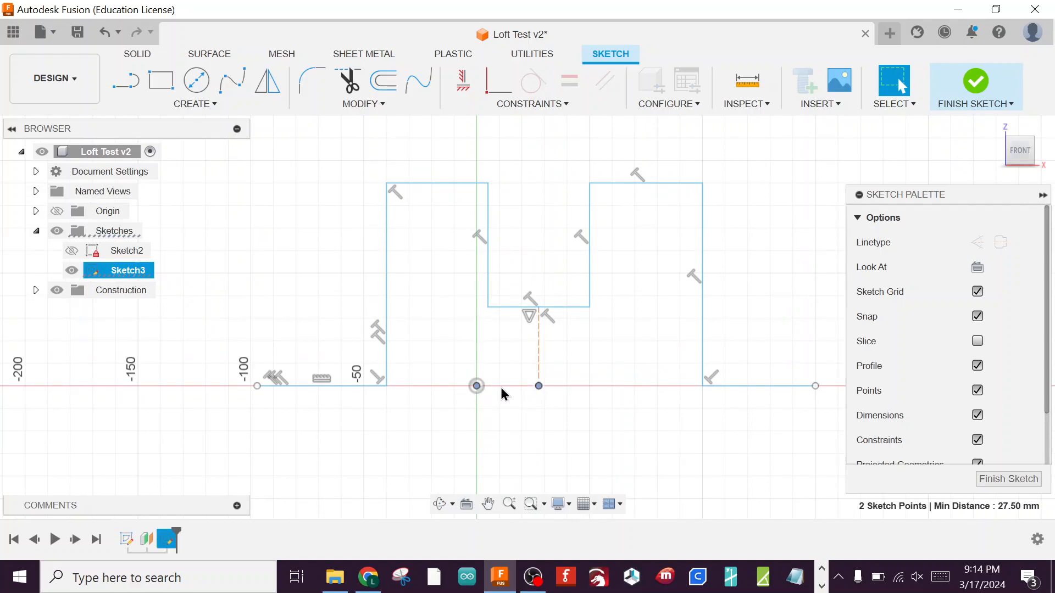
click(485, 91)
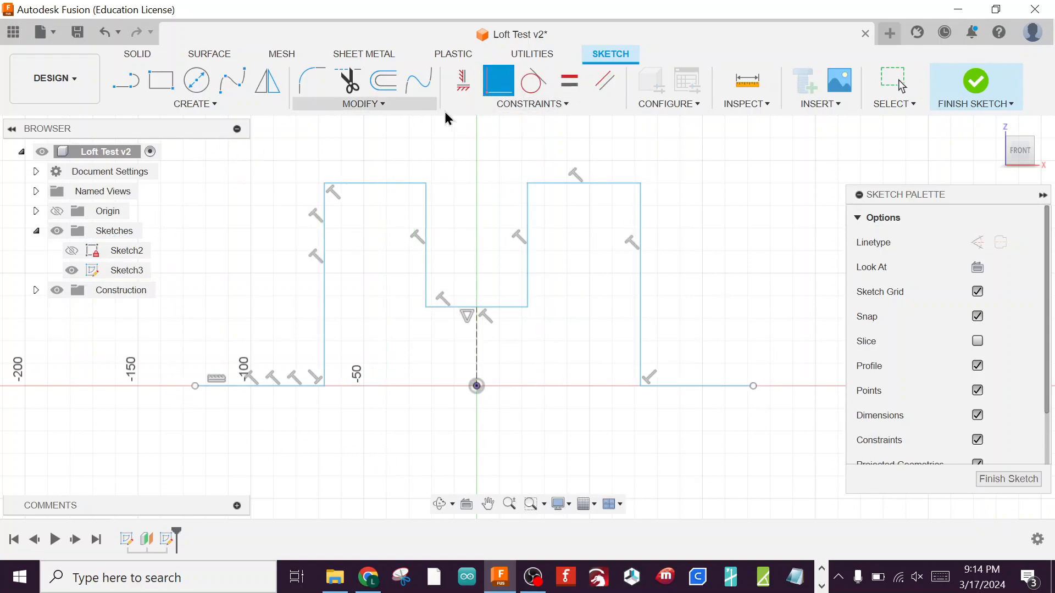
Apply Equal constraints between the left and right flanges, outer walls, hump tops and inner trough walls
click(570, 81)
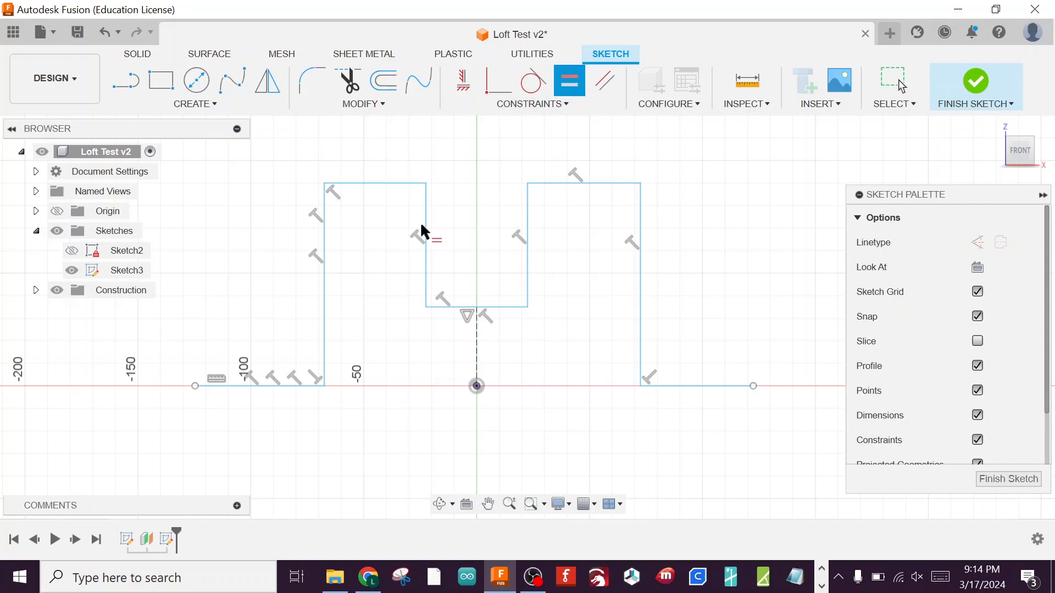
click(256, 383)
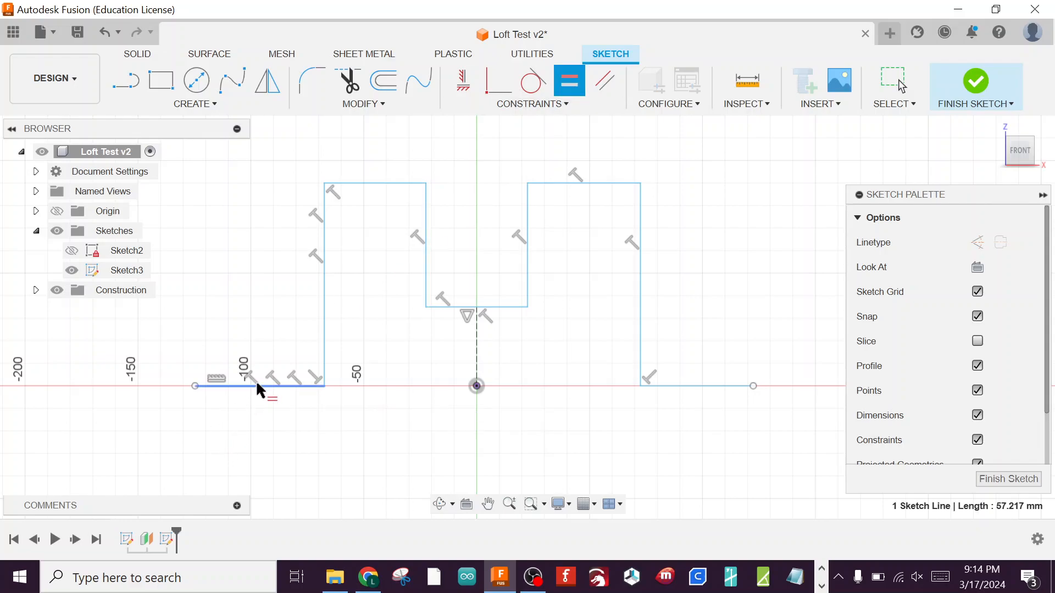
click(668, 386)
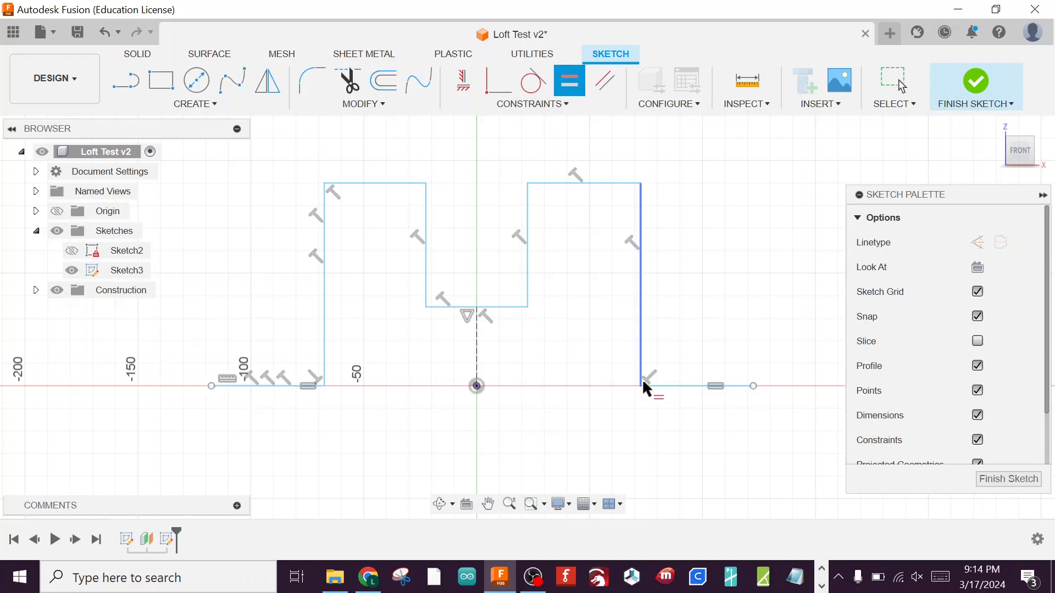
click(640, 330)
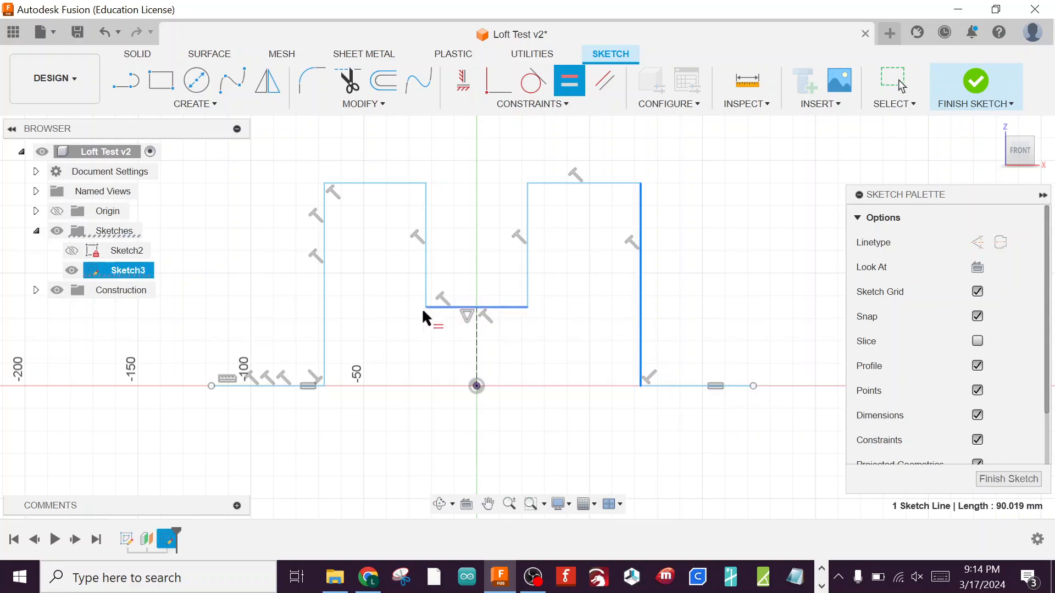
click(318, 277)
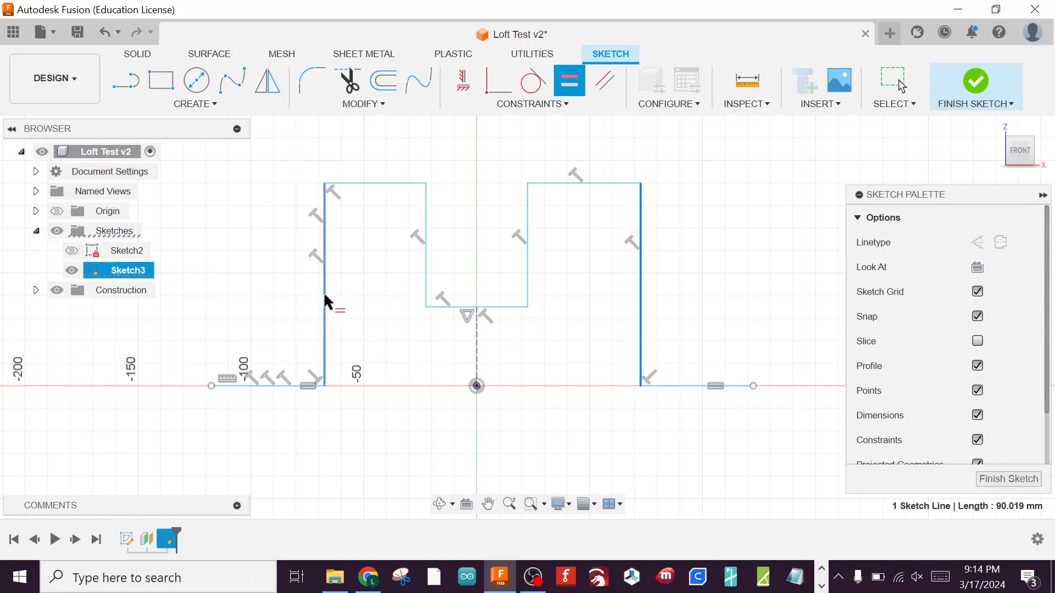
click(366, 183)
click(578, 183)
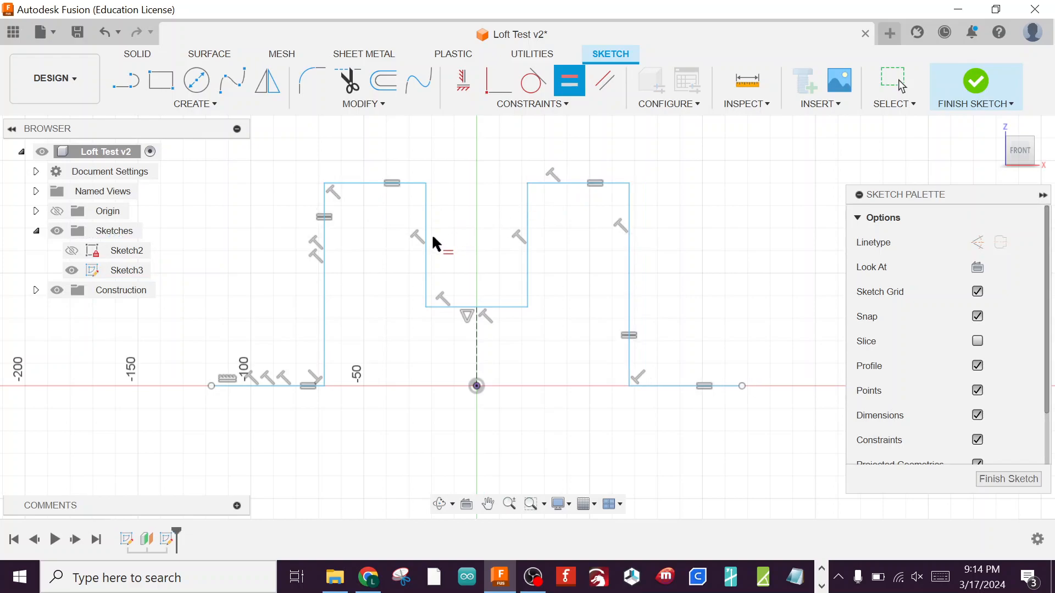
click(524, 248)
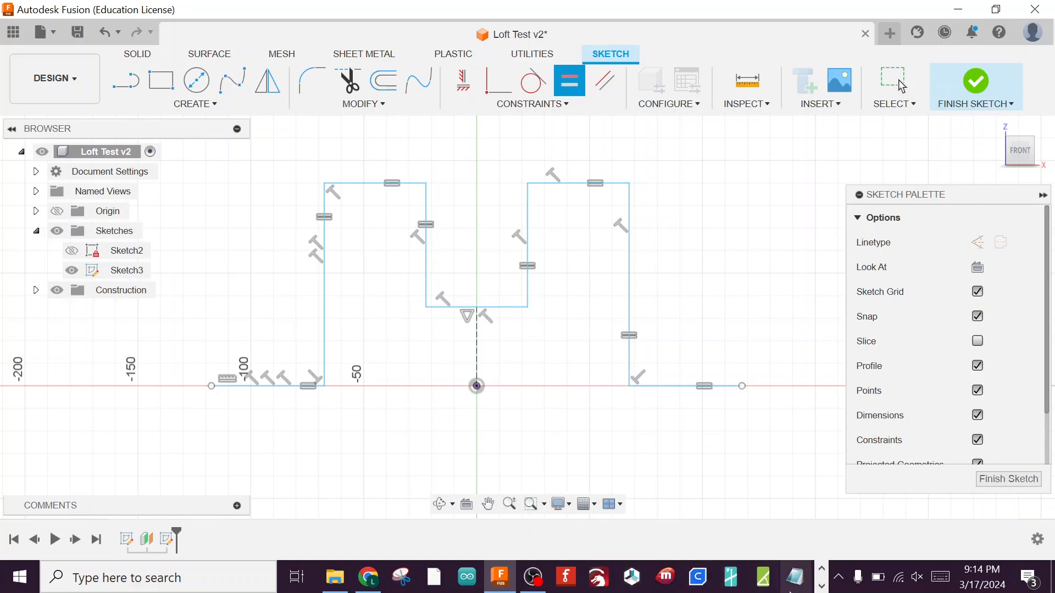
Switch to the PDF drawing in Adobe Acrobat and mark the Back View's overall width, height, hump width, trough depth and trough width in red
click(821, 585)
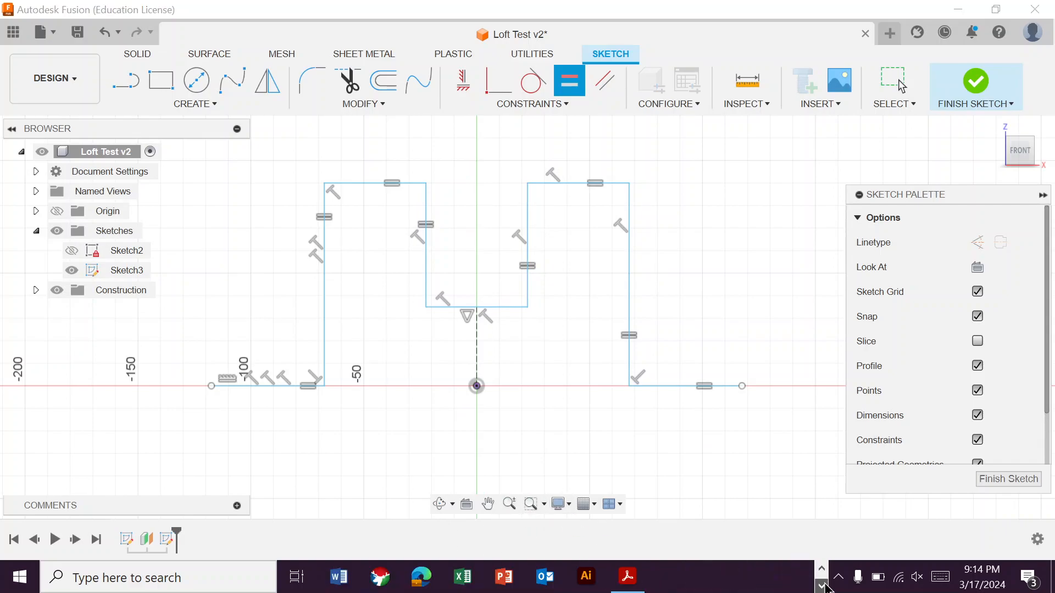
click(627, 577)
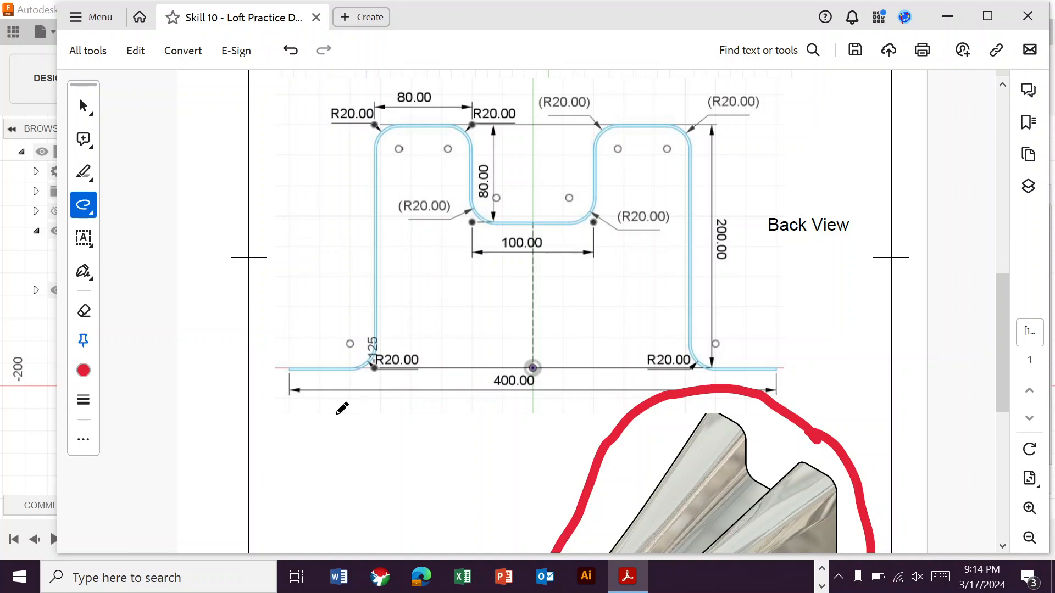
mouse_move(314, 405)
mouse_down()
mouse_move(590, 408)
mouse_move(724, 394)
mouse_up()
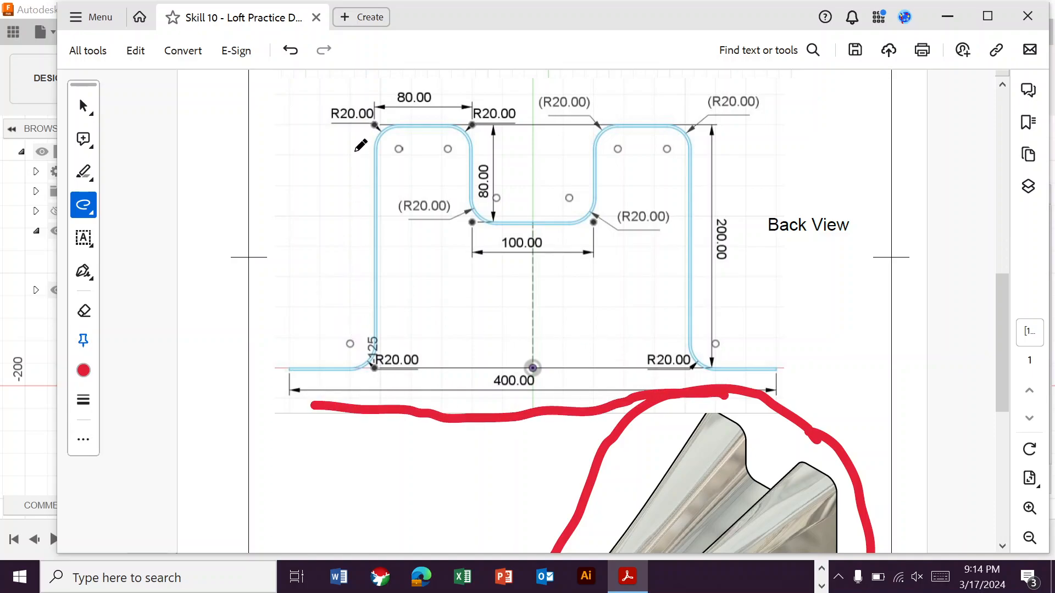
mouse_move(752, 134)
mouse_down()
mouse_move(784, 346)
mouse_move(767, 360)
mouse_up()
drag(365, 85, 477, 89)
drag(491, 131, 486, 194)
drag(521, 209, 588, 208)
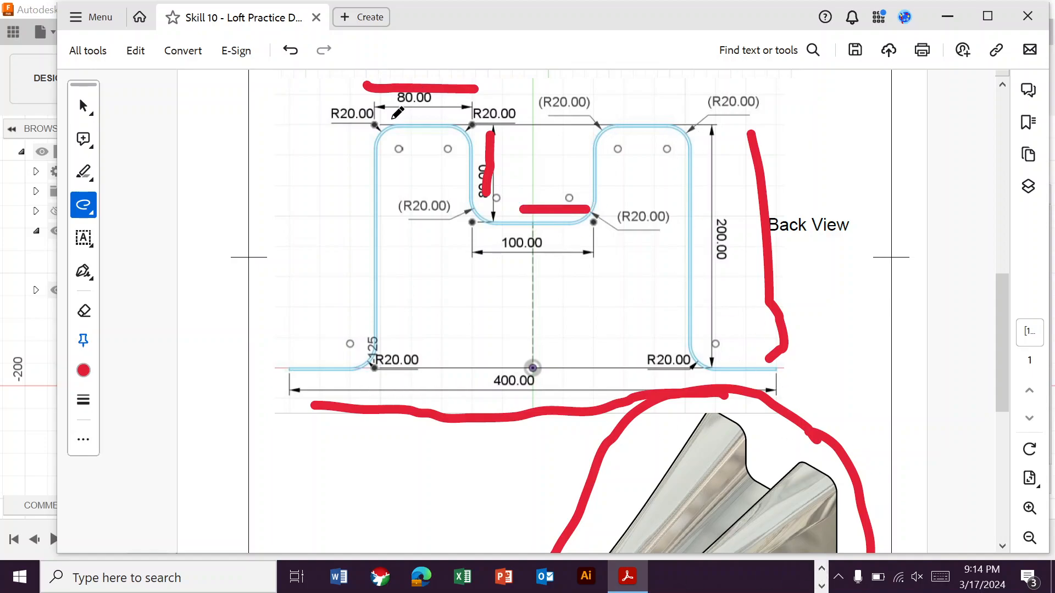
Return to Fusion and dimension the right outer wall's height at 200 mm
click(822, 571)
click(499, 577)
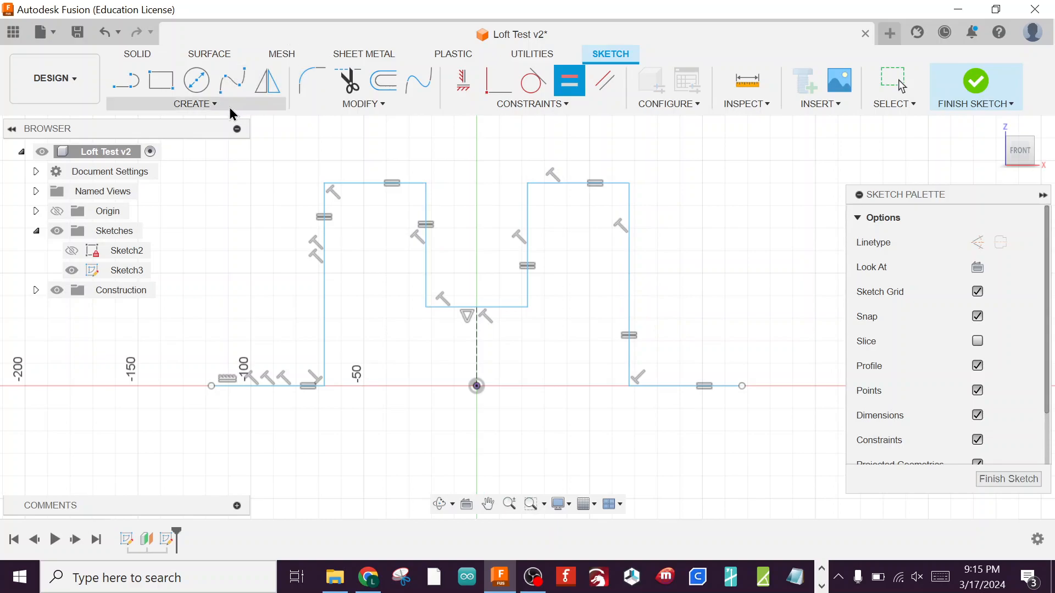
key(d)
click(629, 299)
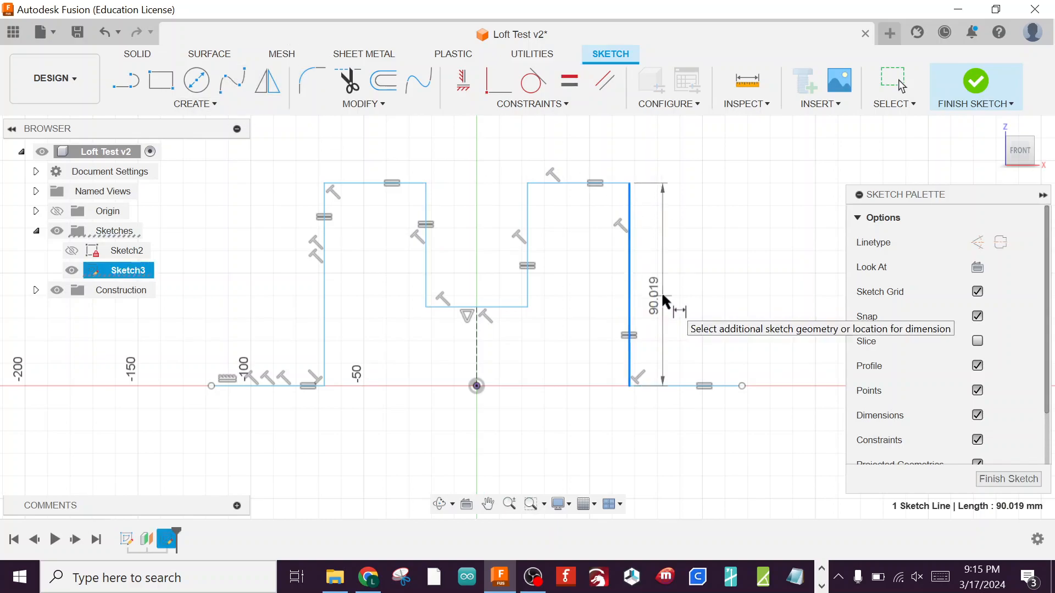
click(665, 299)
text(2)
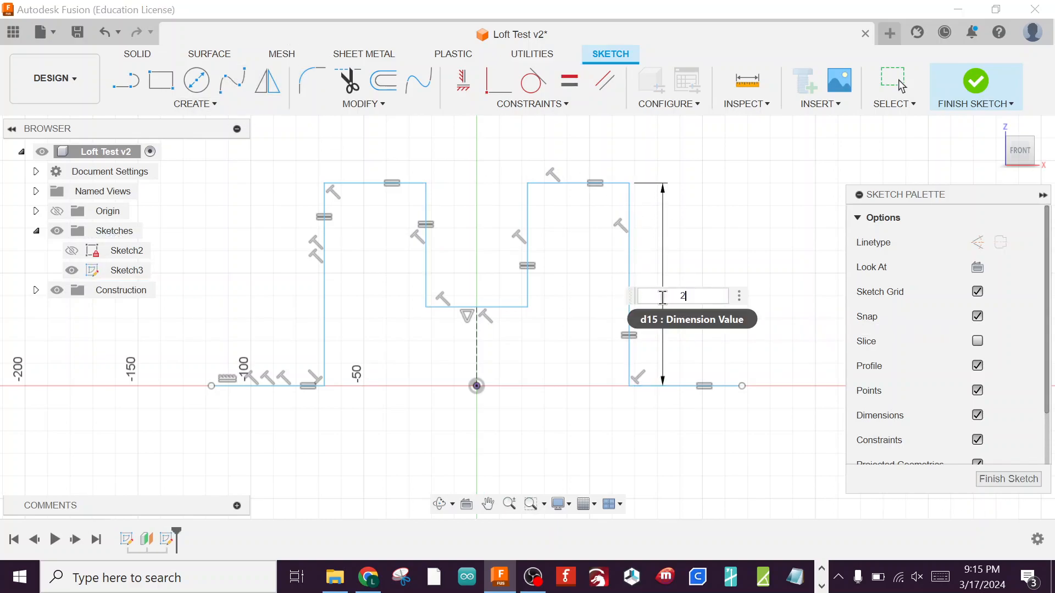
text(00)
key(Return)
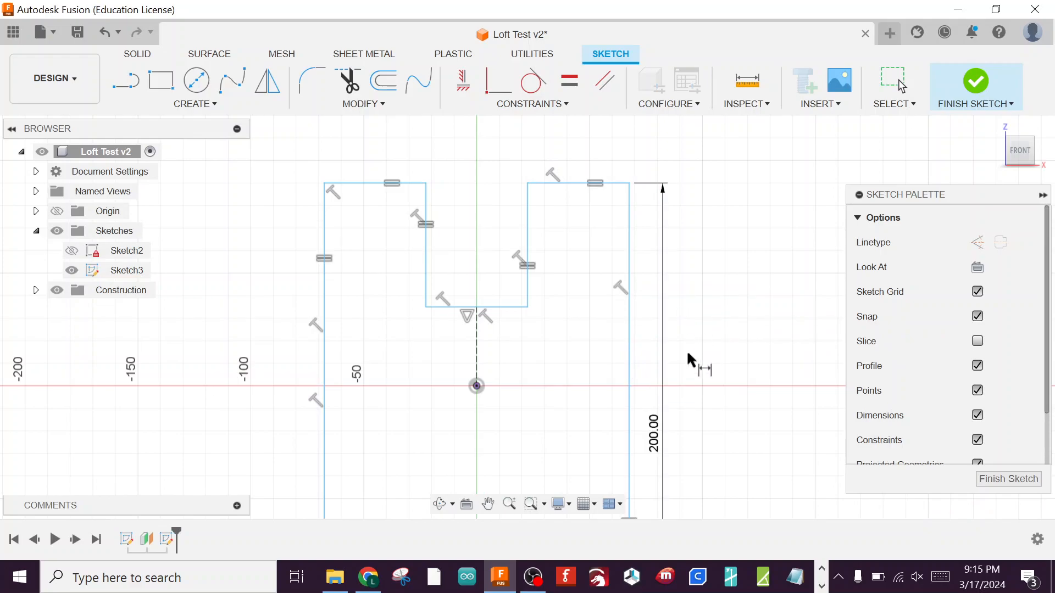
Dimension the overall width between the outer ends of the two flanges at 400 mm
scroll(689, 360, up, 2)
scroll(687, 362, down, 3)
mouse_move(720, 410)
middle_down()
mouse_move(675, 214)
mouse_move(687, 308)
middle_up()
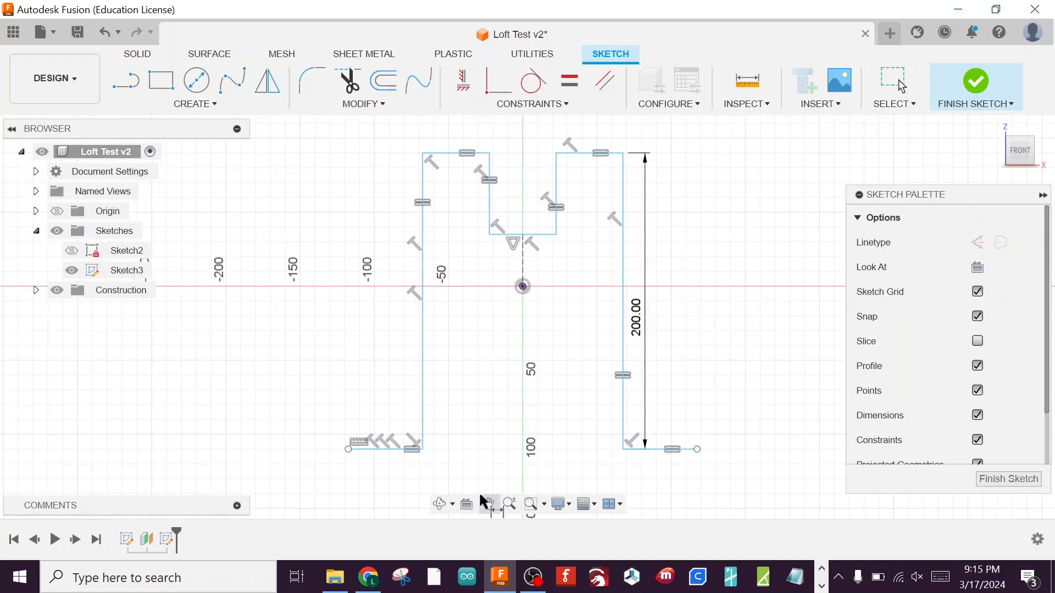
click(348, 450)
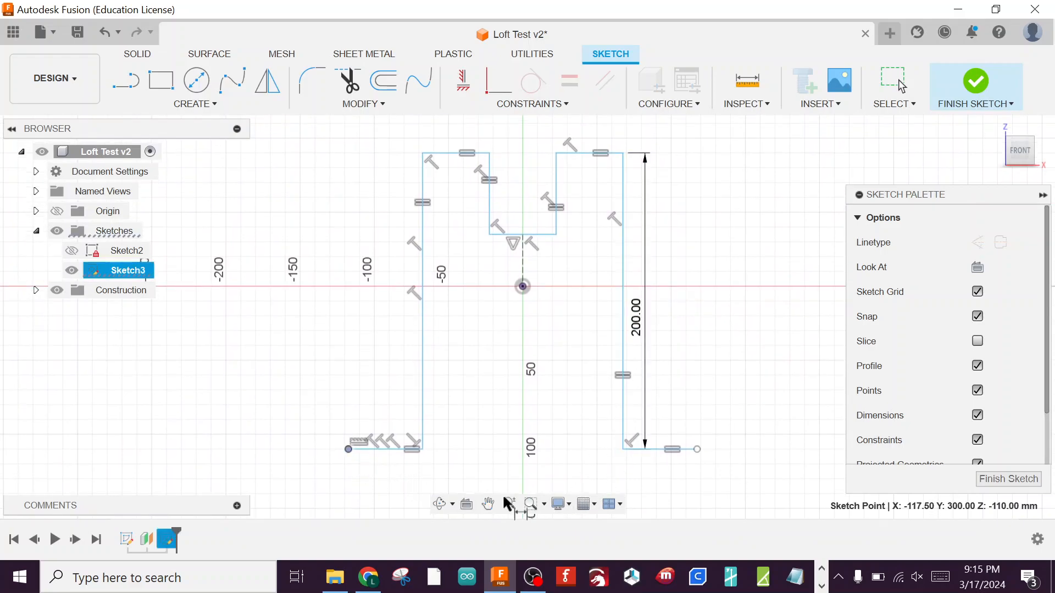
click(697, 449)
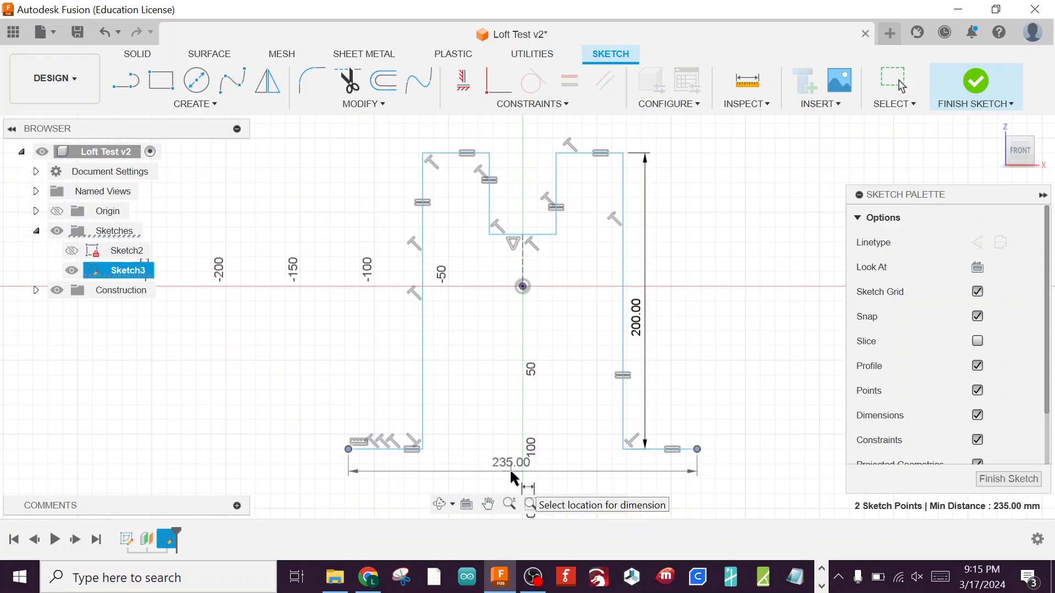
click(511, 475)
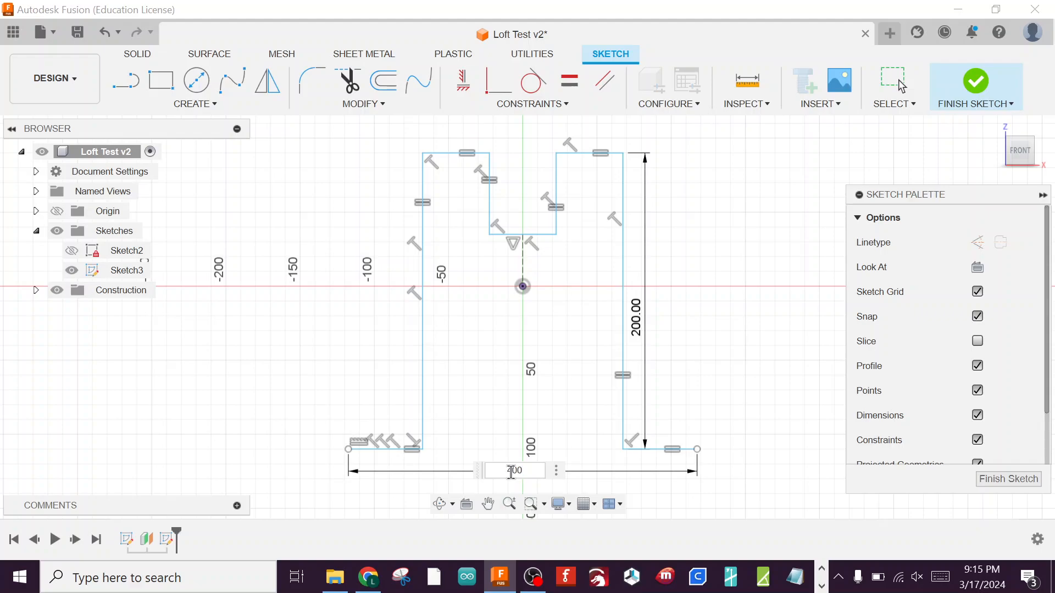
text(400)
key(Return)
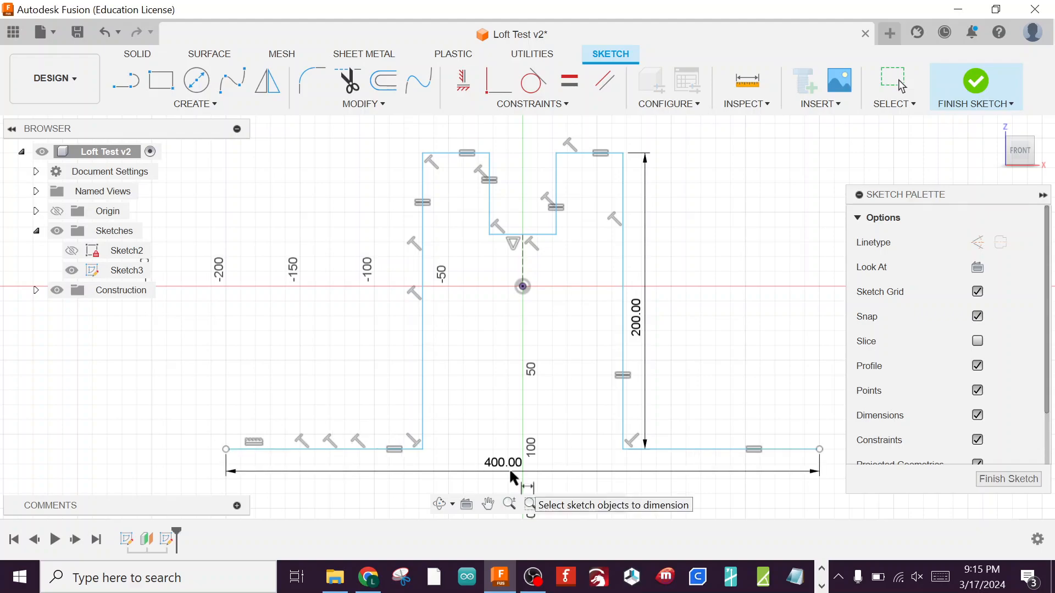
Dimension the trough floor's width at 100 mm and the left hump's top edge at 80 mm
click(512, 234)
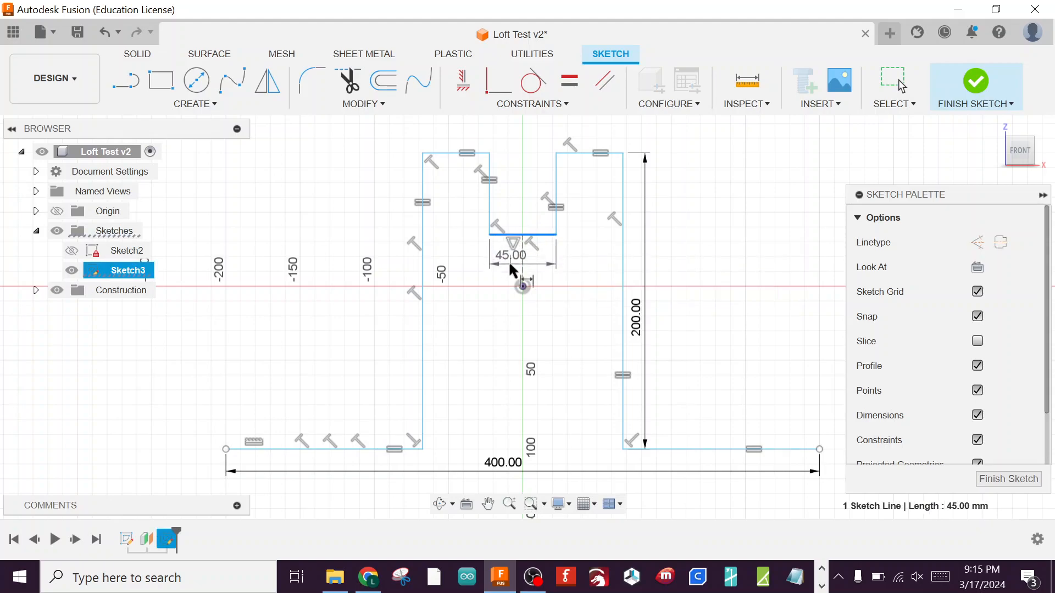
click(512, 268)
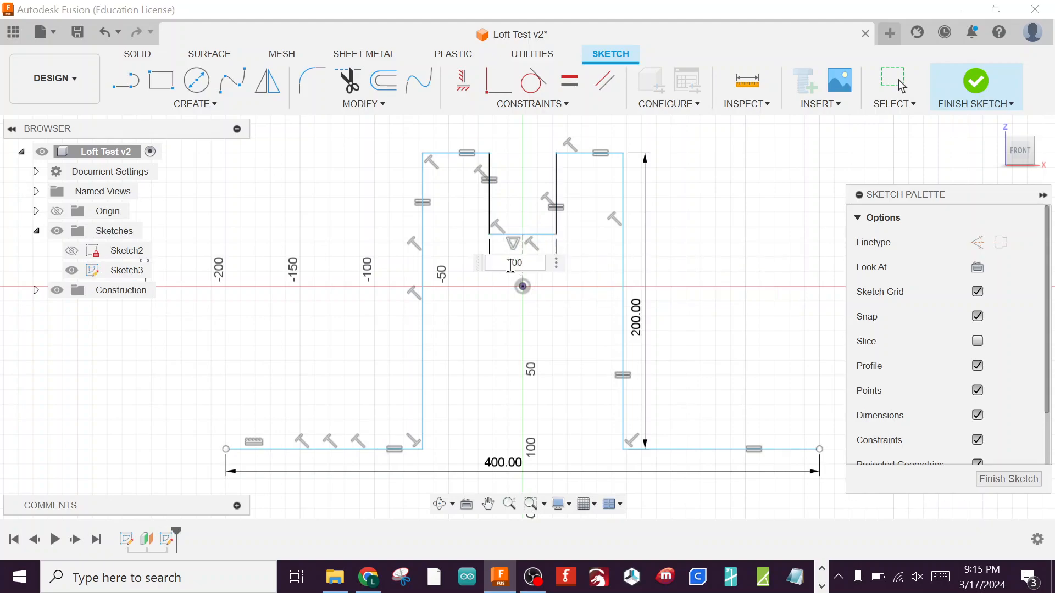
key(Return)
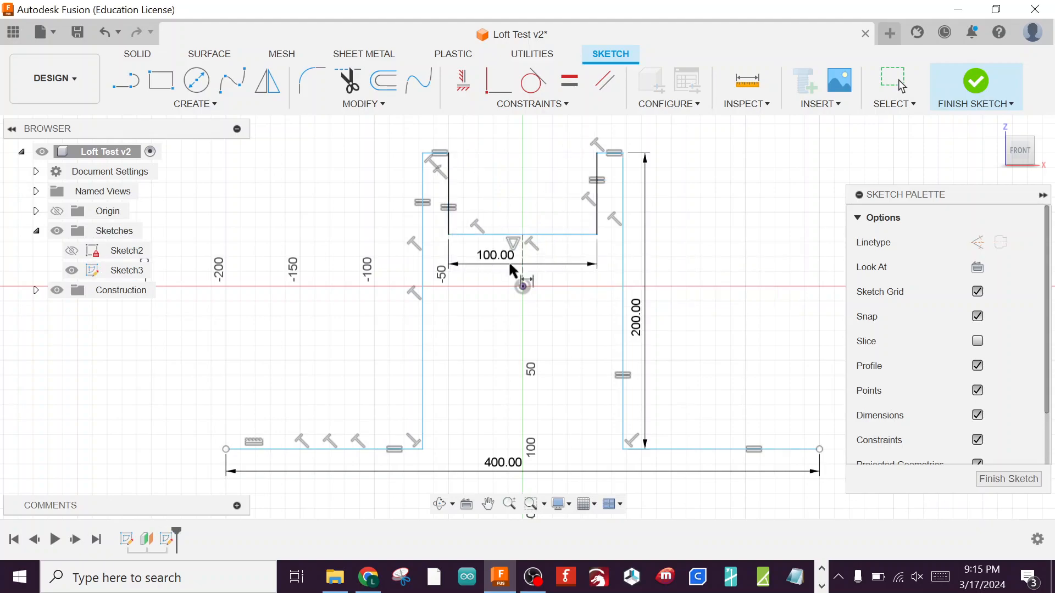
click(438, 154)
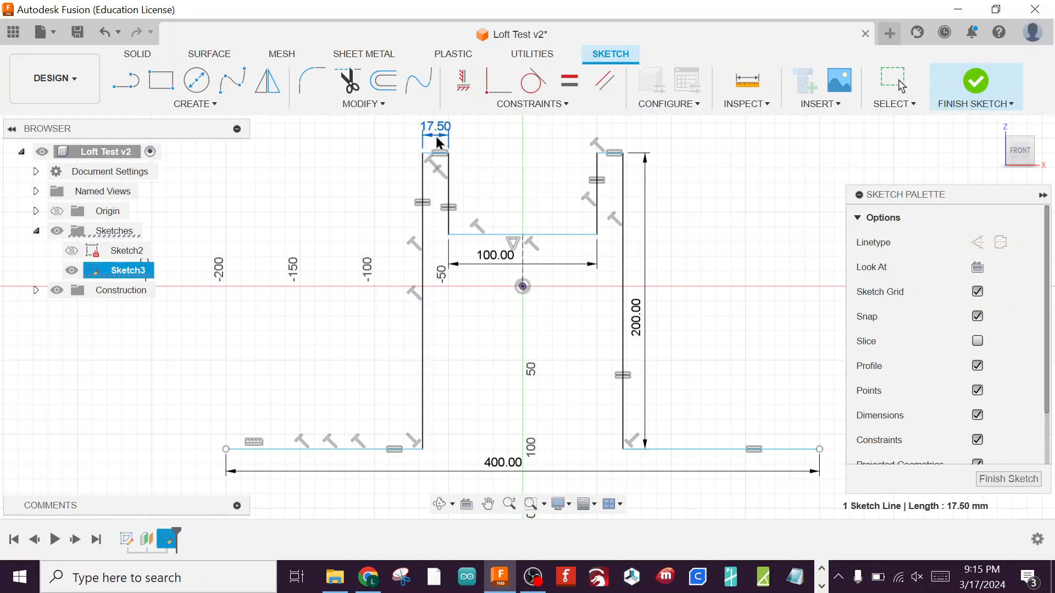
click(437, 141)
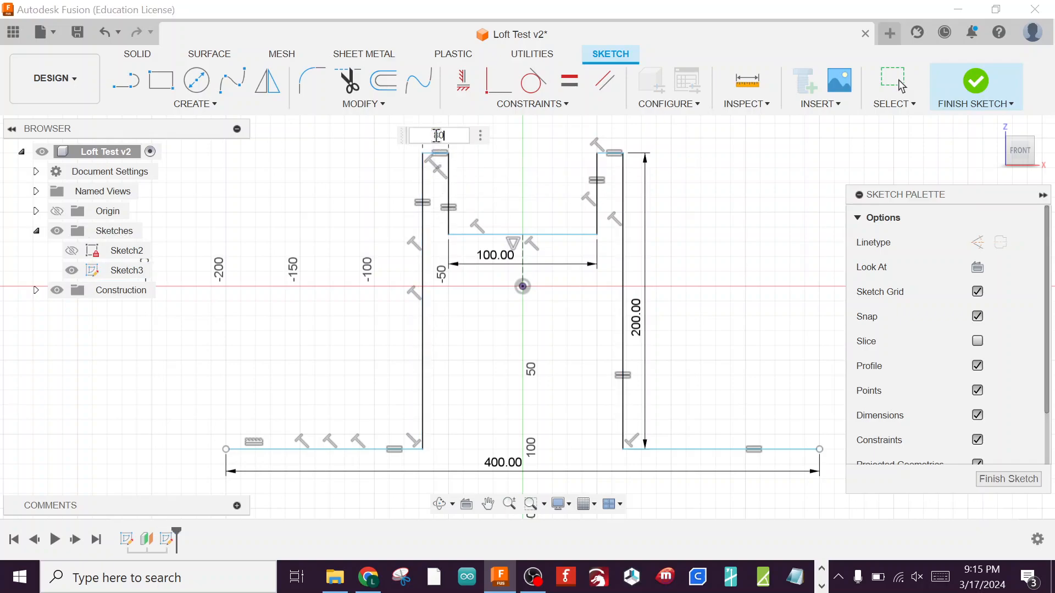
key(Return)
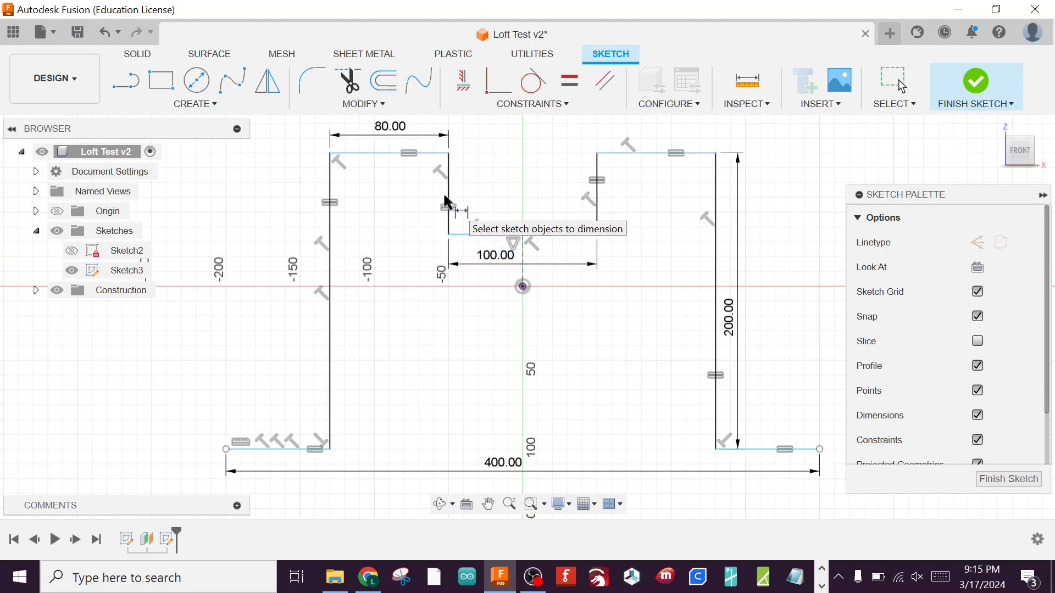
Dimension the left inner wall of the trough at 80 mm
click(448, 208)
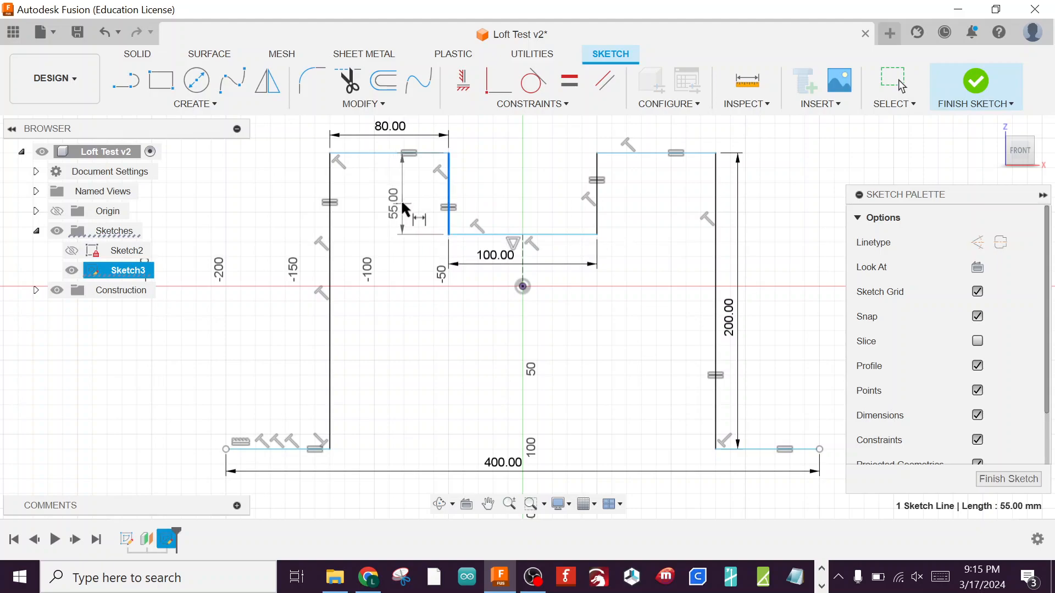
click(403, 208)
key(Return)
text(80)
key(Return)
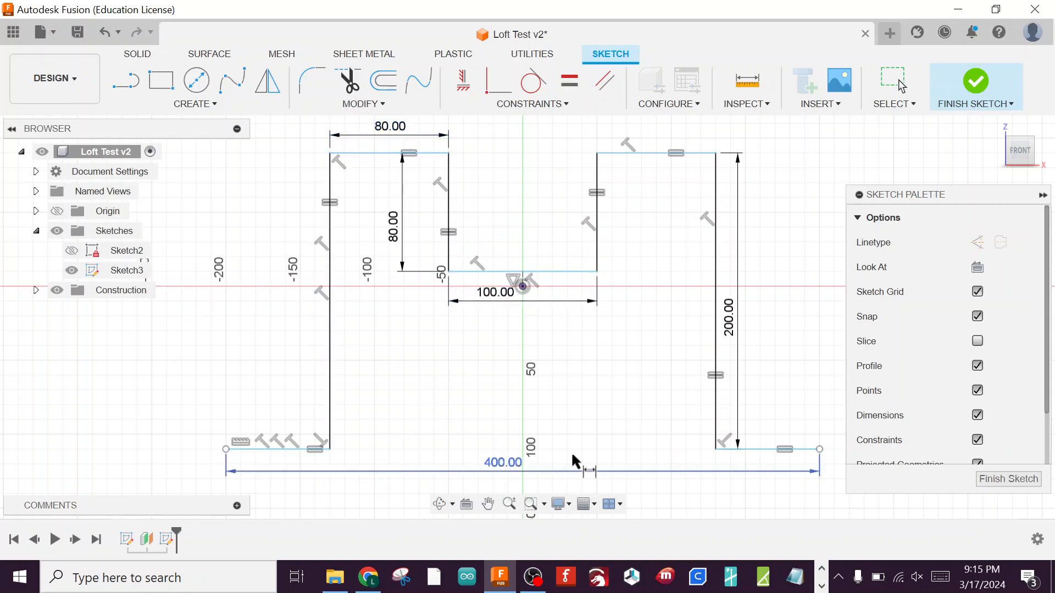
Check the Back View in the PDF drawing in Adobe Acrobat and return to the Fusion sketch
click(821, 586)
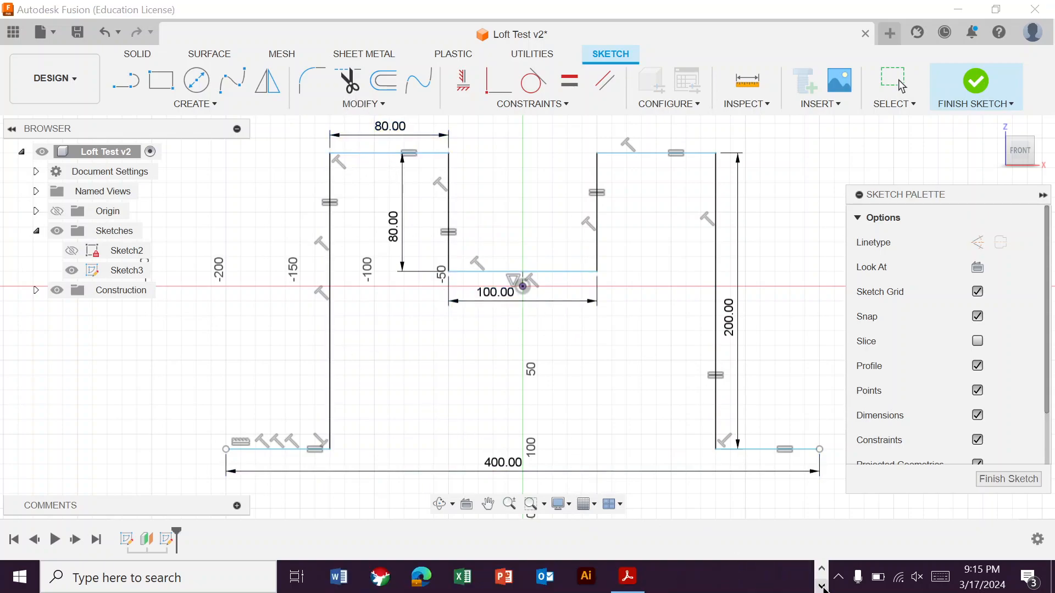
click(628, 576)
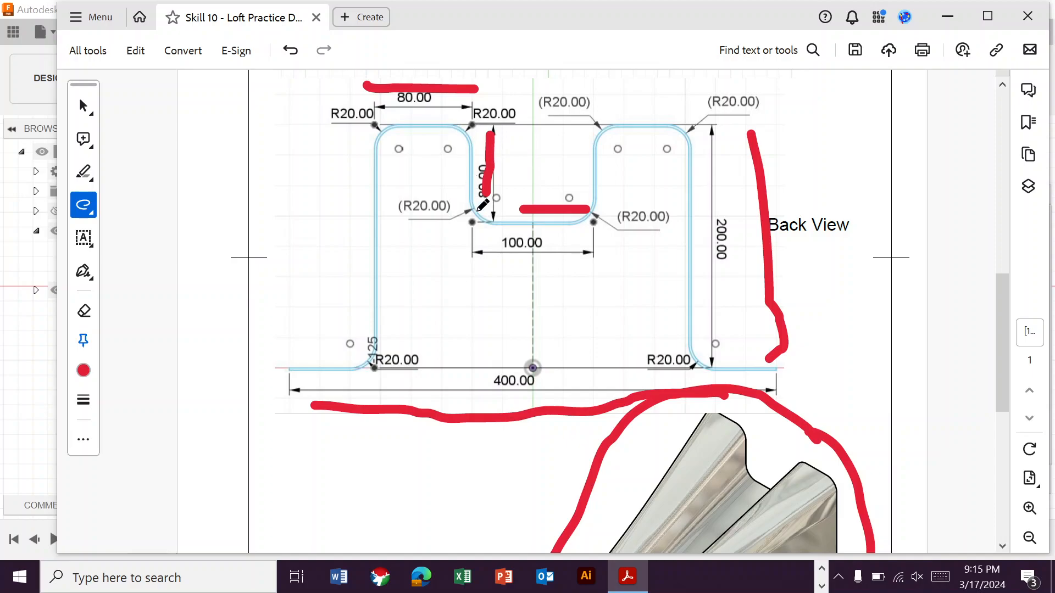
click(822, 569)
click(500, 577)
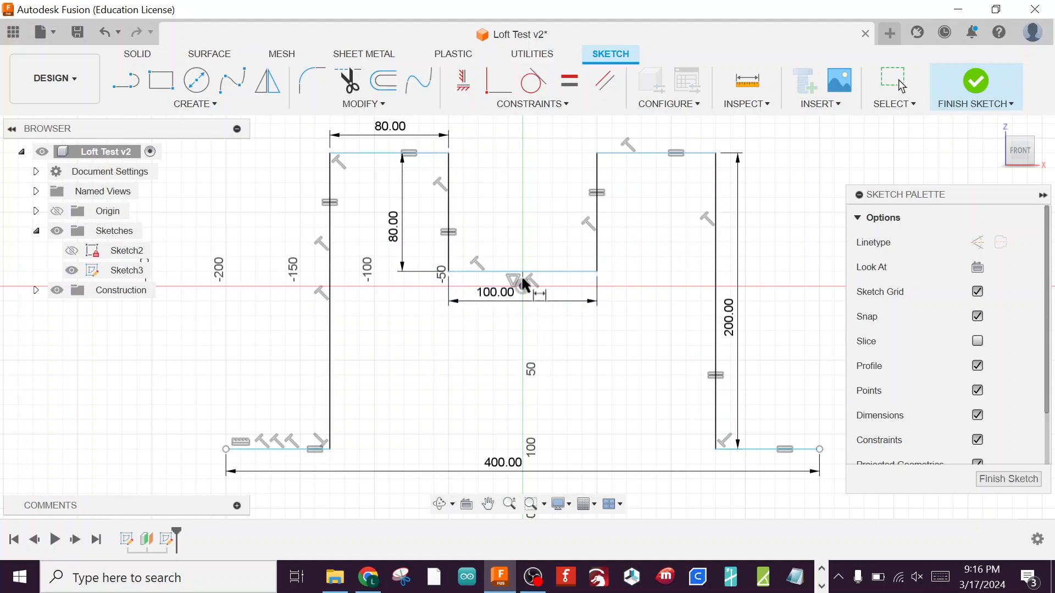
Dimension the vertical construction line between the origin and the trough floor at 120 mm
scroll(527, 285, up, 5)
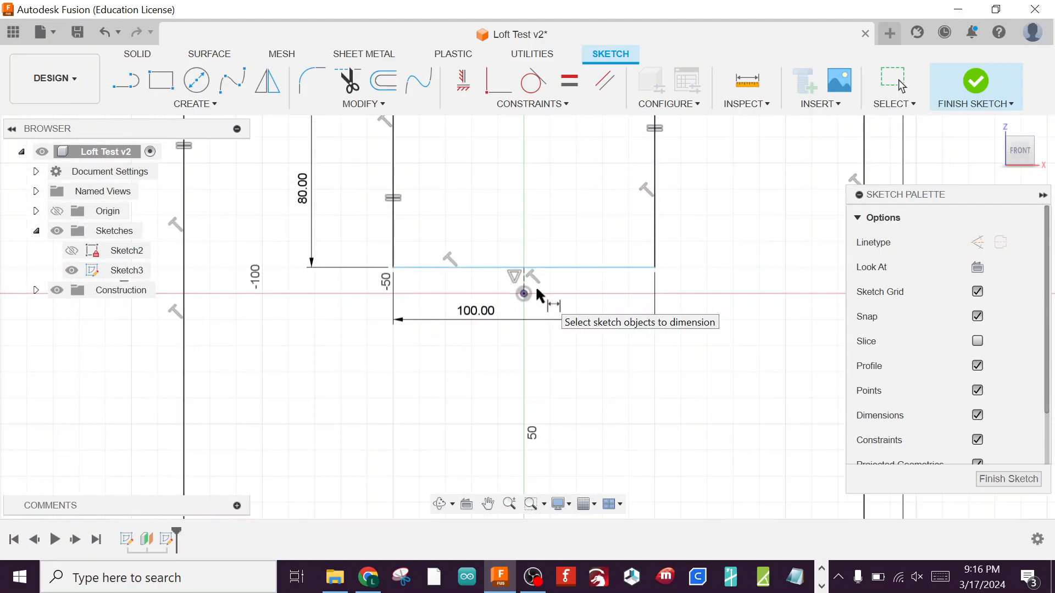
scroll(519, 274, down, 3)
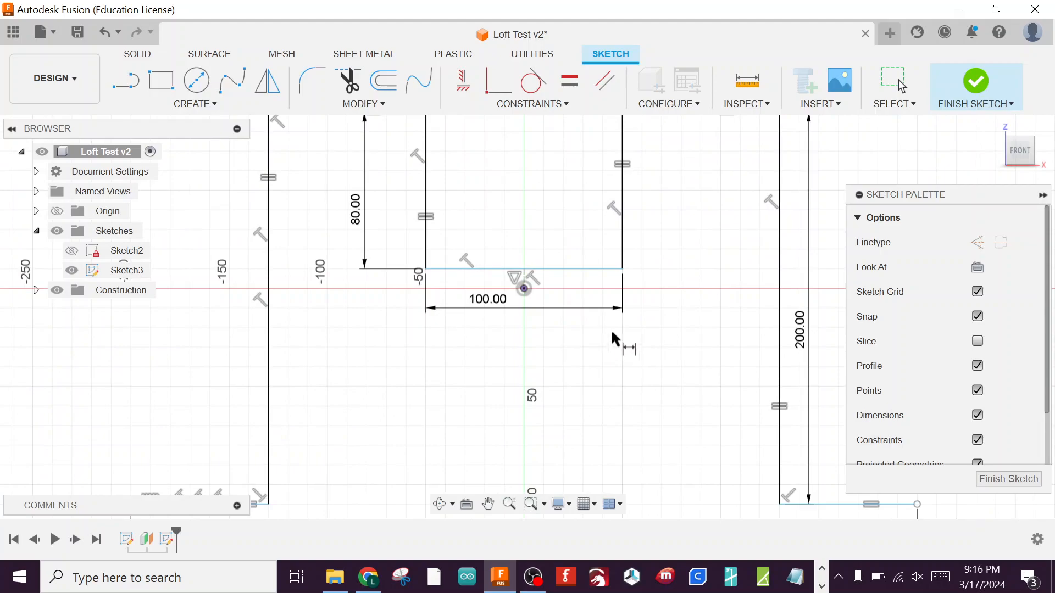
click(524, 279)
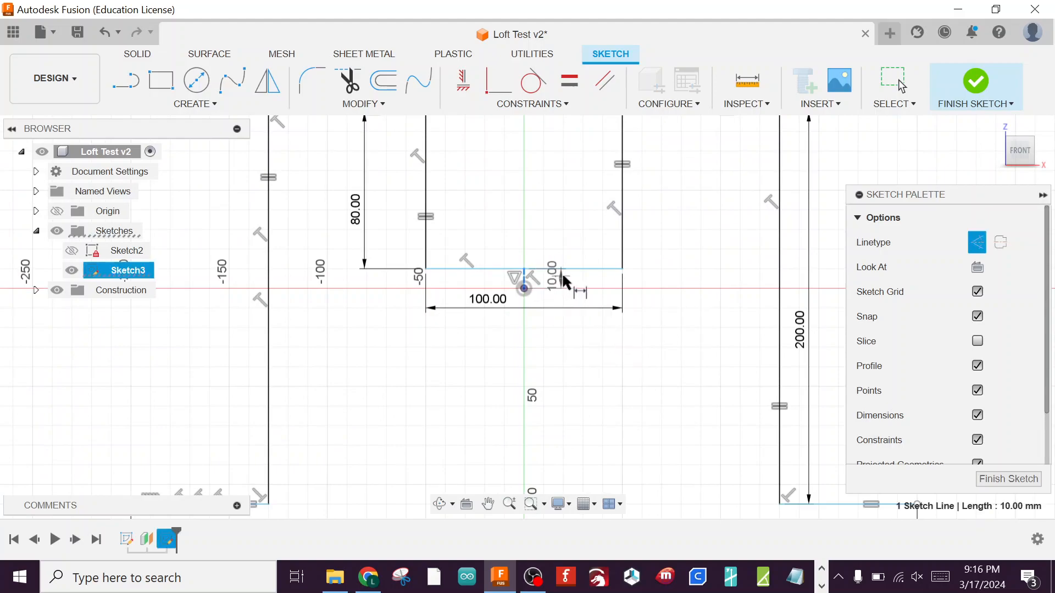
click(564, 277)
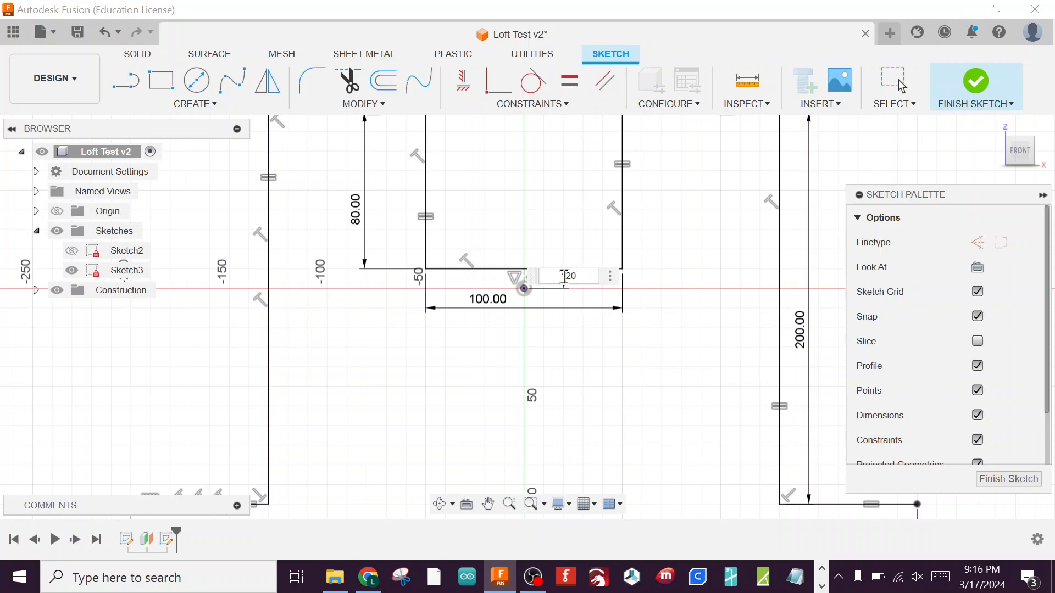
key(Return)
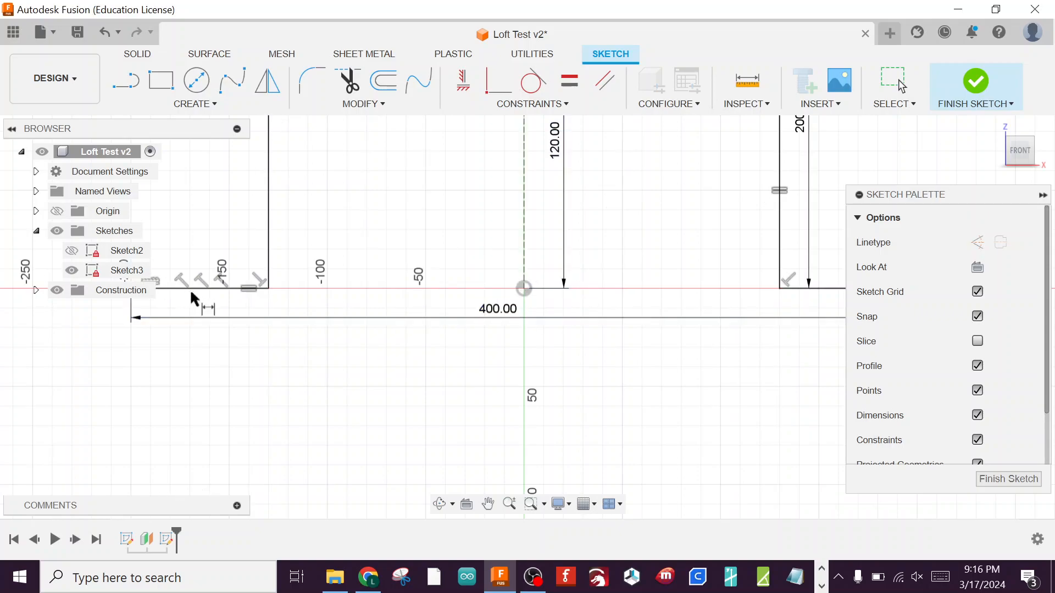
scroll(511, 331, down, 7)
middle_drag(588, 421, 575, 495)
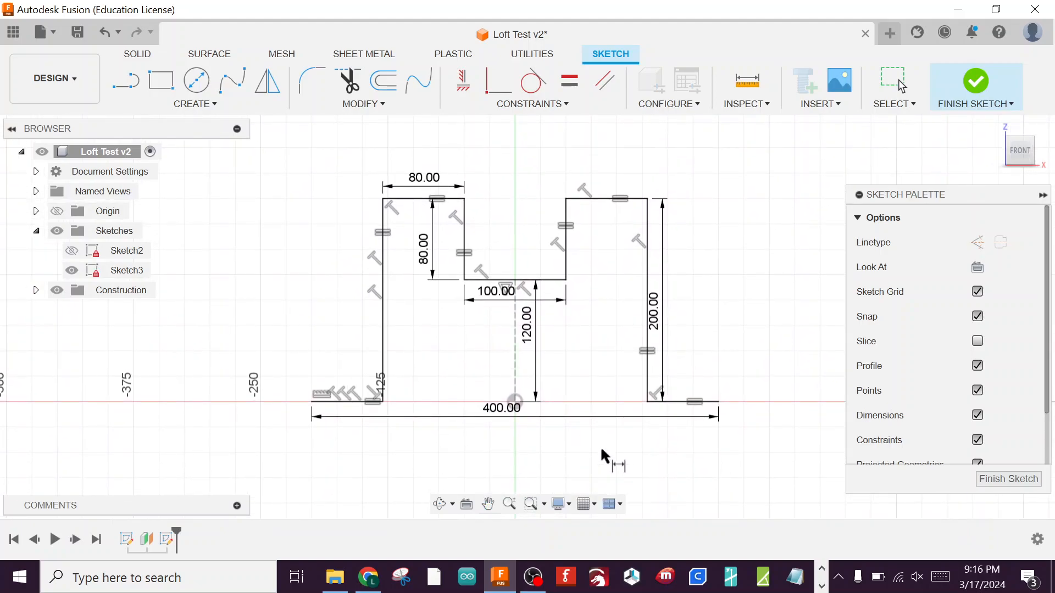
Hide the sketch dimensions and constraints, and offset the whole back profile chain by -2 mm toward its underside
click(977, 416)
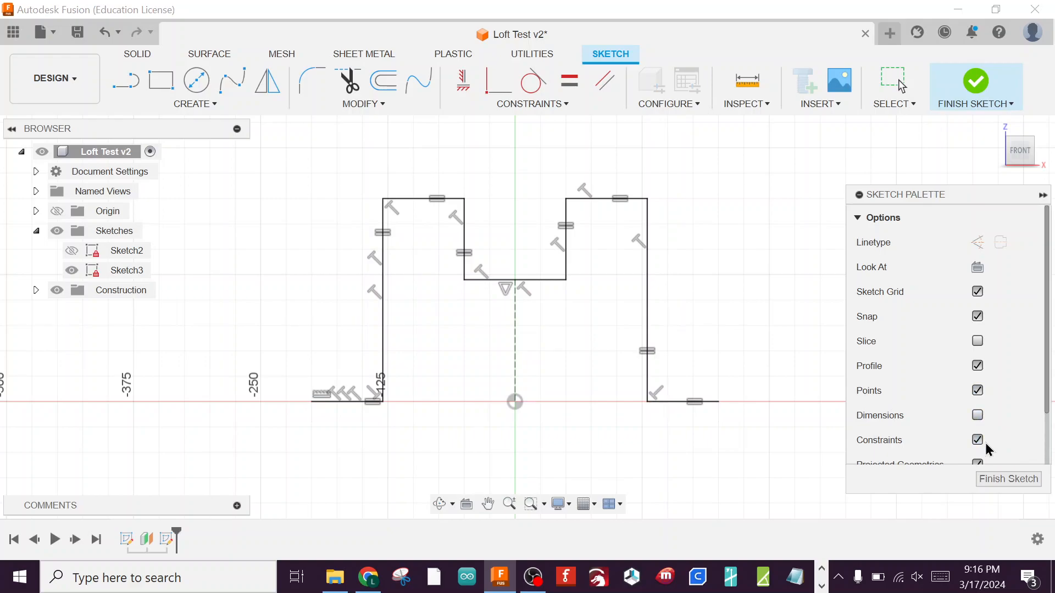
click(977, 440)
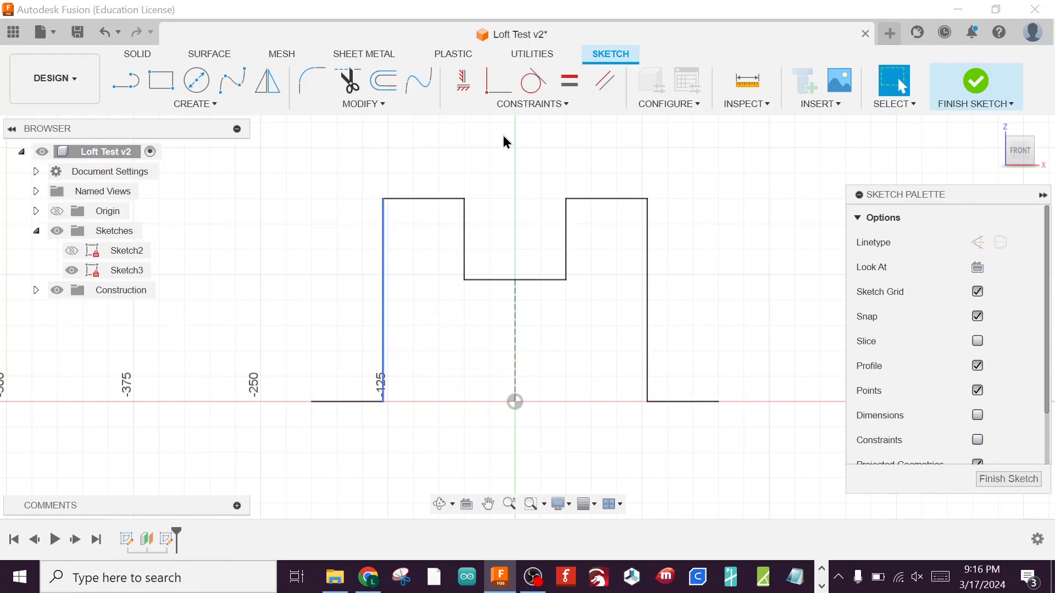
click(383, 80)
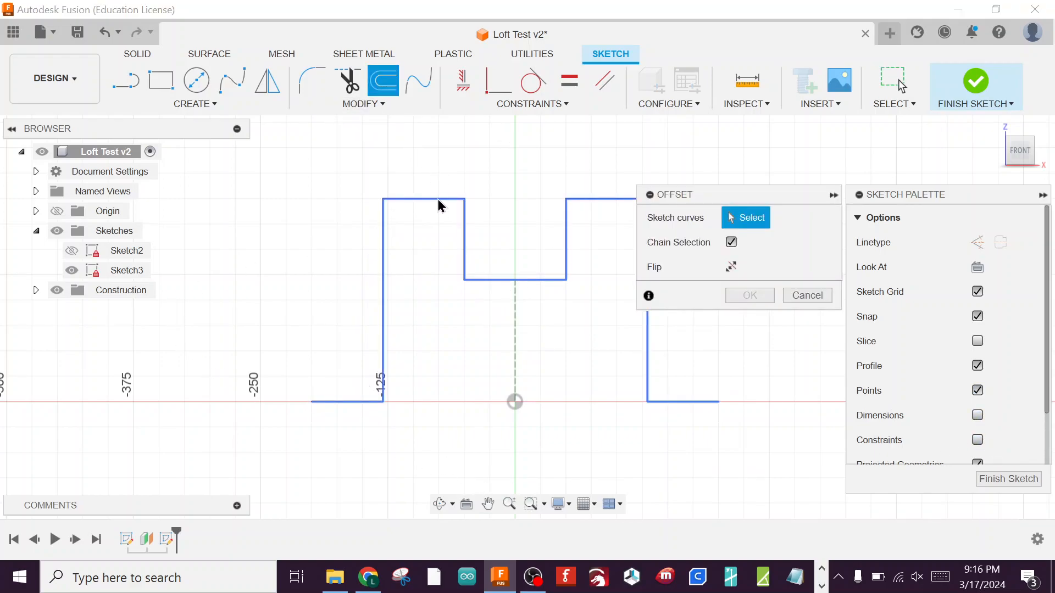
click(437, 207)
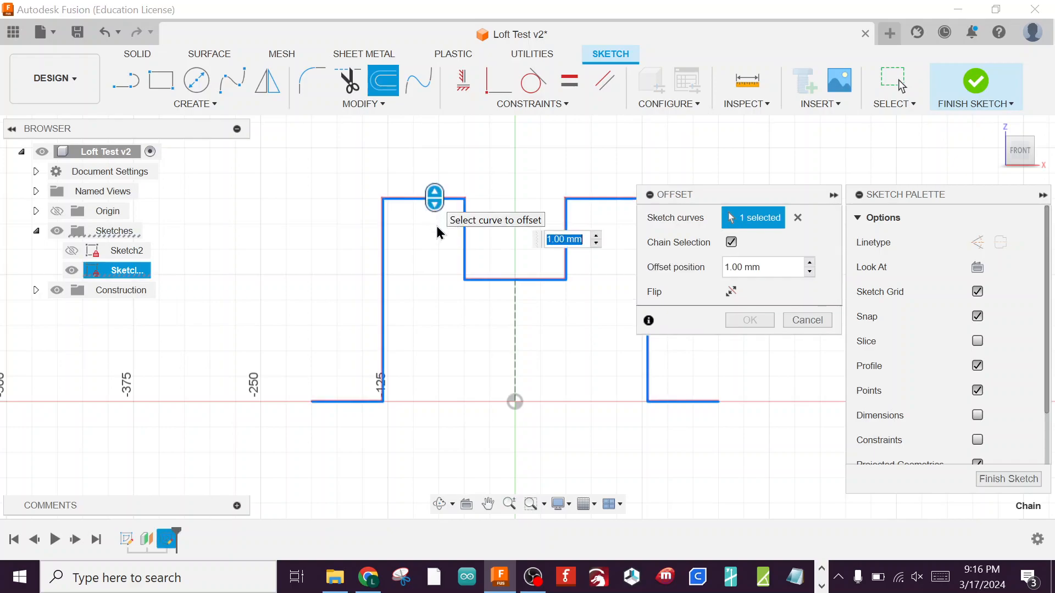
drag(434, 198, 435, 207)
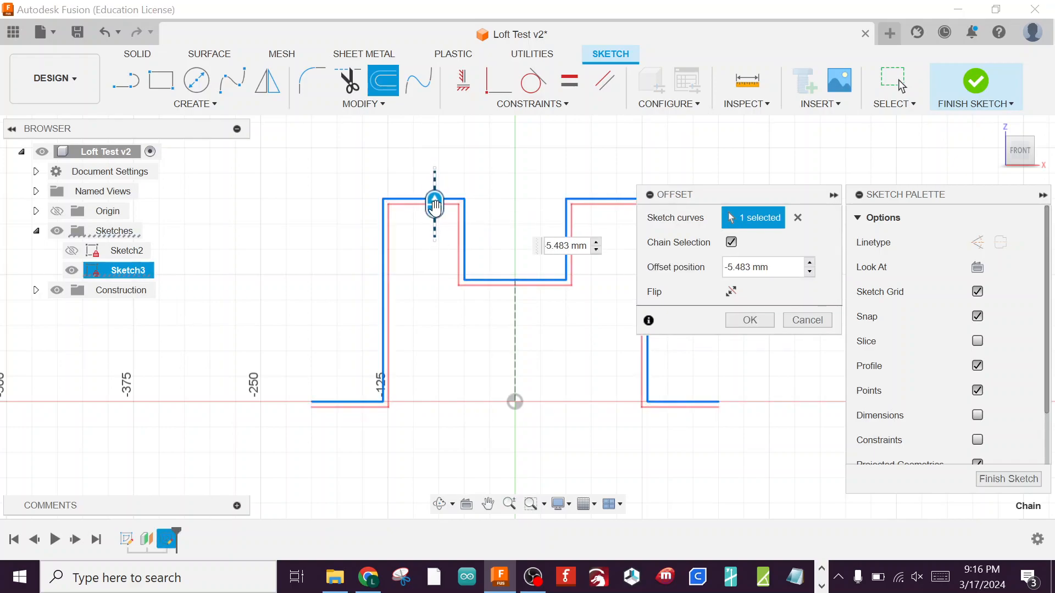
text(-2)
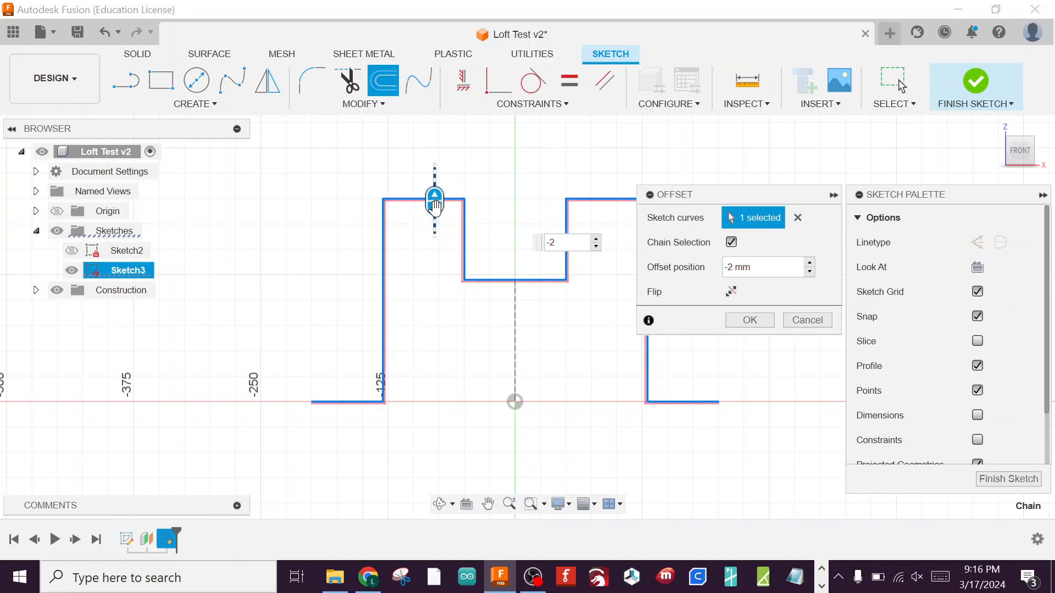
key(Return)
Close the outer end of the left flange with a line between the original and offset endpoints
scroll(260, 452, up, 10)
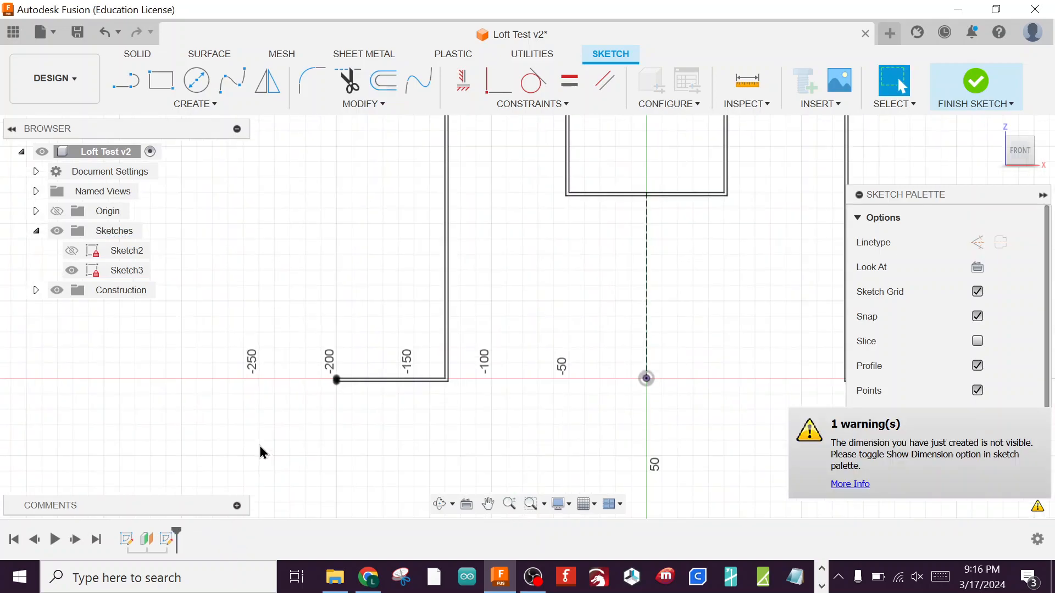
scroll(324, 442, up, 3)
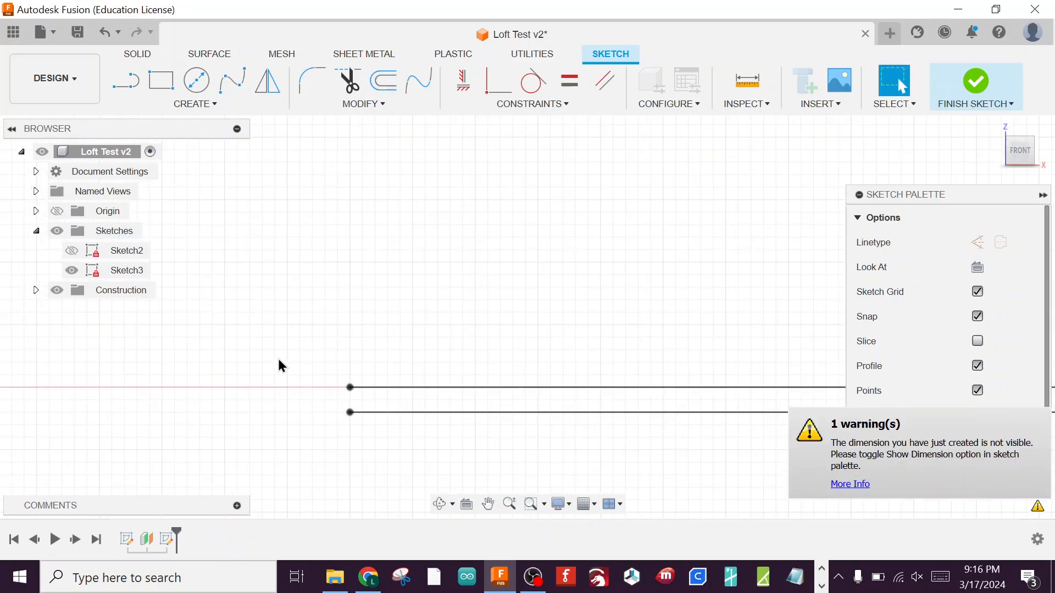
click(130, 93)
click(350, 387)
click(351, 412)
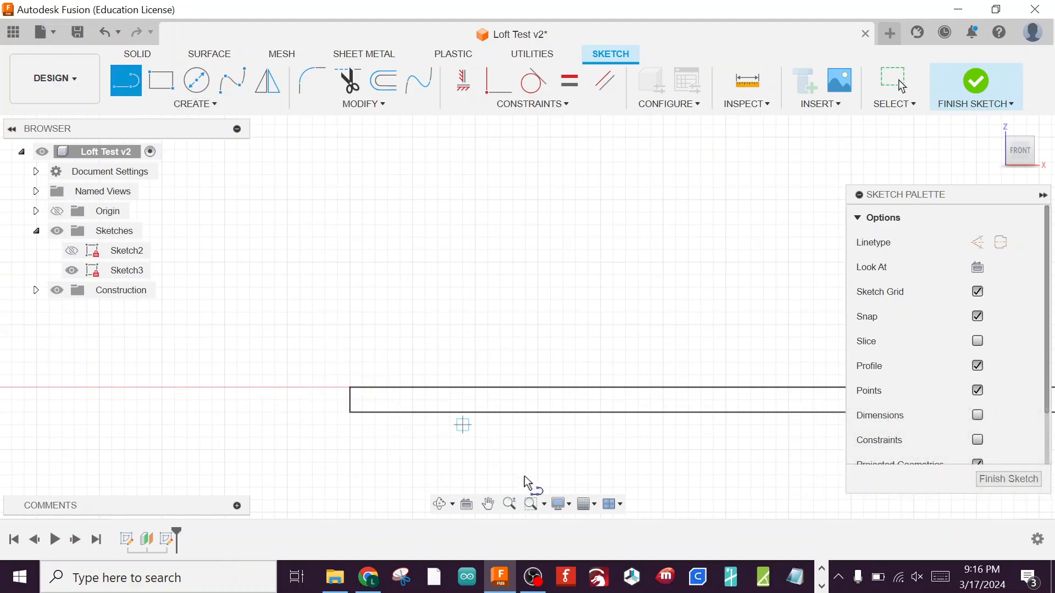
Close the outer end of the right flange with a line between the original and offset endpoints
middle_drag(672, 437, 302, 395)
scroll(303, 397, up, 3)
scroll(312, 399, down, 6)
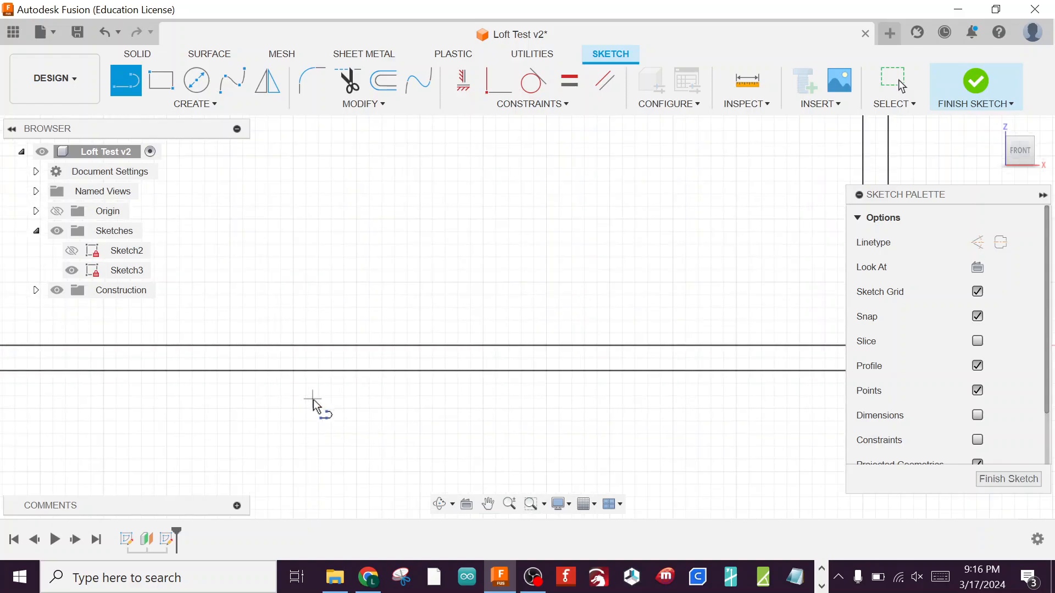
scroll(340, 413, down, 4)
scroll(546, 423, down, 4)
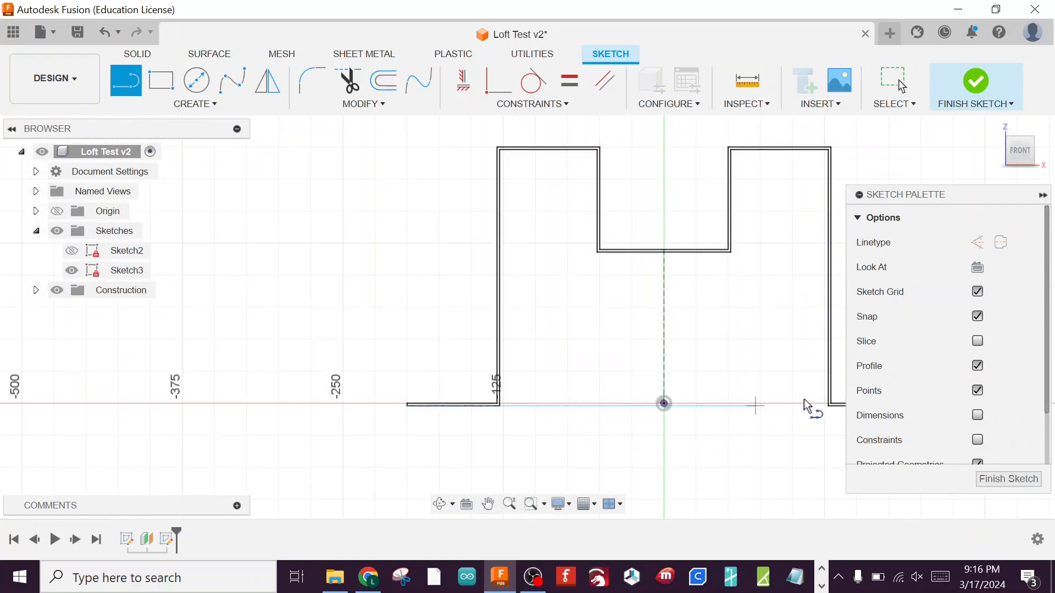
scroll(853, 405, down, 2)
scroll(849, 412, up, 1)
scroll(818, 415, up, 6)
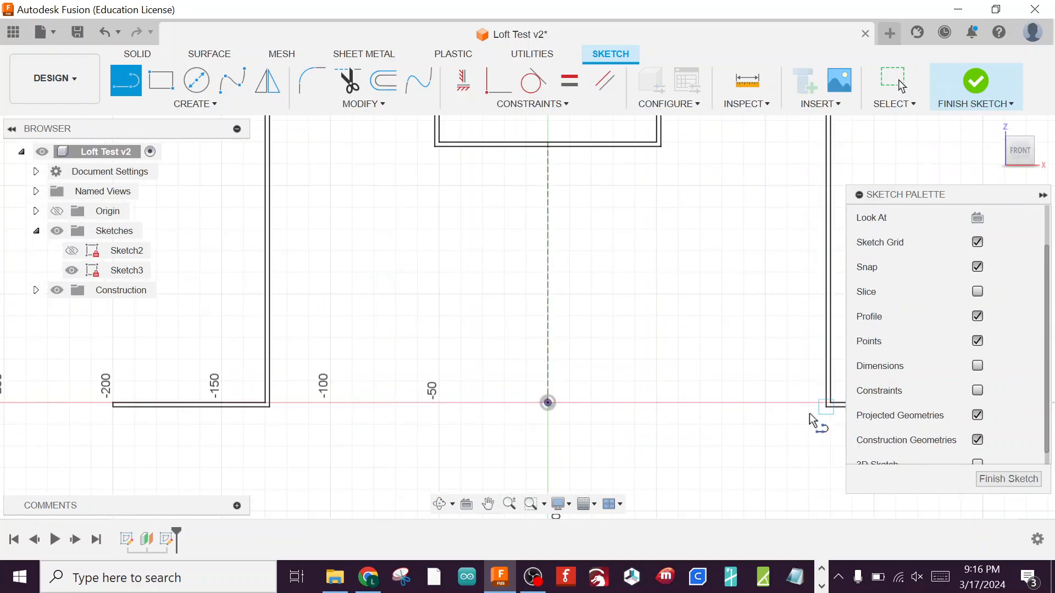
mouse_move(819, 412)
middle_down()
mouse_move(480, 421)
mouse_move(363, 392)
middle_up()
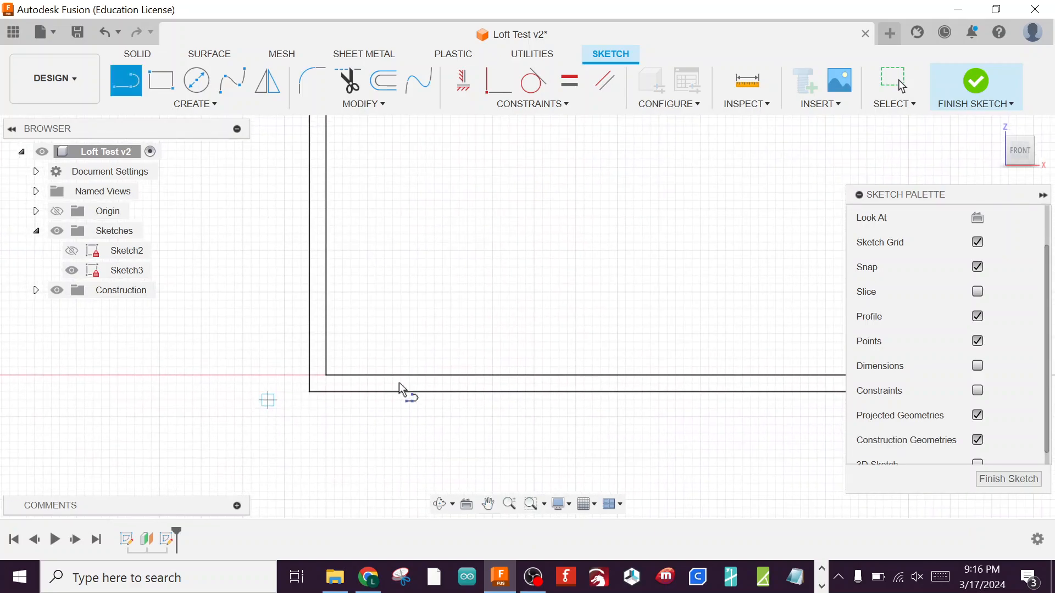
middle_drag(775, 367, 306, 344)
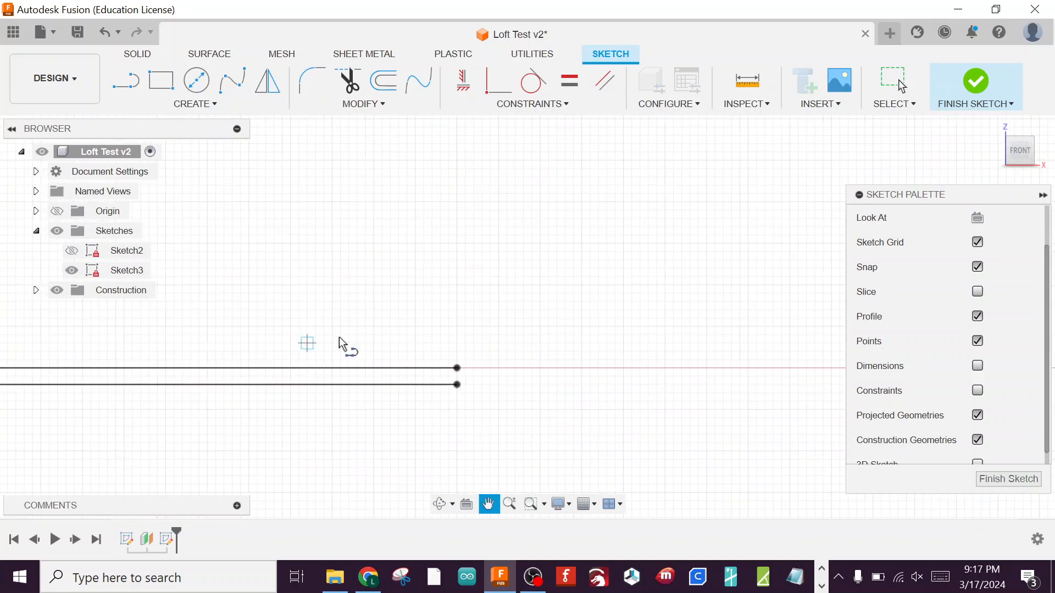
click(457, 368)
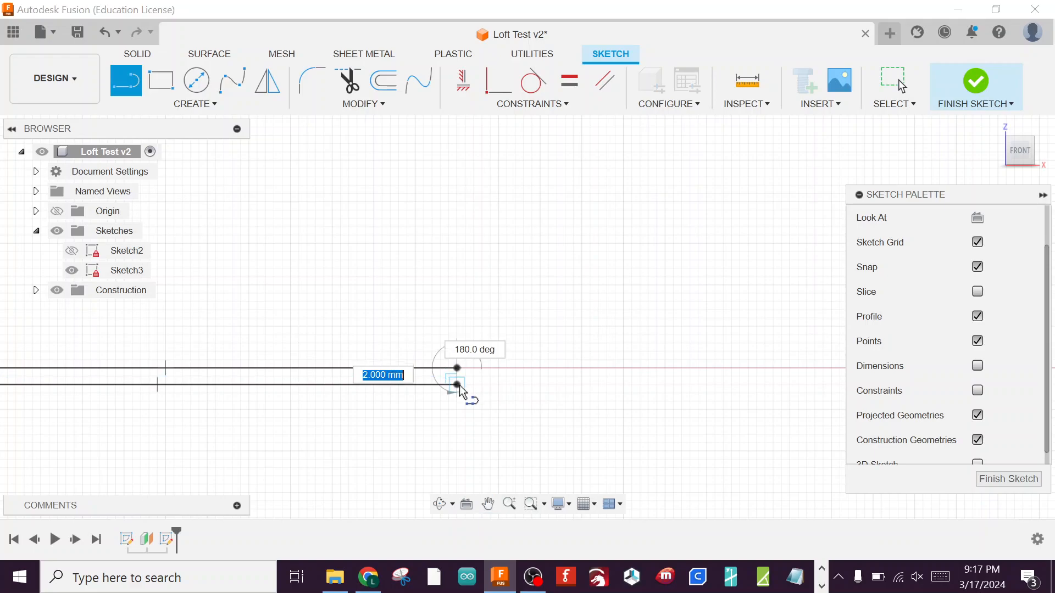
click(457, 384)
scroll(472, 351, down, 5)
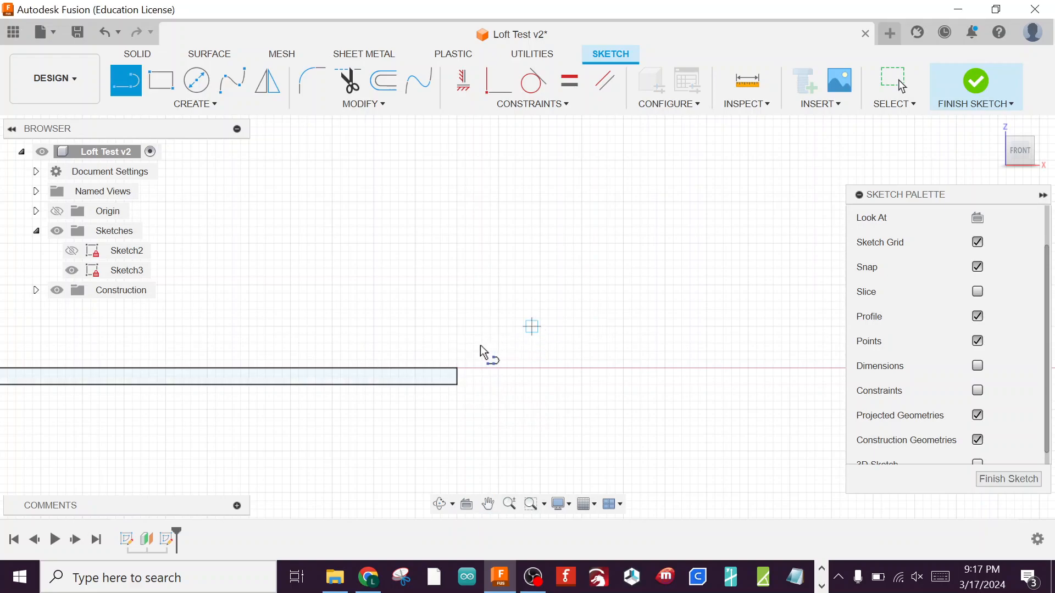
scroll(440, 336, down, 5)
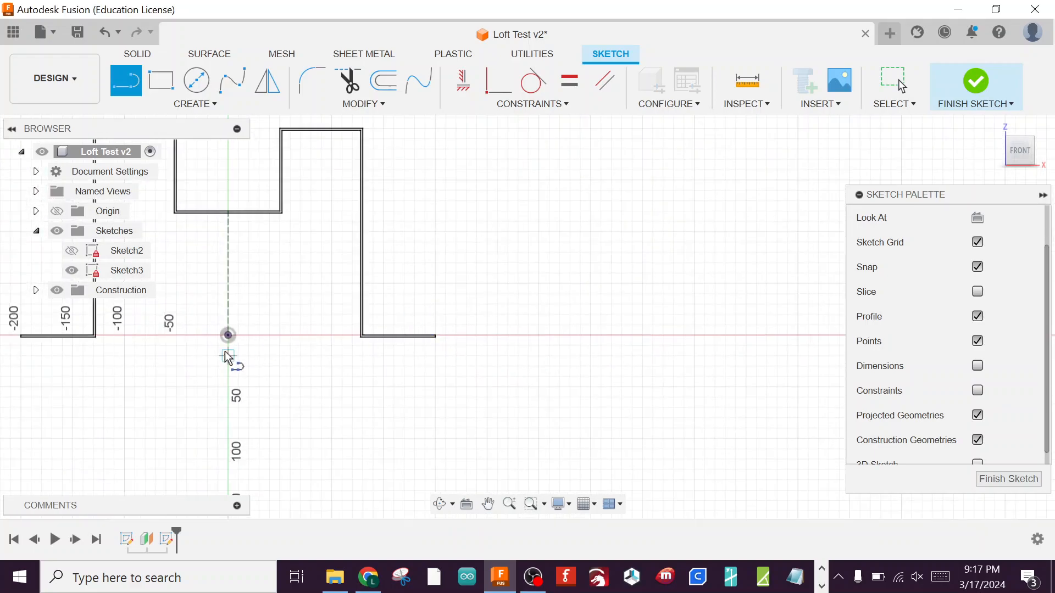
Finish the back profile sketch and show Sketch2 so both profiles appear in the home view
key(Escape)
mouse_move(262, 356)
middle_down()
mouse_move(493, 403)
mouse_move(518, 419)
middle_up()
key(l)
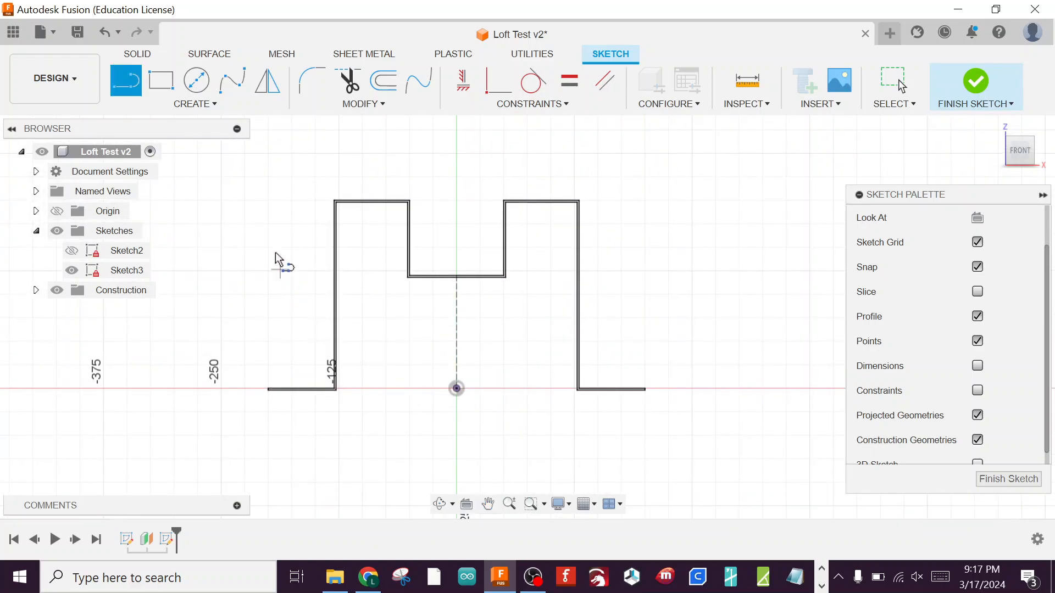
click(974, 80)
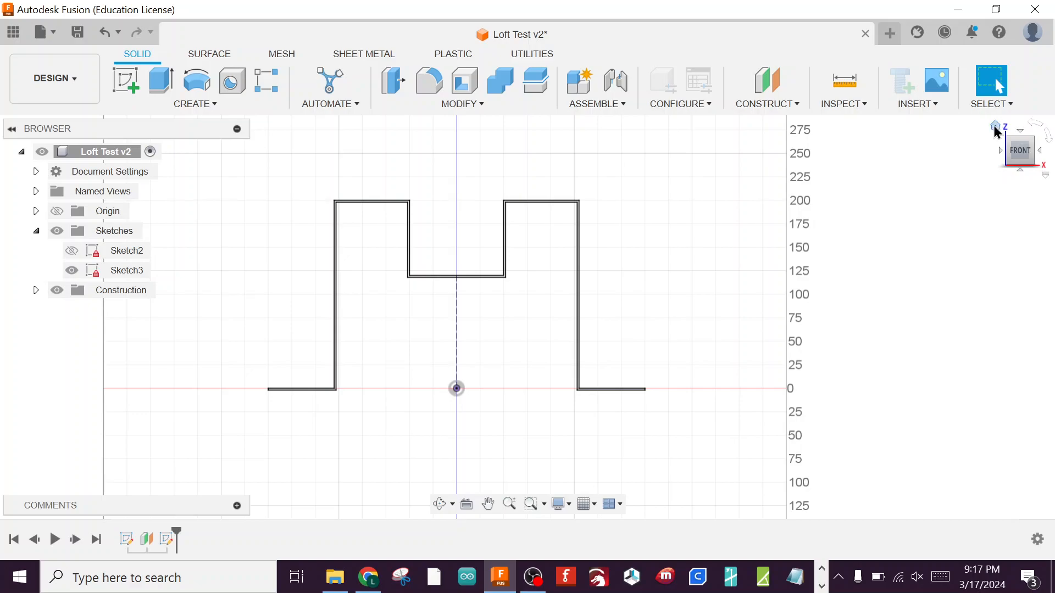
click(995, 127)
middle_drag(422, 480, 494, 307)
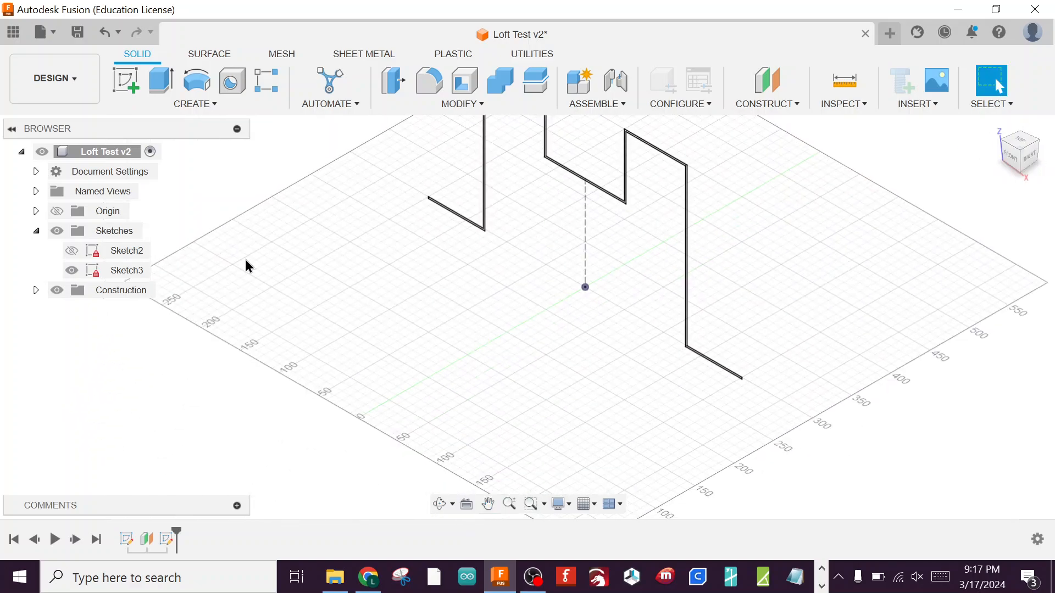
click(71, 251)
scroll(479, 408, down, 2)
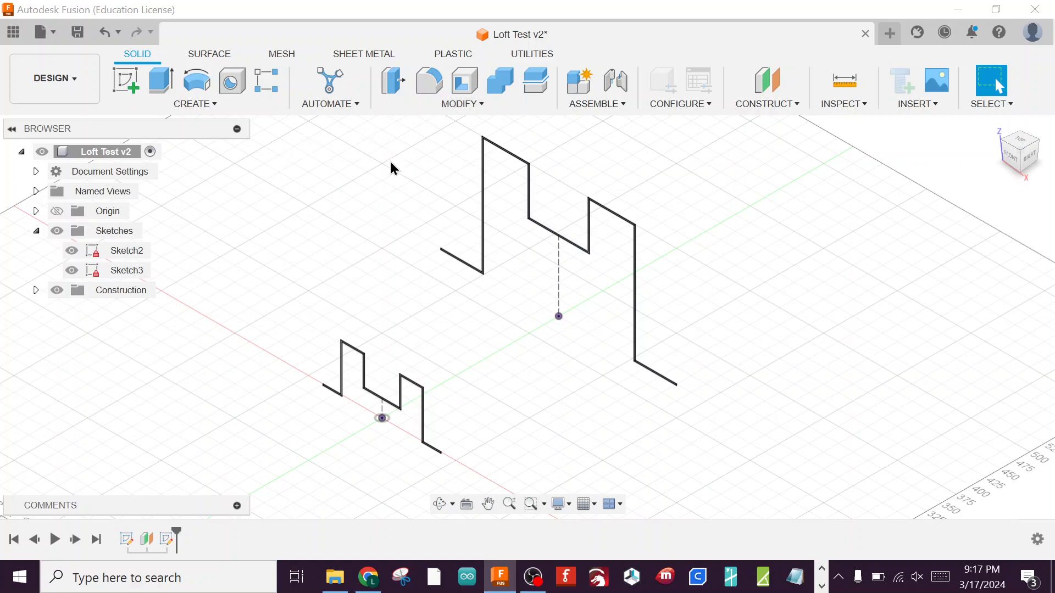
click(478, 105)
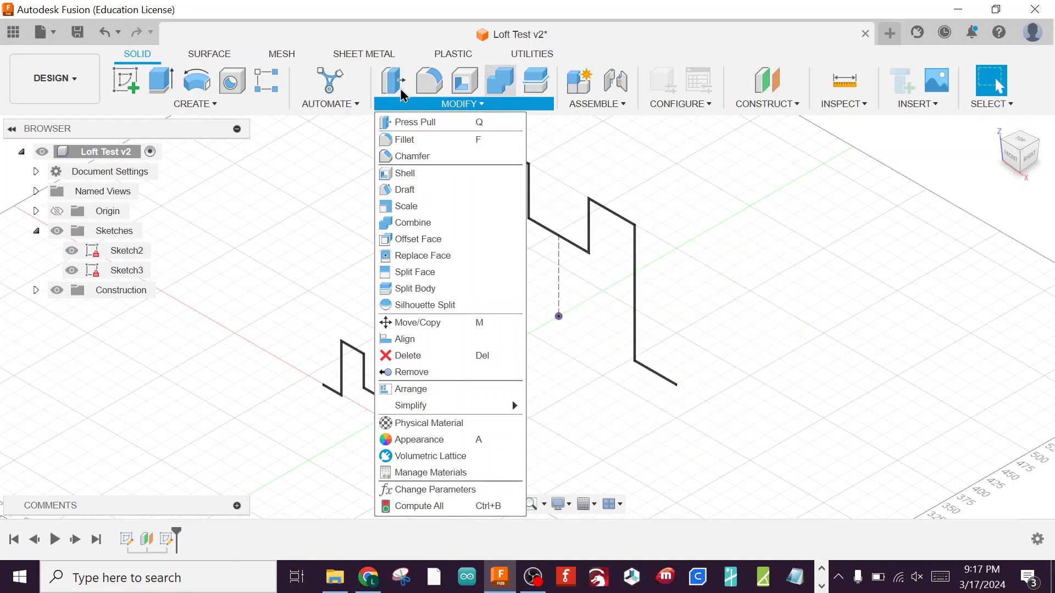
click(220, 106)
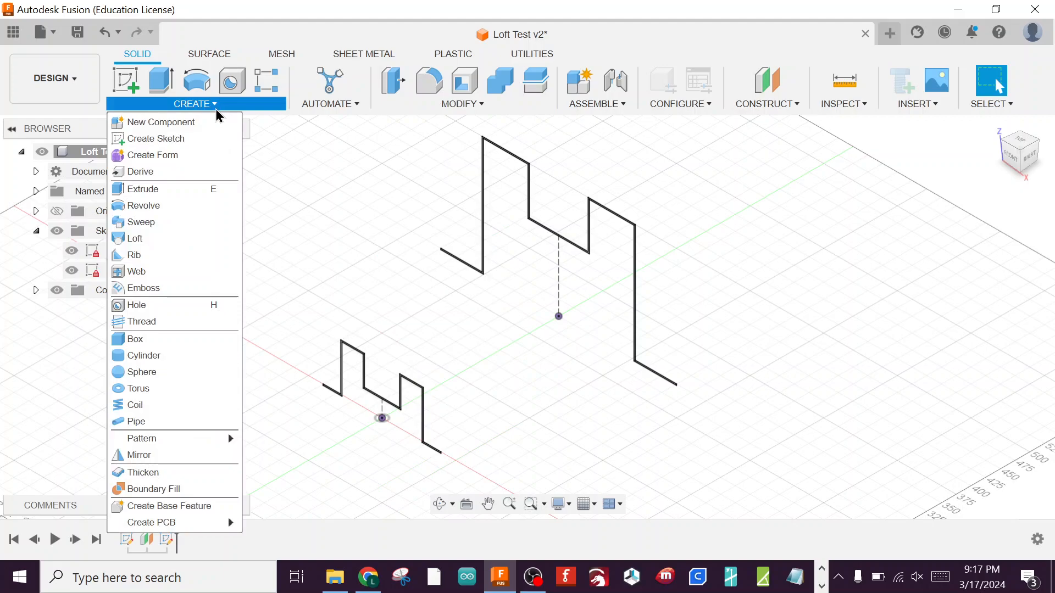
click(136, 240)
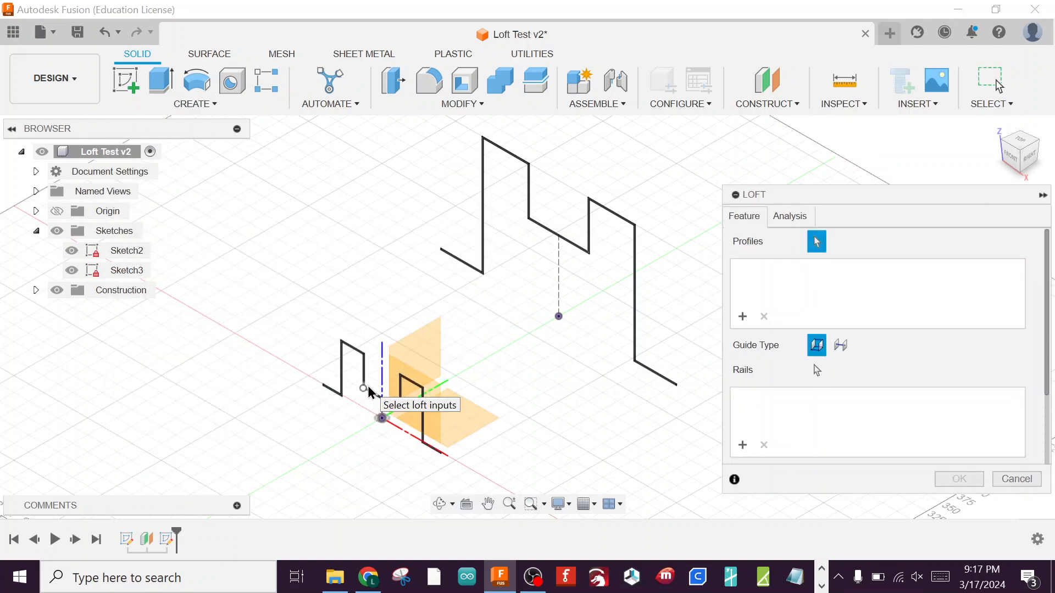
scroll(370, 405, up, 5)
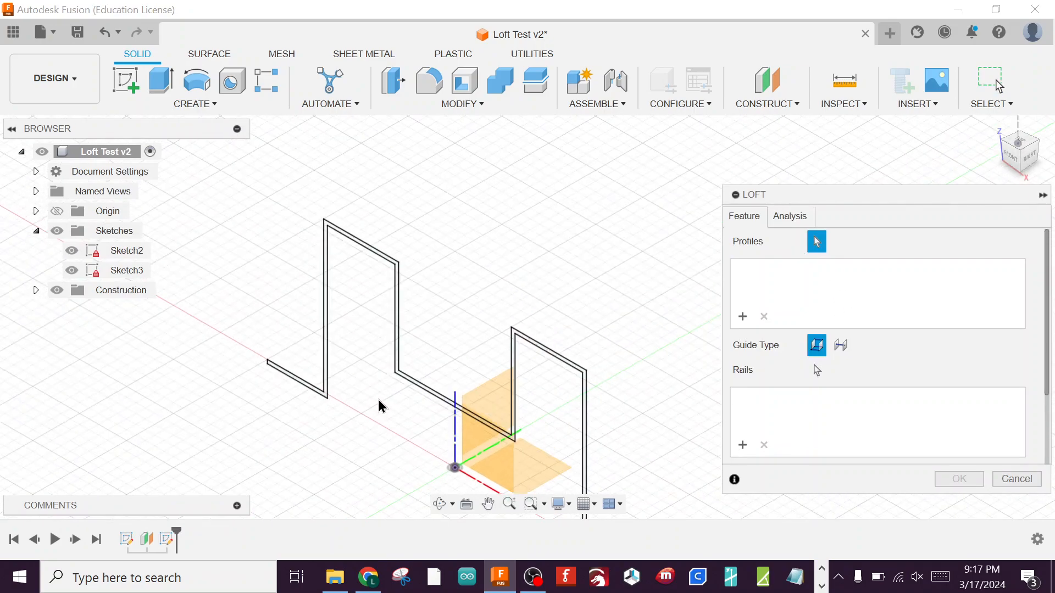
scroll(413, 369, up, 4)
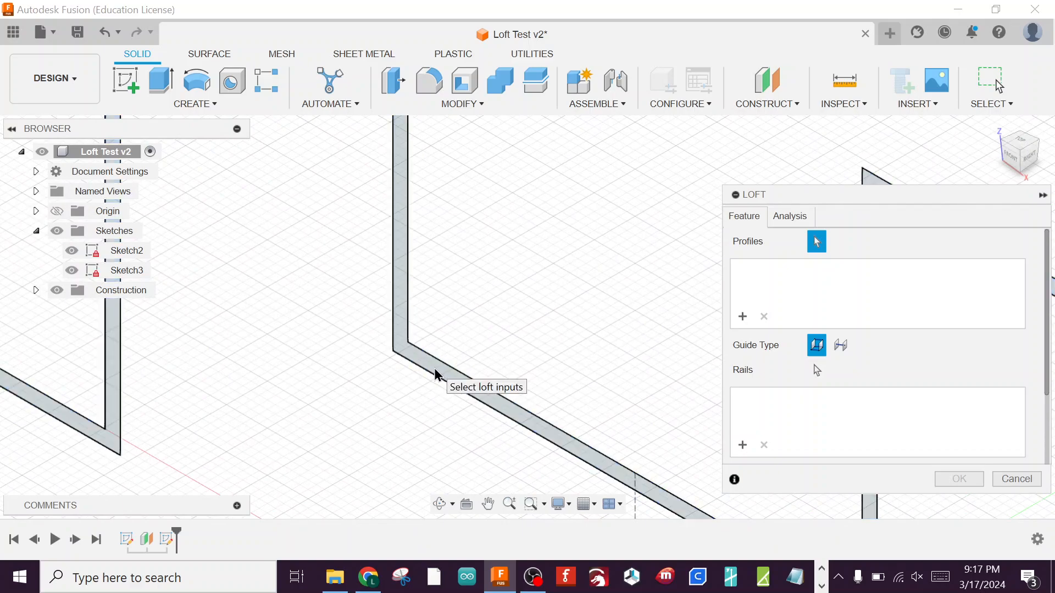
click(435, 371)
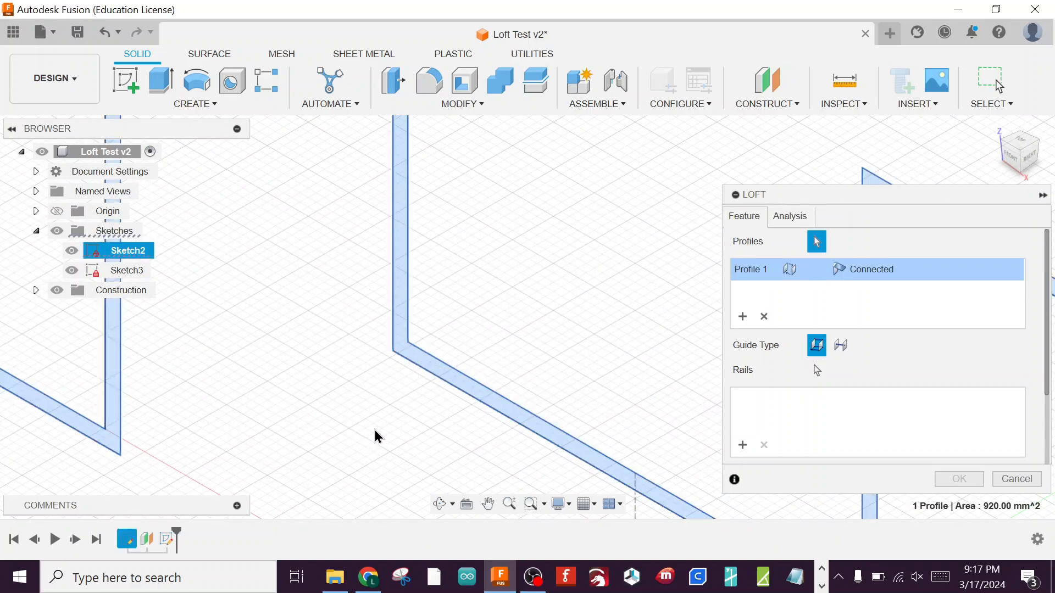
scroll(378, 438, down, 5)
scroll(533, 268, down, 2)
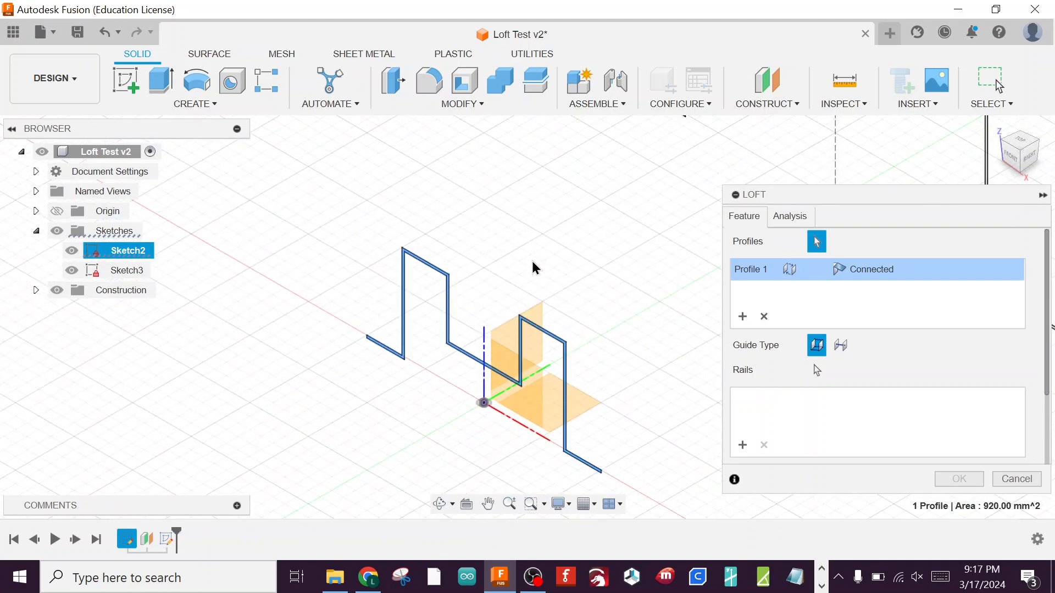
text(sz)
click(602, 218)
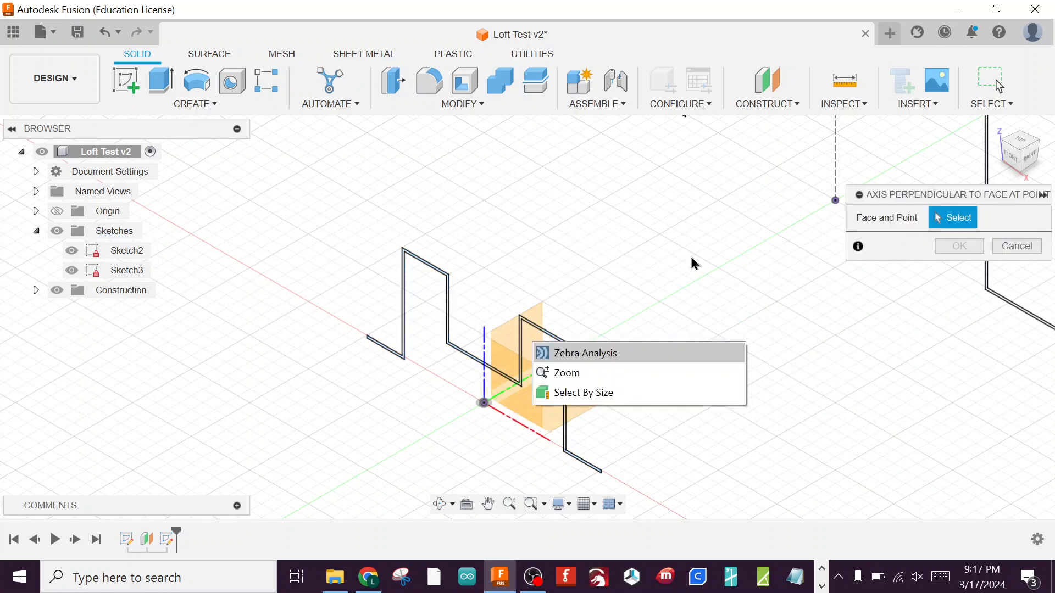
middle_drag(692, 285, 534, 419)
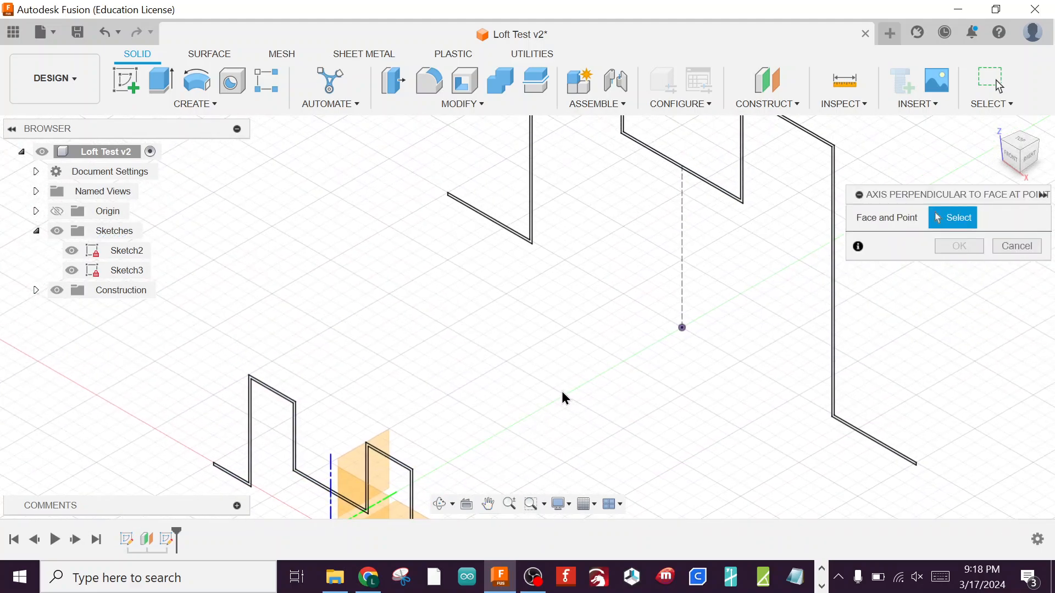
click(1025, 247)
scroll(417, 343, up, 4)
scroll(339, 383, down, 1)
mouse_move(337, 349)
middle_down()
mouse_move(338, 245)
mouse_move(414, 212)
middle_up()
scroll(379, 351, up, 5)
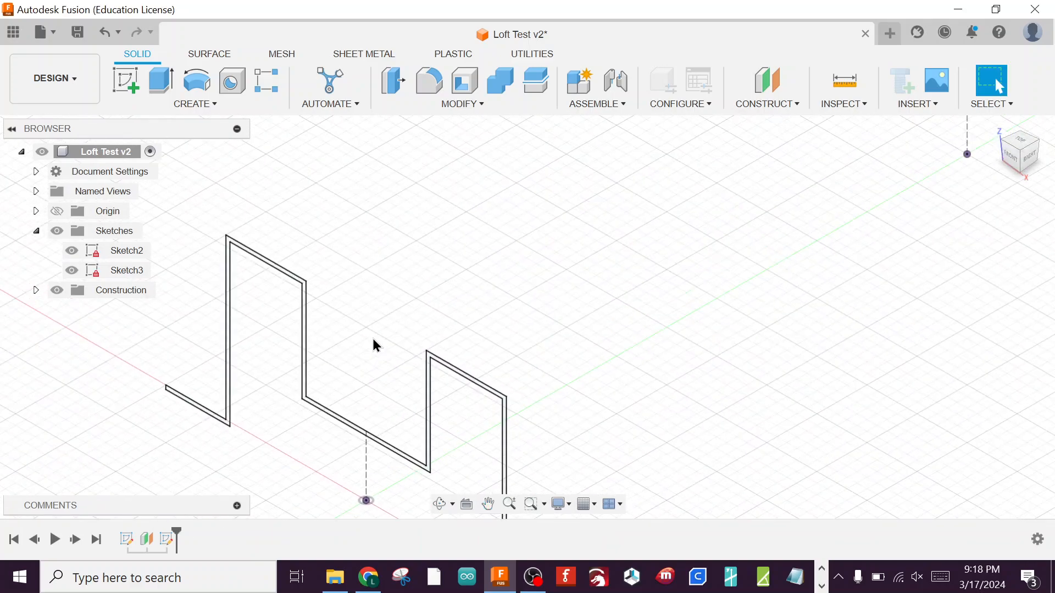
mouse_move(367, 339)
middle_down()
mouse_move(489, 152)
mouse_move(469, 218)
mouse_move(452, 220)
middle_up()
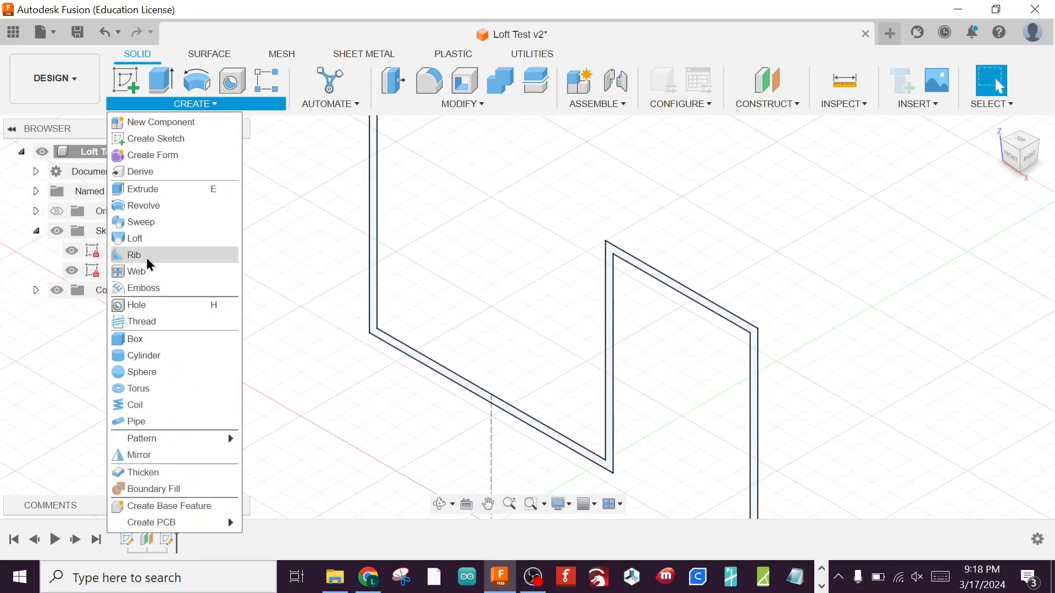
click(140, 238)
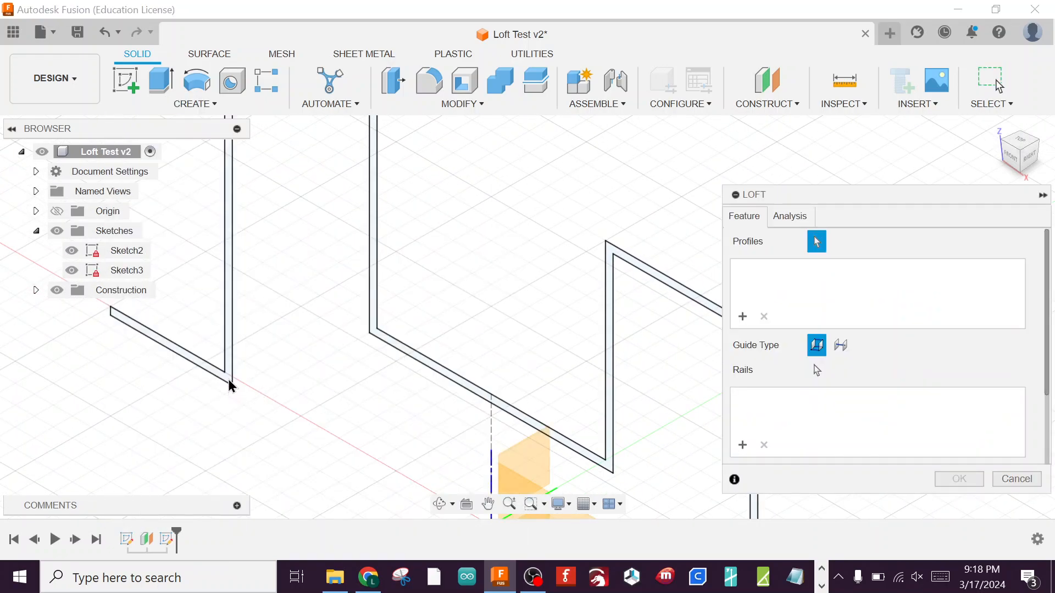
scroll(231, 371, up, 3)
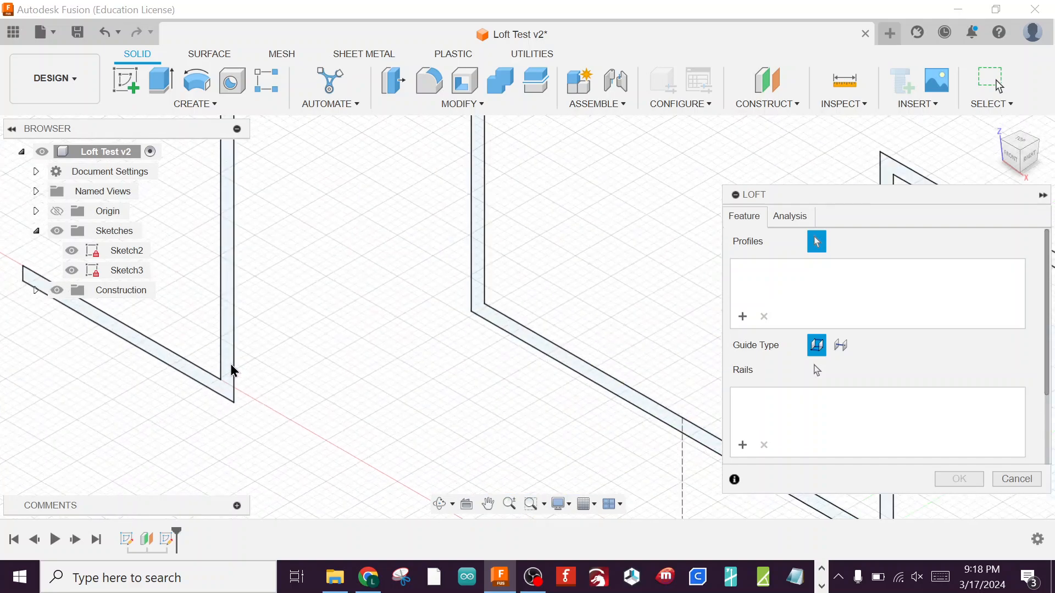
scroll(247, 344, up, 2)
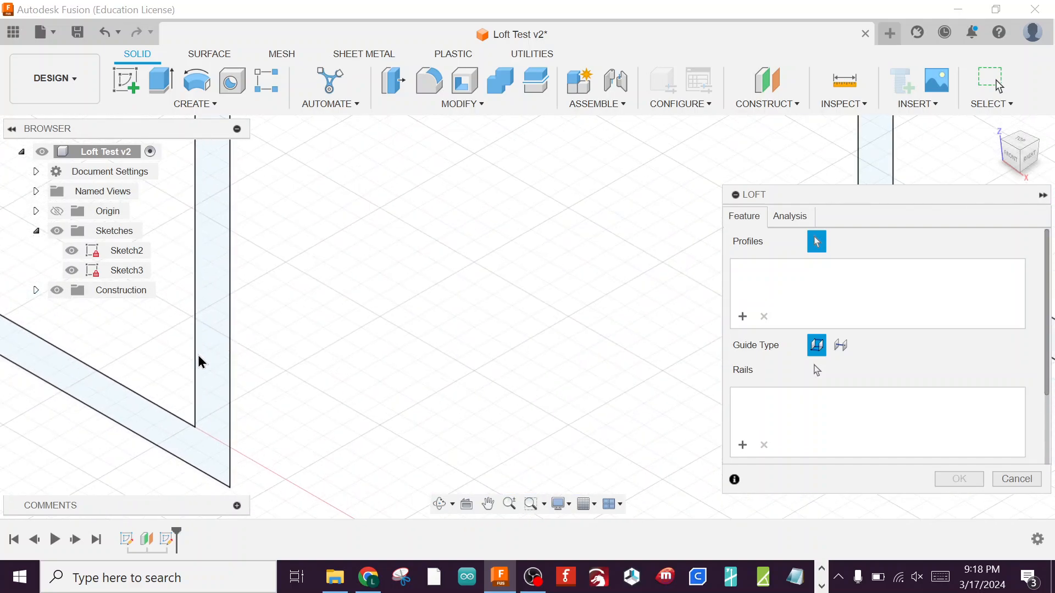
scroll(204, 360, up, 1)
Save the design as a new version
click(77, 32)
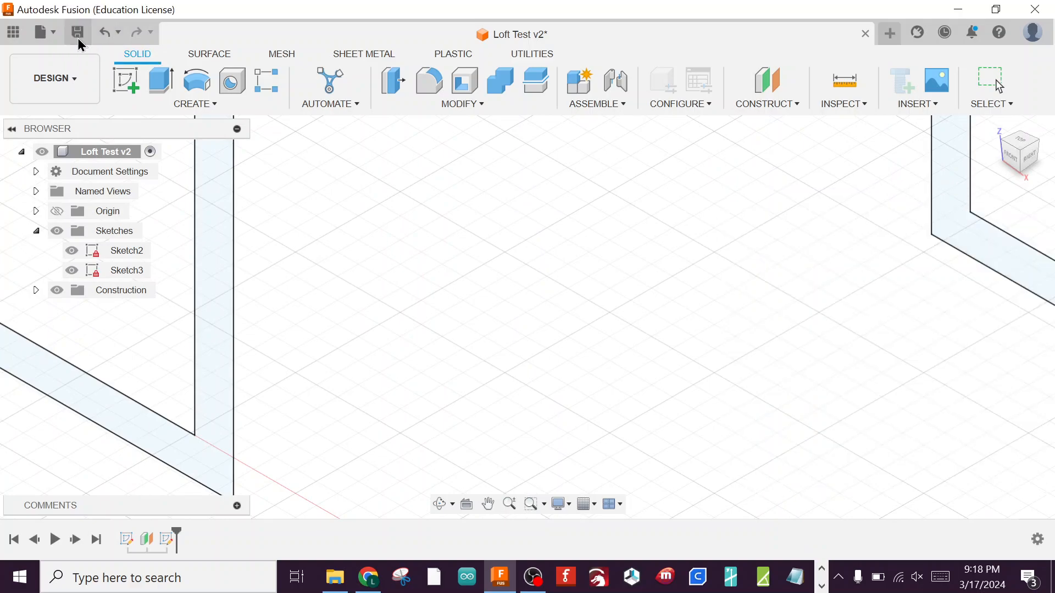
click(525, 309)
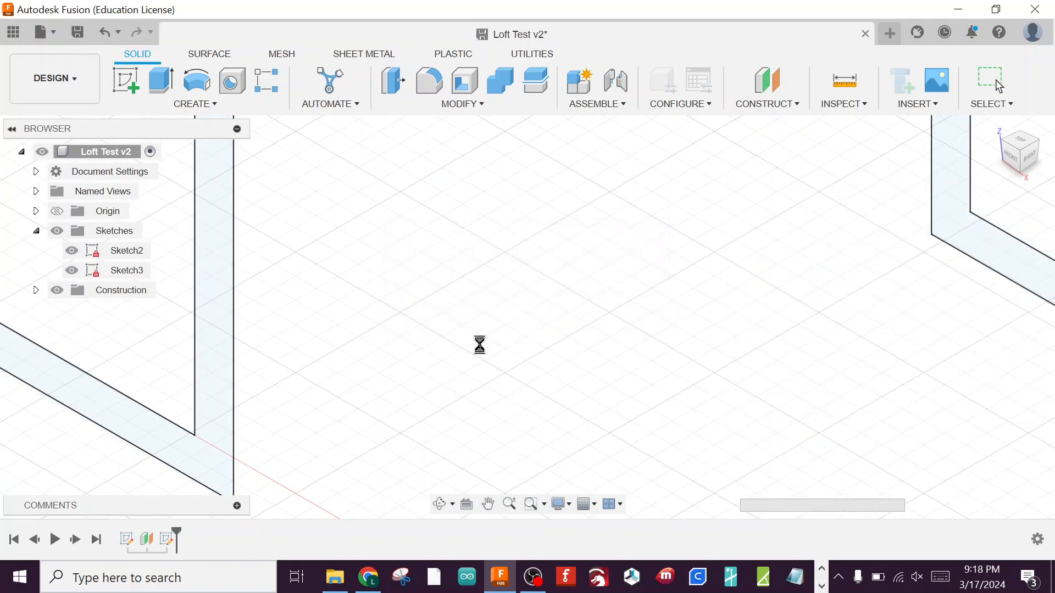
Start a loft with the closed front profile in Sketch2 as its first profile
scroll(436, 451, down, 1)
scroll(439, 434, down, 4)
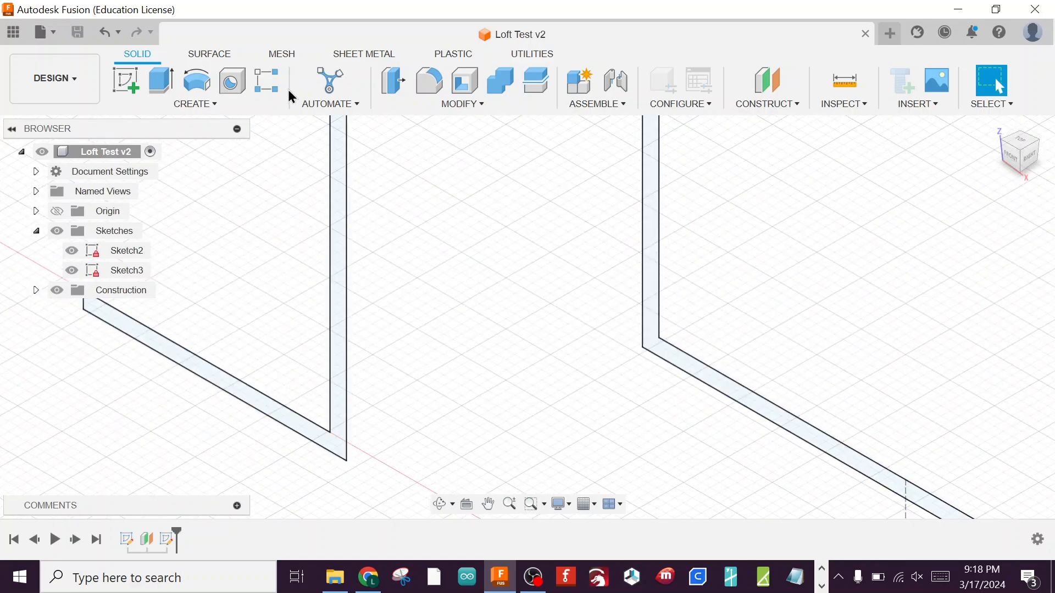
click(245, 105)
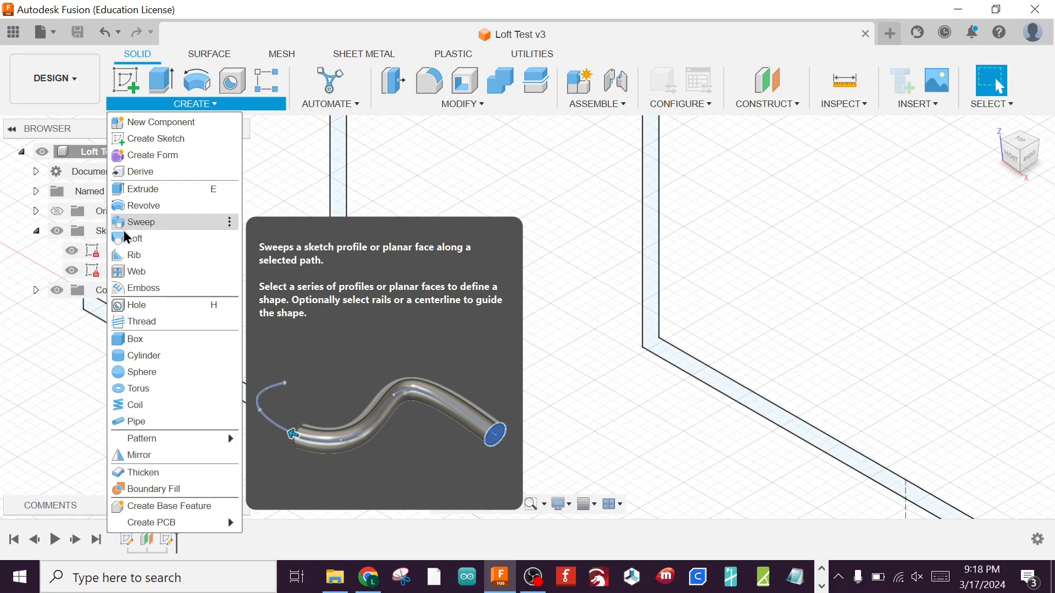
click(132, 239)
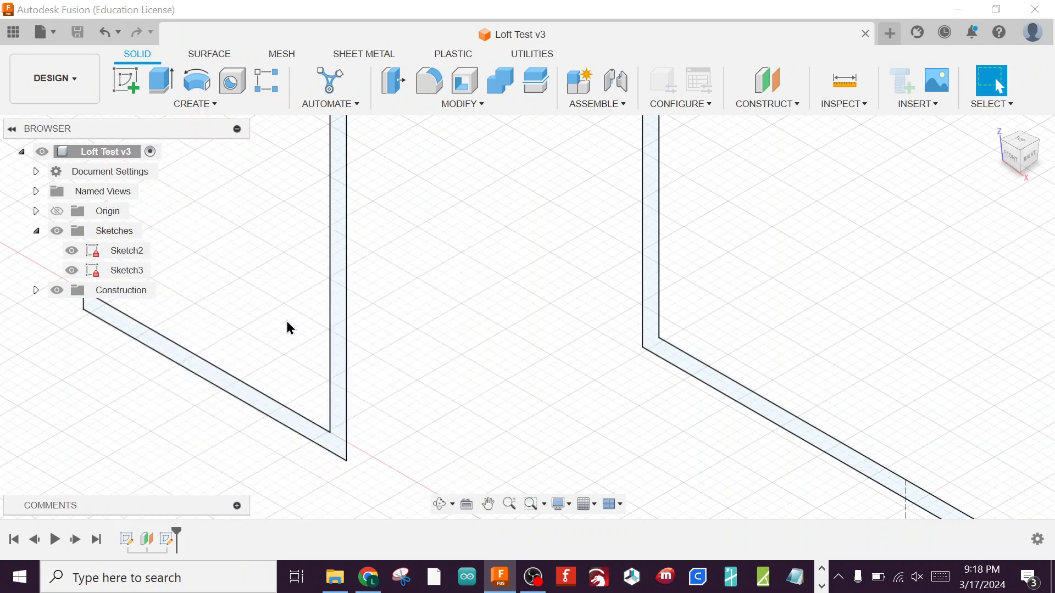
click(338, 370)
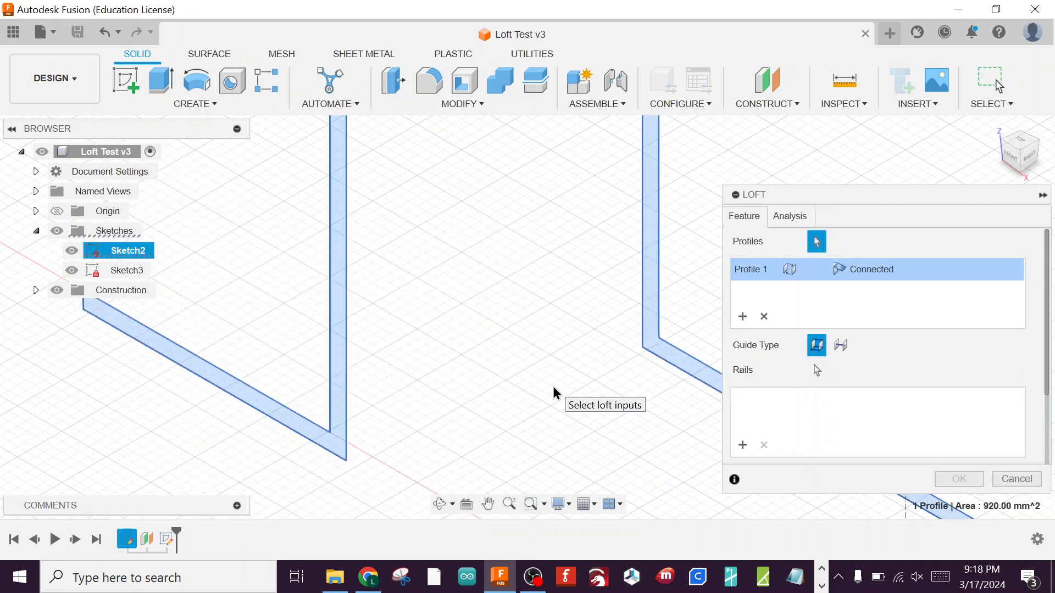
Add the closed back profile in Sketch3 as the second loft profile with connected ends, and create the solid loft
scroll(554, 392, down, 5)
mouse_move(660, 250)
middle_down()
mouse_move(307, 277)
mouse_move(134, 332)
middle_up()
scroll(530, 311, down, 4)
middle_drag(567, 351, 596, 504)
scroll(526, 299, up, 8)
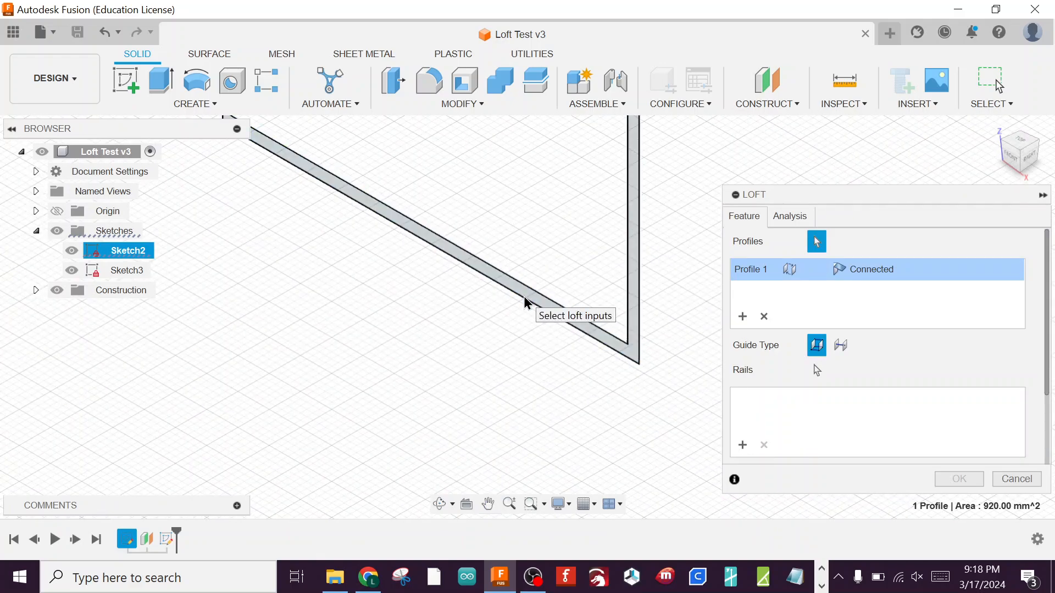
click(525, 297)
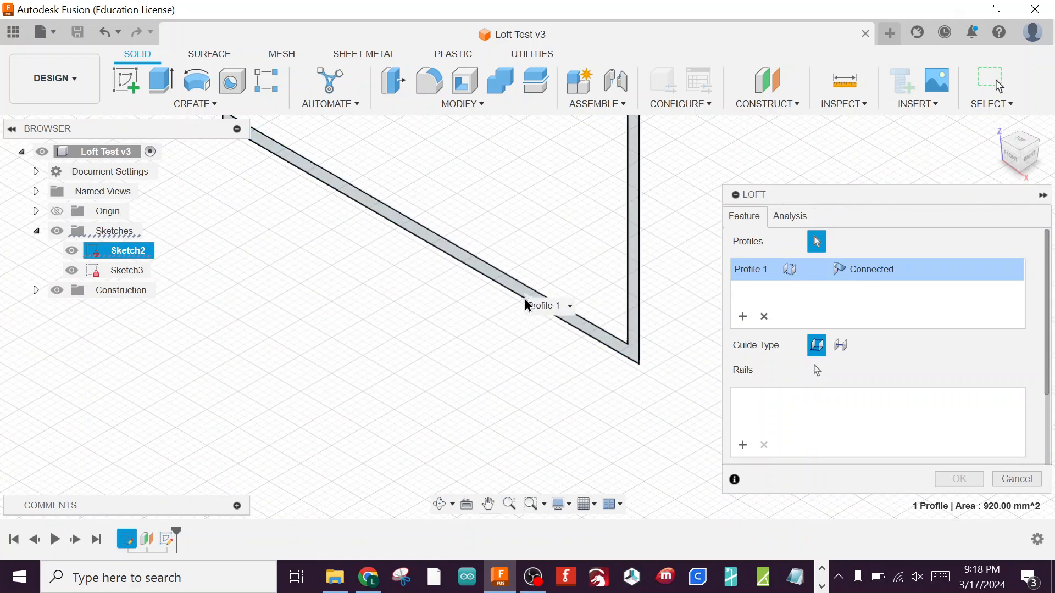
click(525, 304)
scroll(519, 387, down, 5)
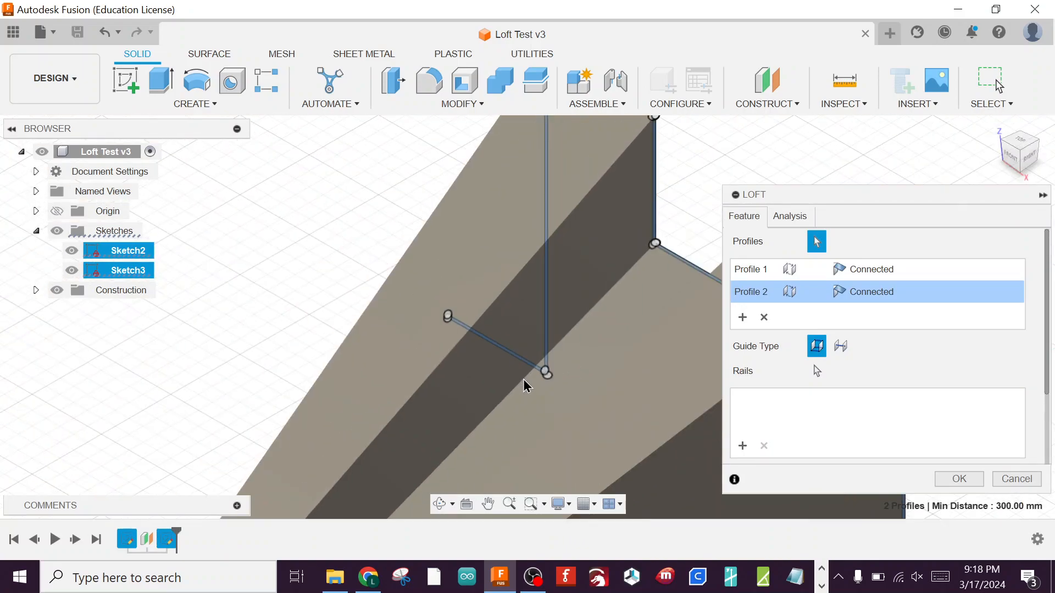
scroll(527, 417, down, 6)
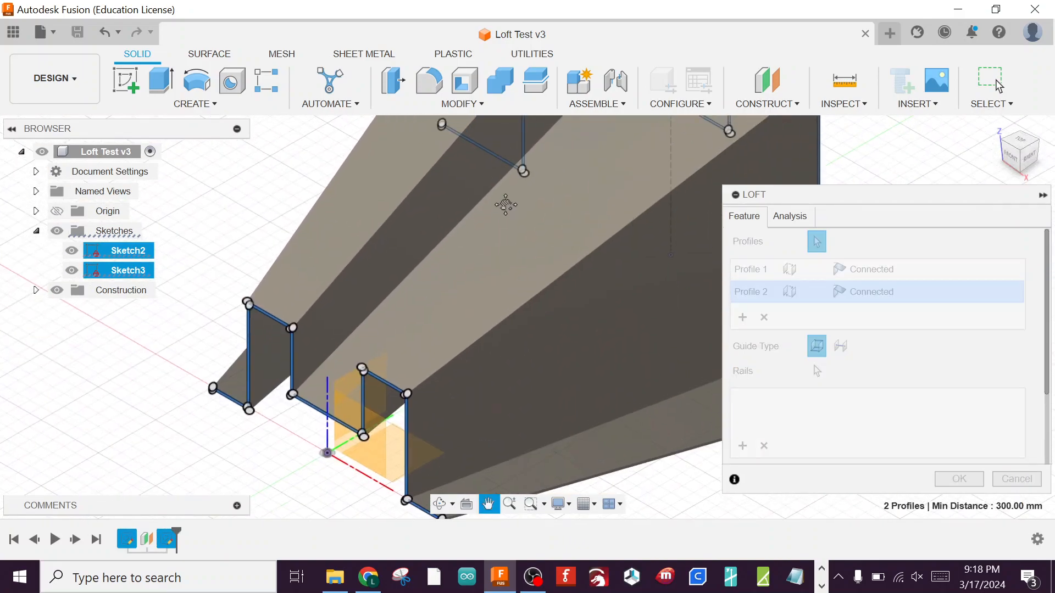
scroll(479, 318, up, 3)
scroll(413, 406, down, 2)
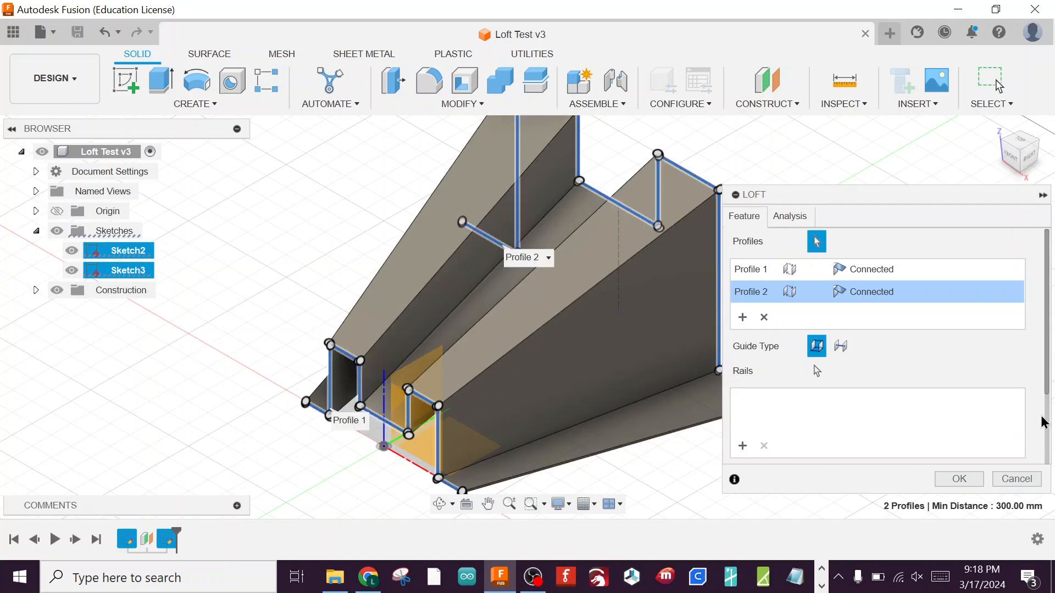
click(981, 479)
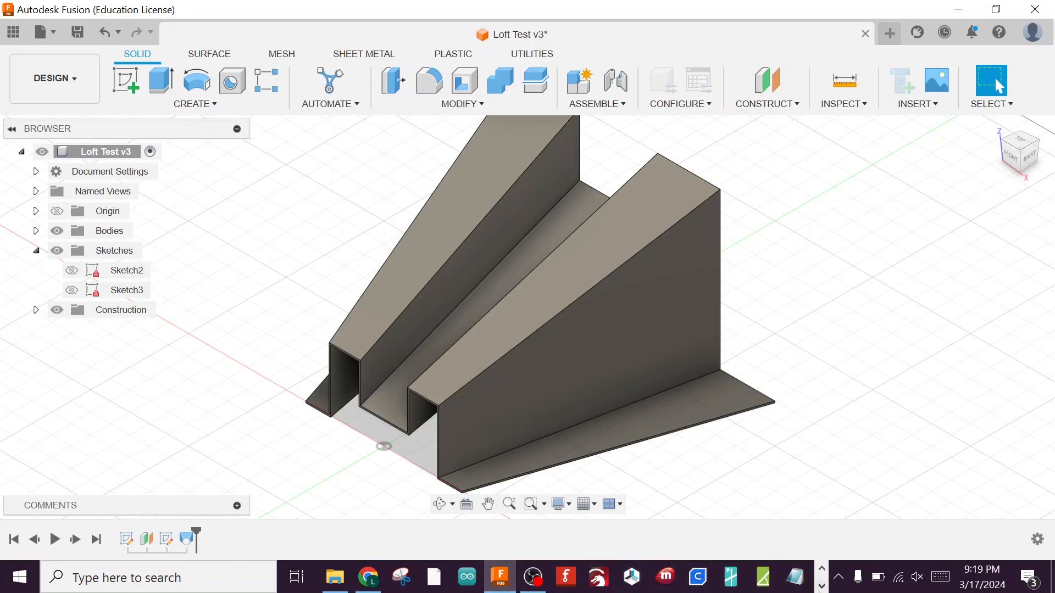
Switch to the Skill 10 - Loft Practice drawing in Acrobat, examine the corner radii in both views, and return to Fusion
click(822, 586)
click(627, 578)
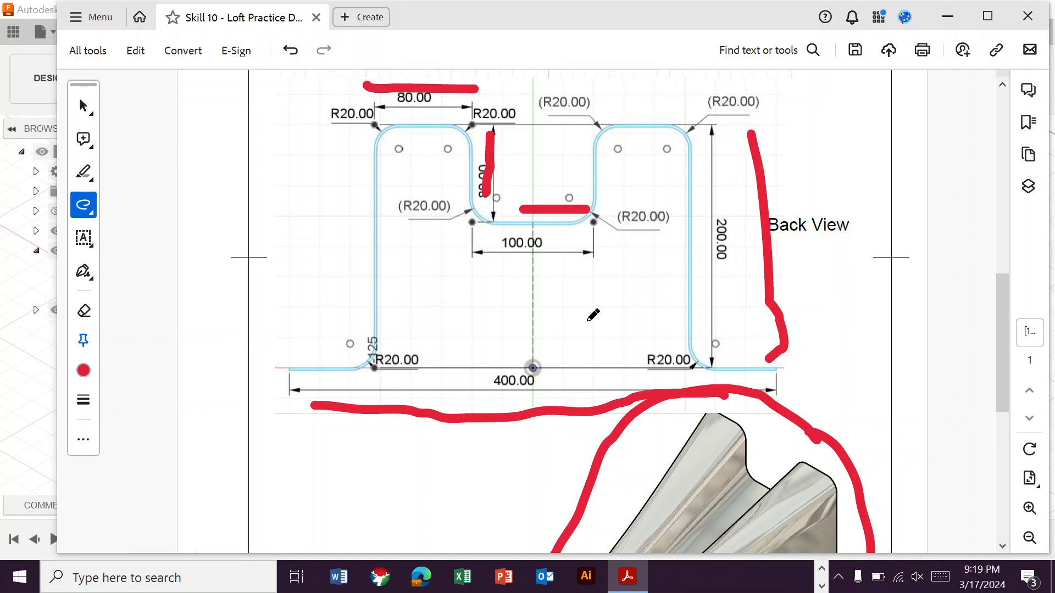
scroll(593, 315, up, 5)
scroll(423, 270, up, 1)
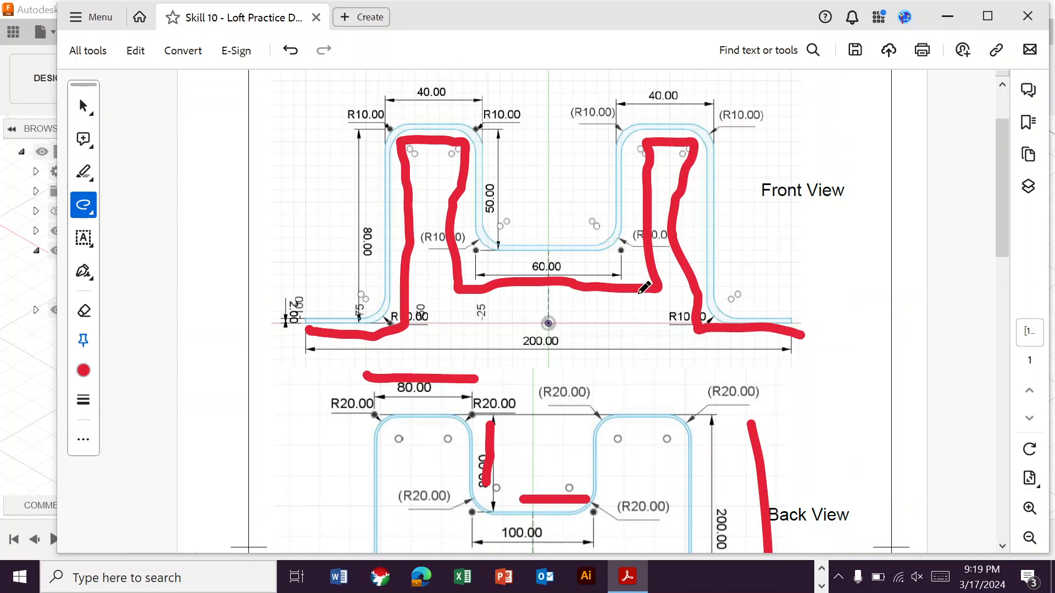
click(822, 570)
click(500, 577)
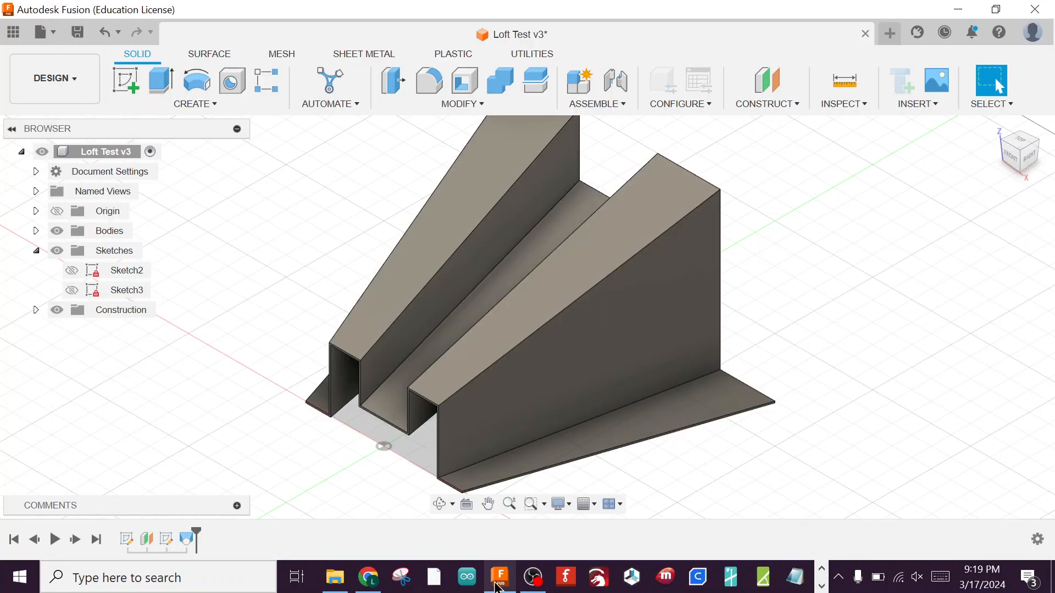
Hide the construction geometry and the lofted body, and show the front profile sketch, Sketch2
scroll(343, 395, up, 3)
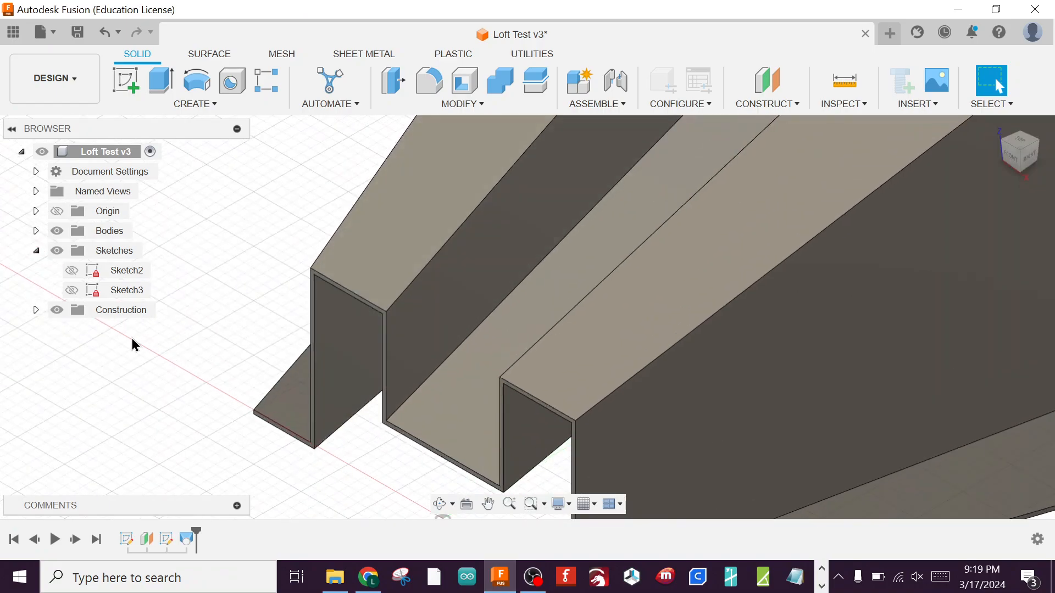
click(53, 250)
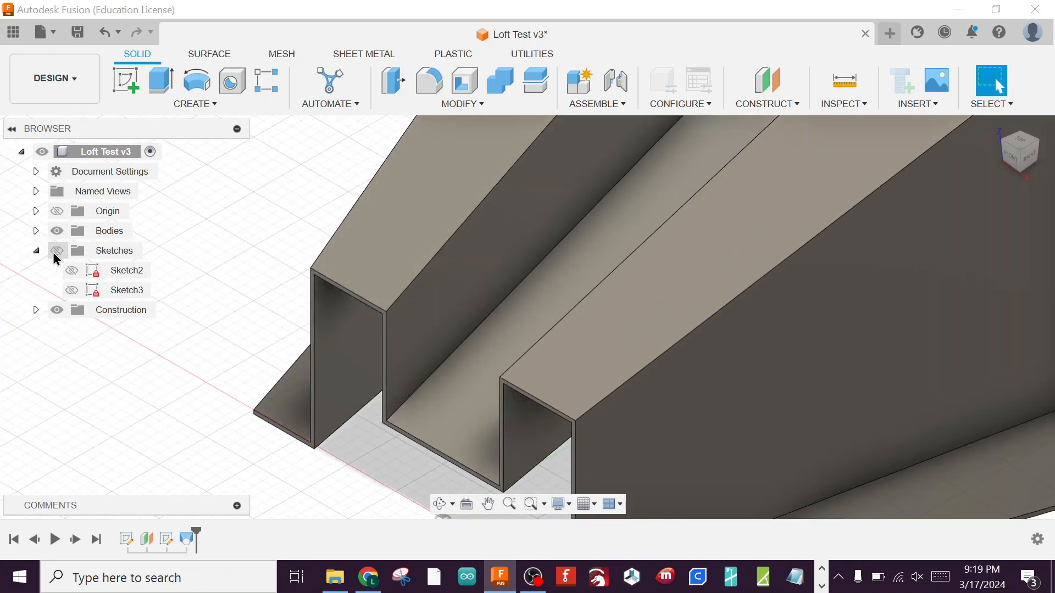
click(71, 269)
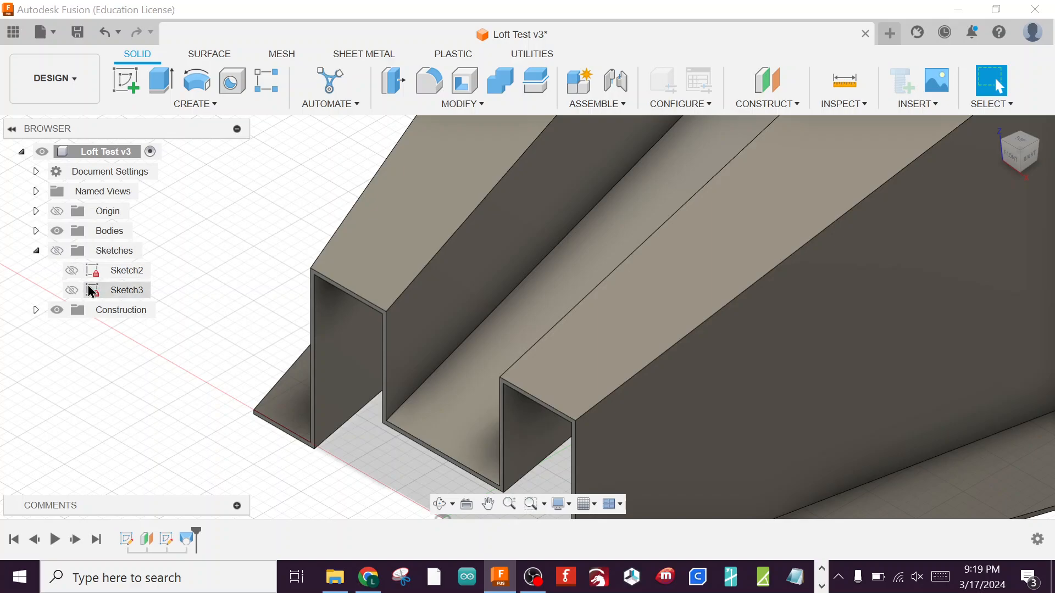
click(58, 310)
click(57, 308)
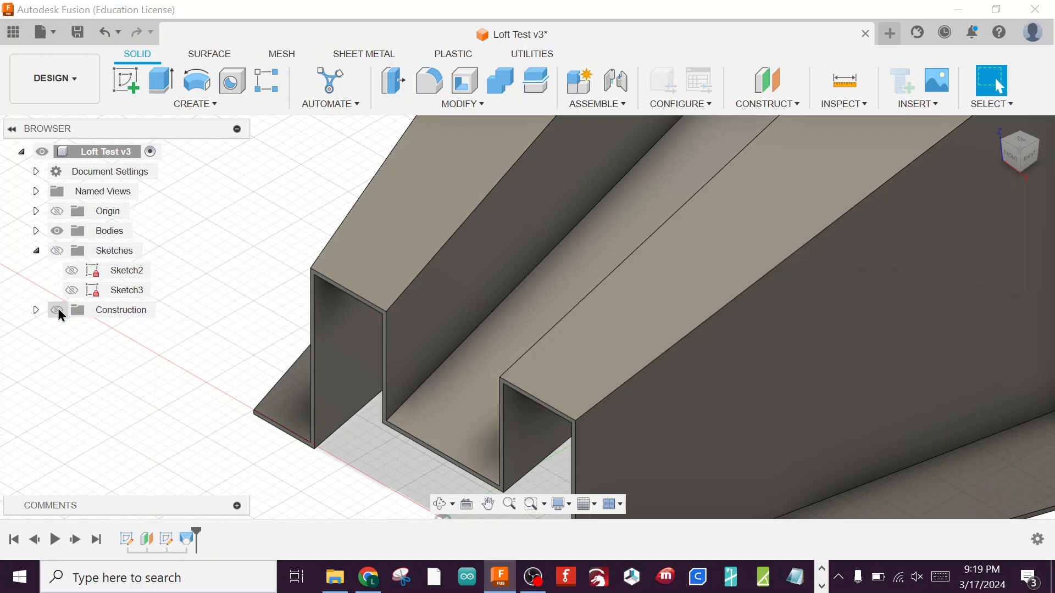
click(58, 230)
click(62, 254)
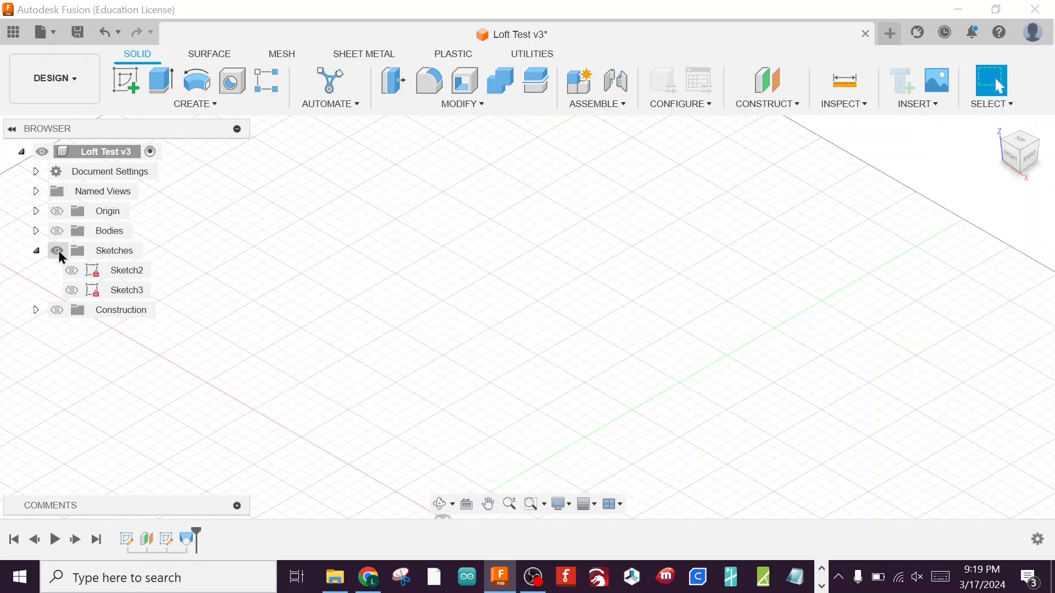
click(71, 270)
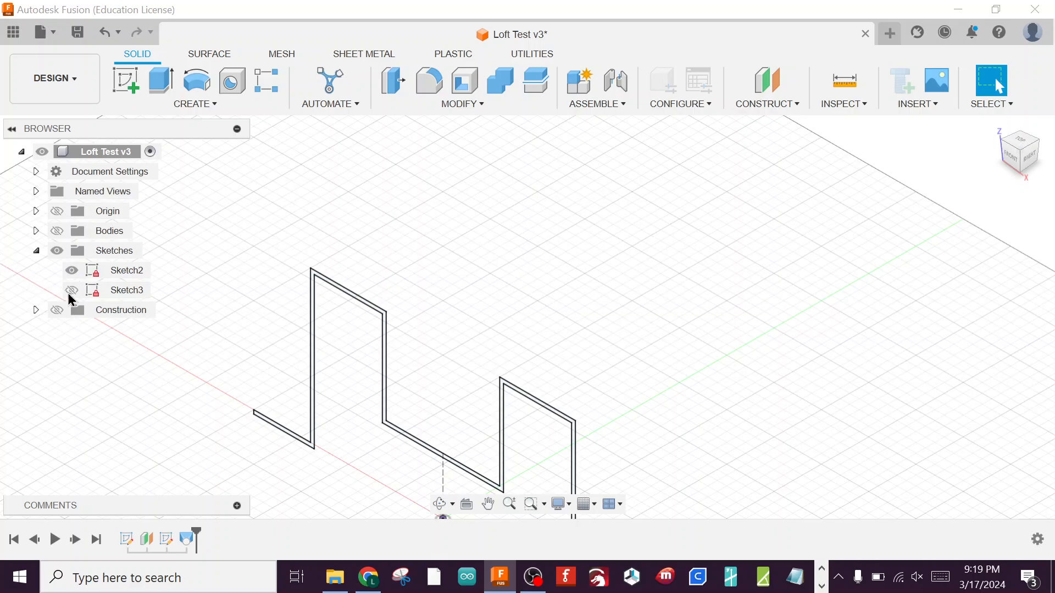
Edit the front profile sketch, Sketch2, and round the inner and outer lines of its lower-left bend with 10 mm fillets
scroll(315, 391, down, 2)
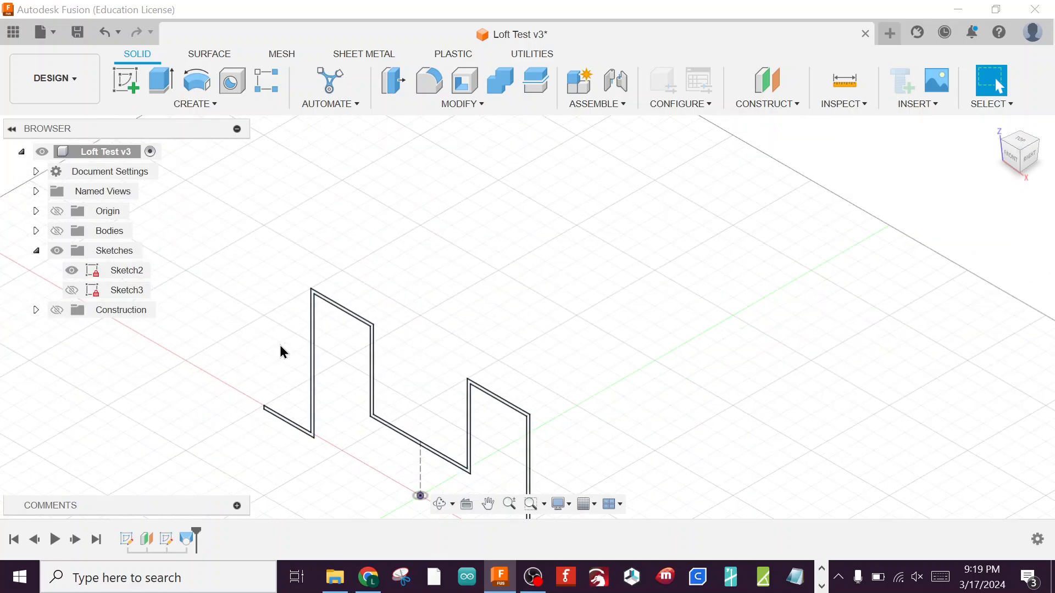
double_click(135, 272)
scroll(530, 332, up, 10)
middle_drag(520, 322, 544, 409)
scroll(544, 409, up, 1)
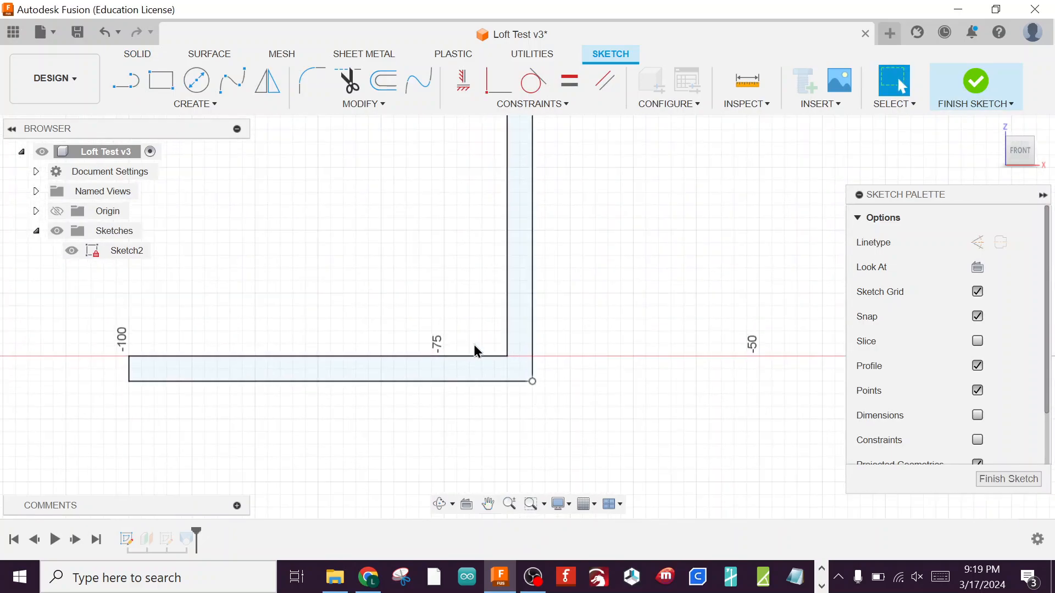
click(312, 81)
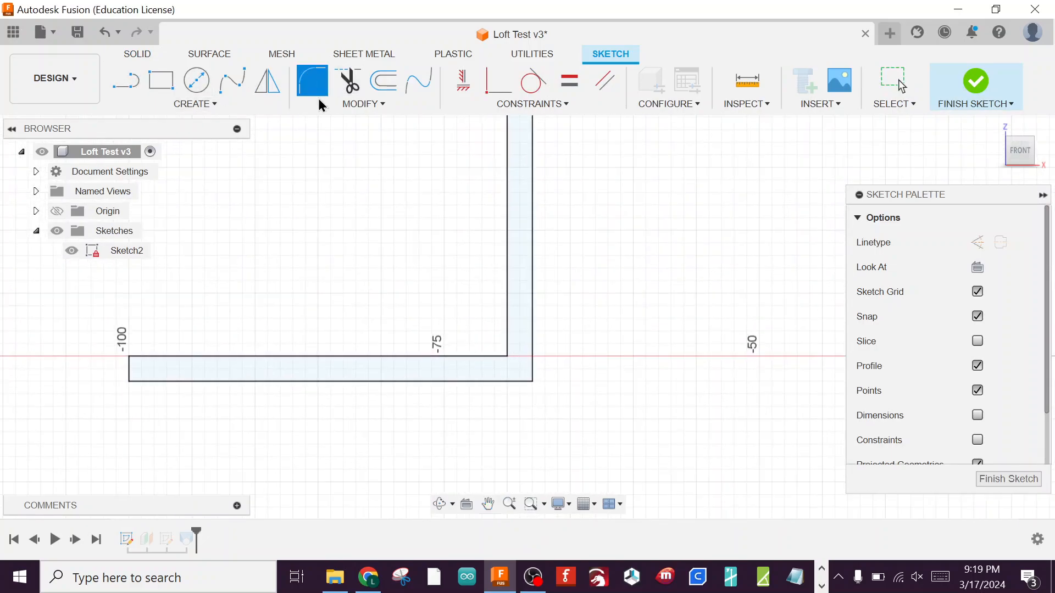
click(509, 361)
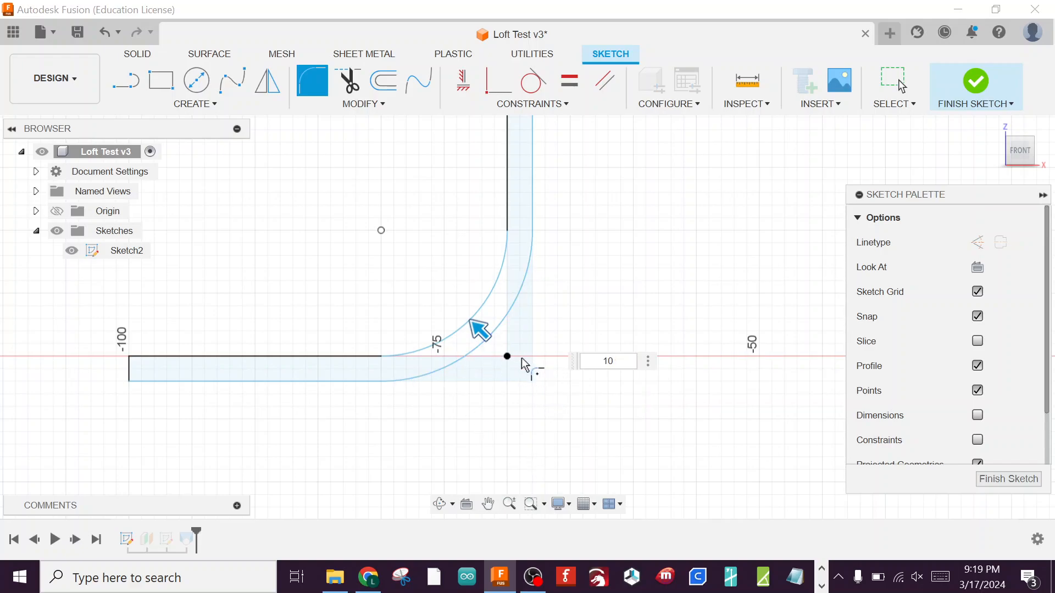
Add 10 mm fillets to both upper corners of the left raised section's inner outline
scroll(501, 303, down, 2)
scroll(499, 299, down, 1)
scroll(549, 255, down, 3)
middle_drag(546, 238, 540, 453)
middle_drag(539, 342, 538, 349)
middle_drag(534, 191, 499, 404)
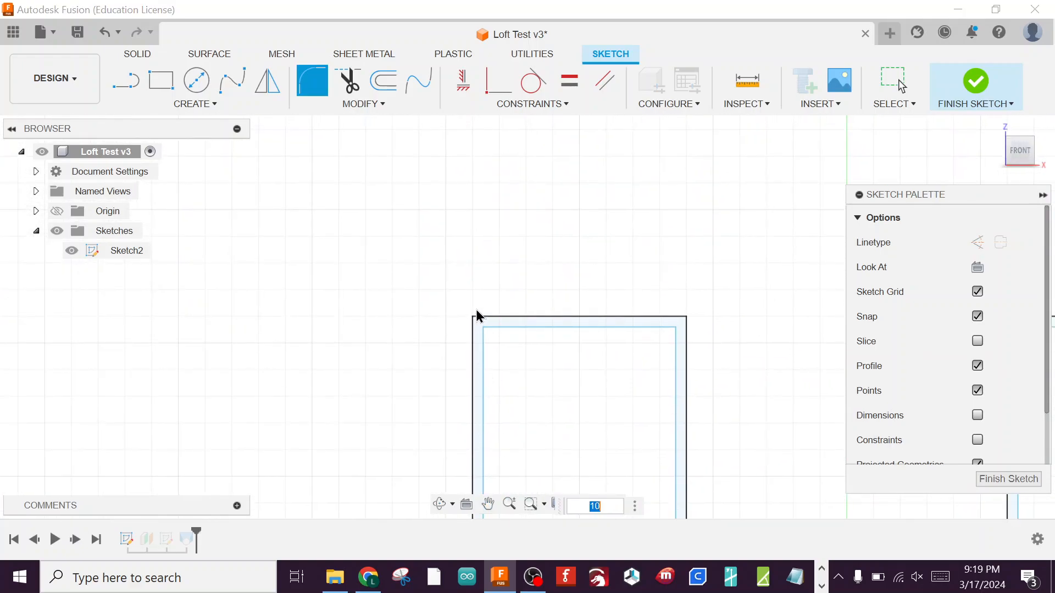
click(488, 332)
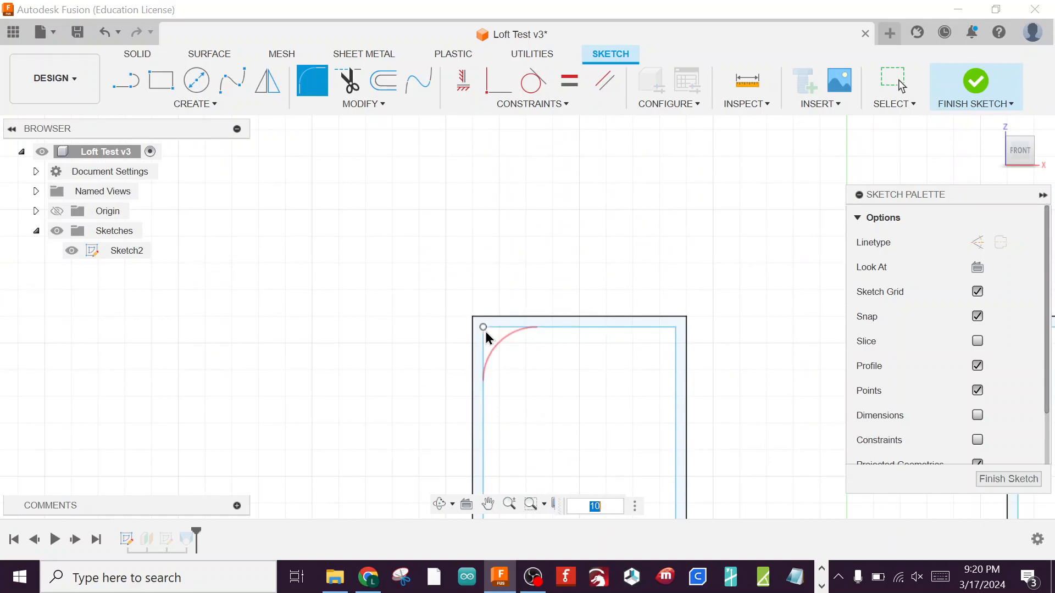
key(Return)
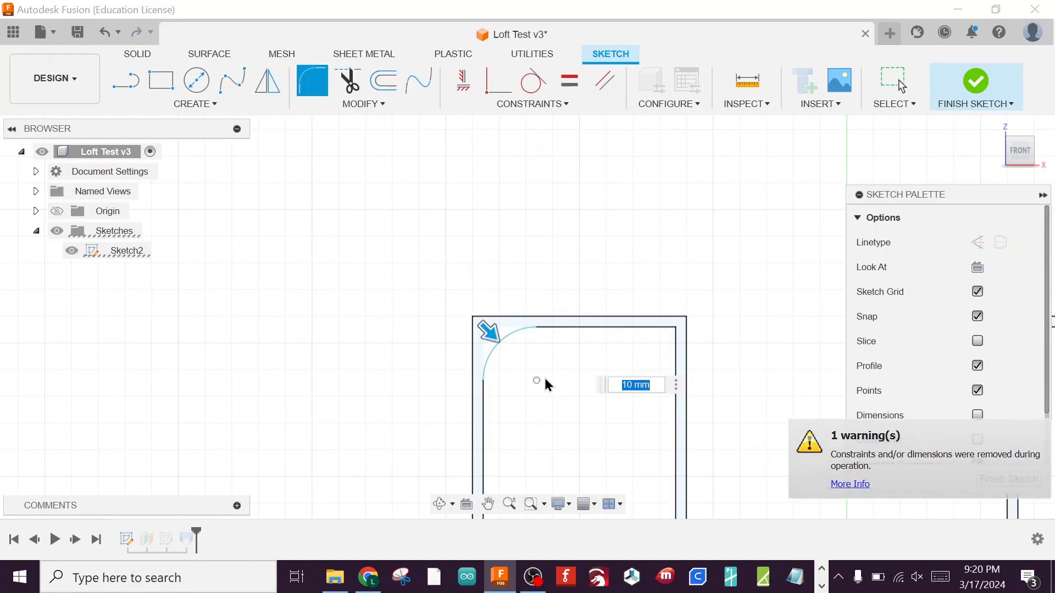
key(Escape)
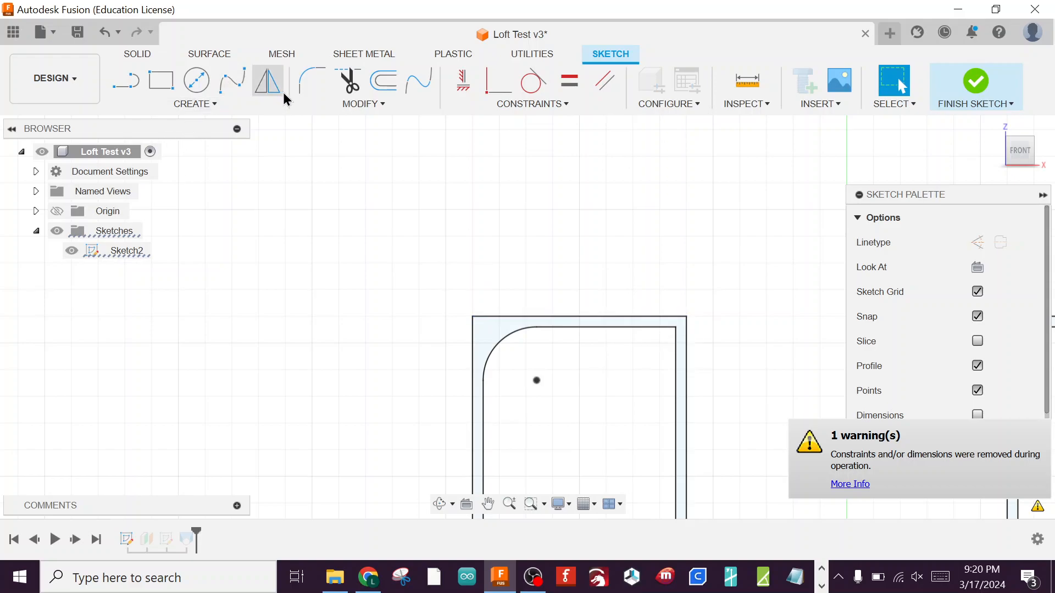
click(309, 82)
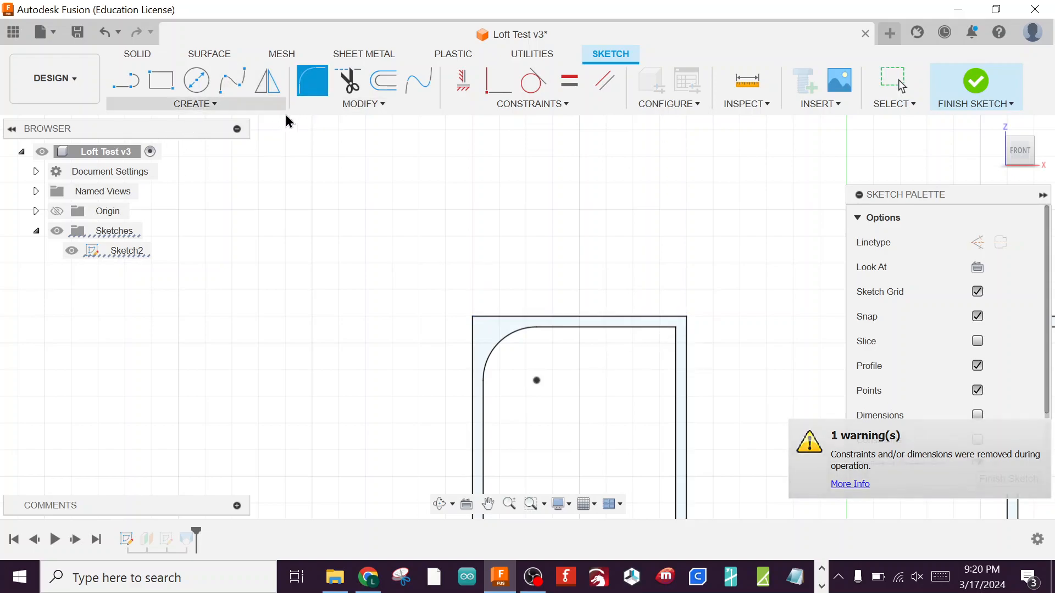
click(678, 327)
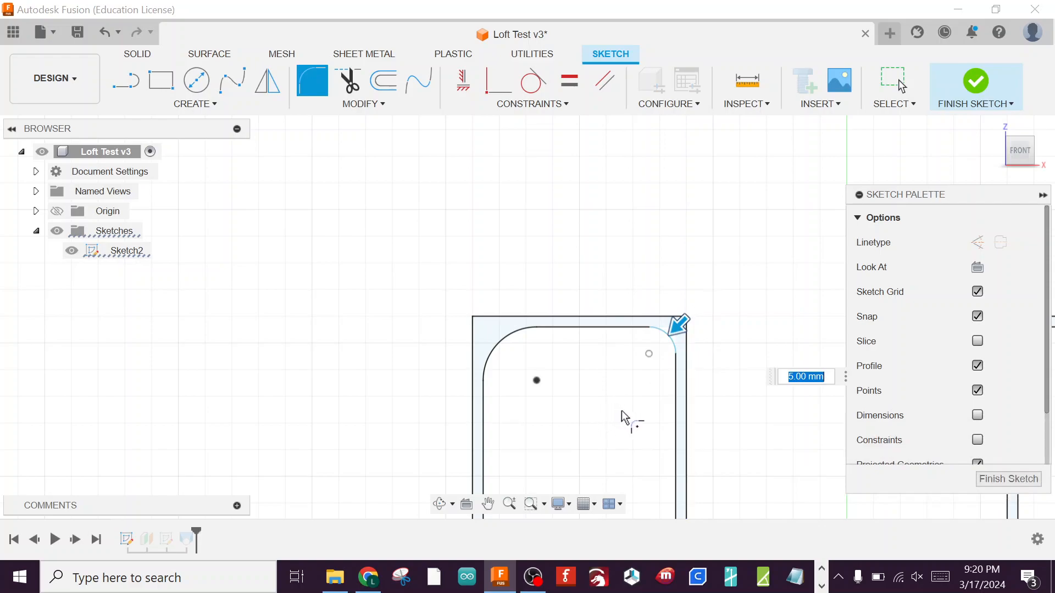
Add 10 mm fillets to both lower corners on the upper line of the central channel
middle_drag(635, 418, 543, 140)
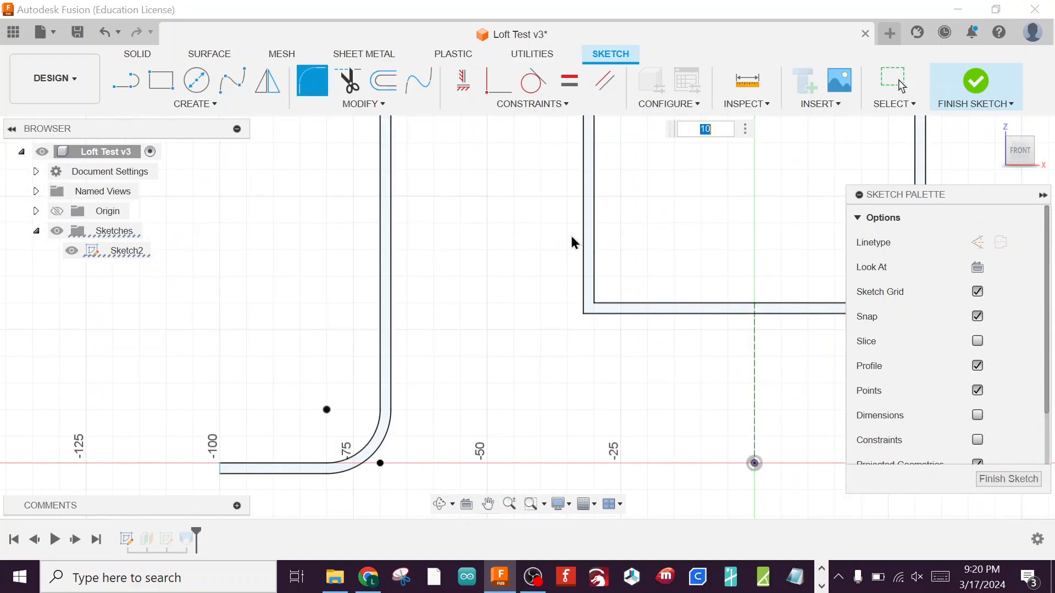
click(596, 302)
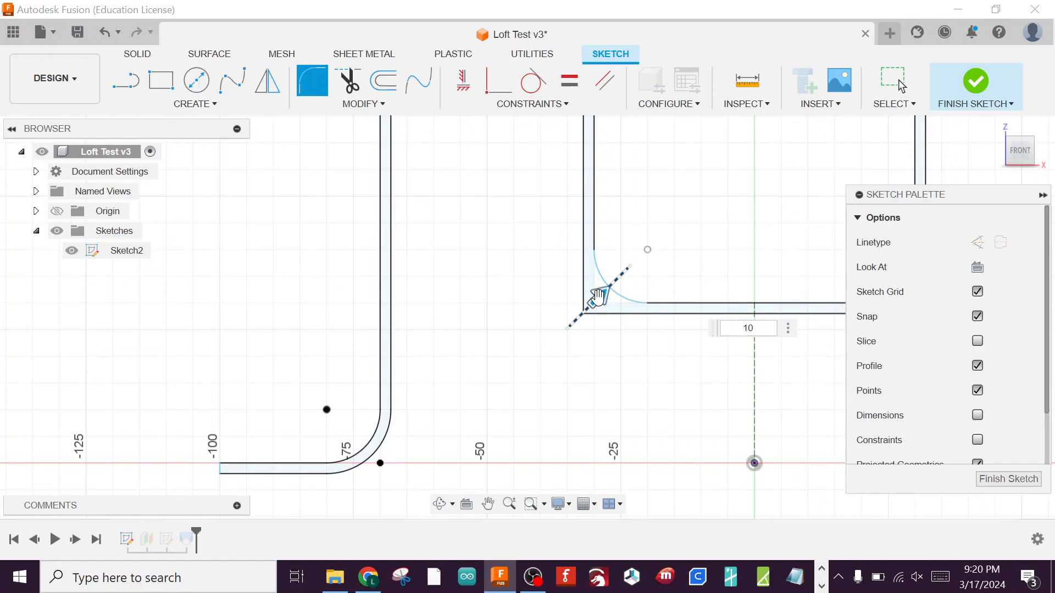
middle_drag(550, 388, 450, 407)
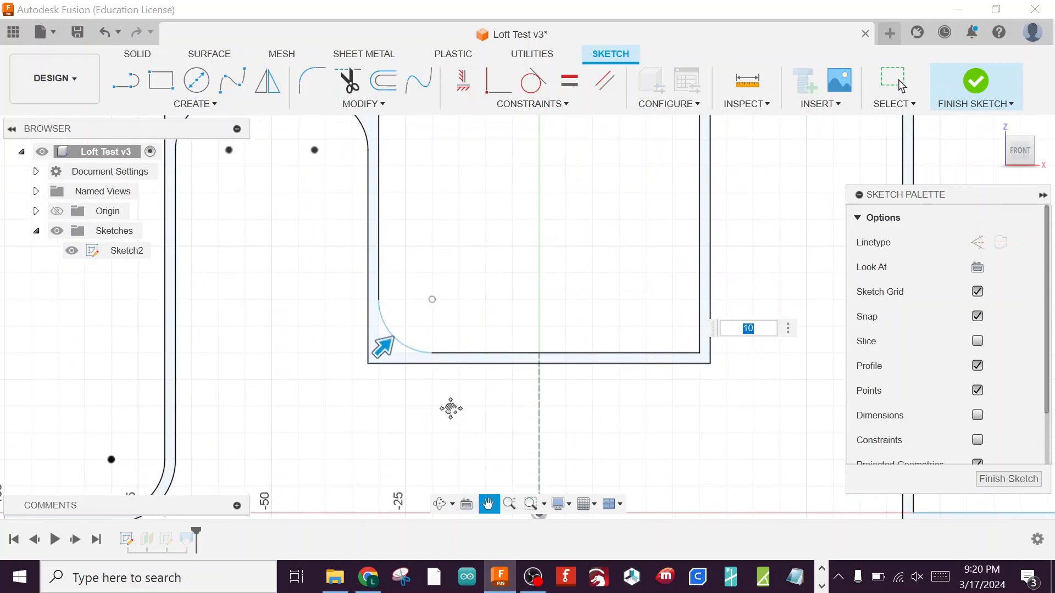
click(696, 356)
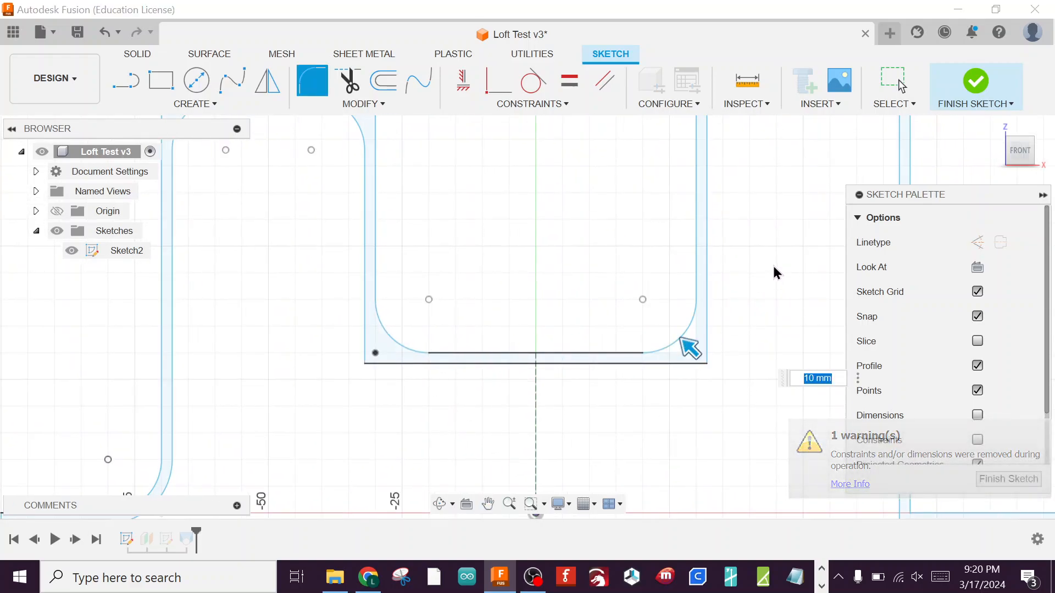
Fillet the right raised section's two inner upper corners and the inner corner at its base flange with a 10 mm radius
middle_drag(740, 284, 714, 416)
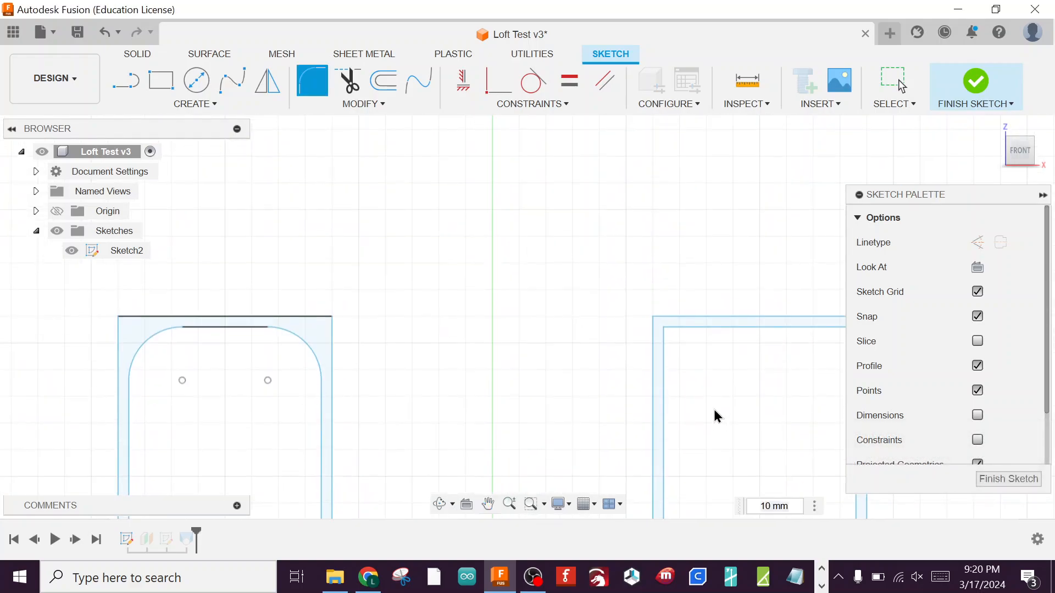
click(665, 329)
scroll(751, 398, down, 1)
middle_drag(751, 398, 559, 344)
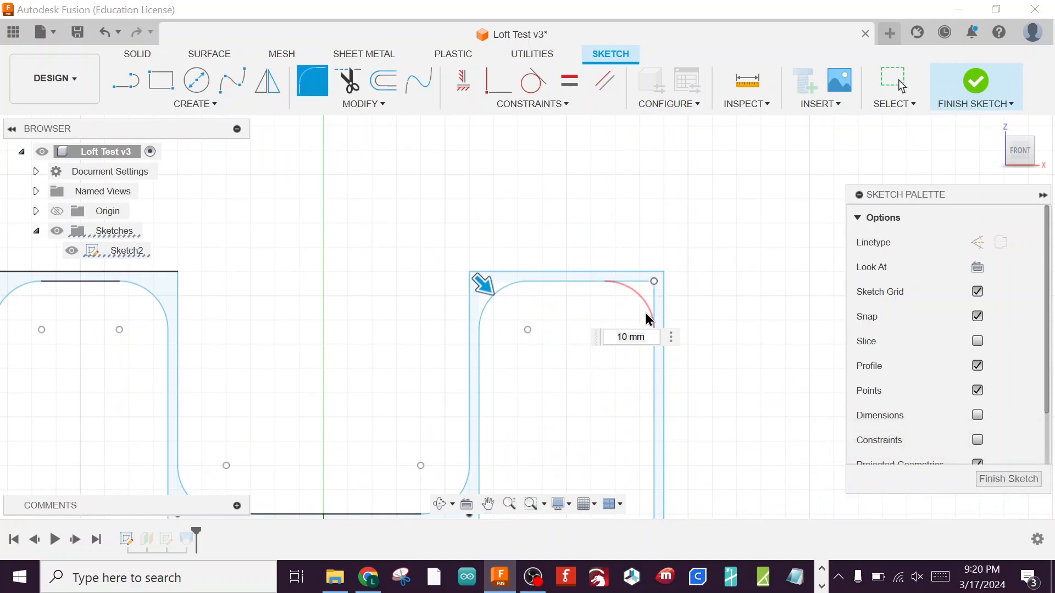
key(Return)
mouse_move(587, 350)
middle_down()
mouse_move(556, 235)
mouse_move(565, 212)
mouse_move(567, 225)
middle_up()
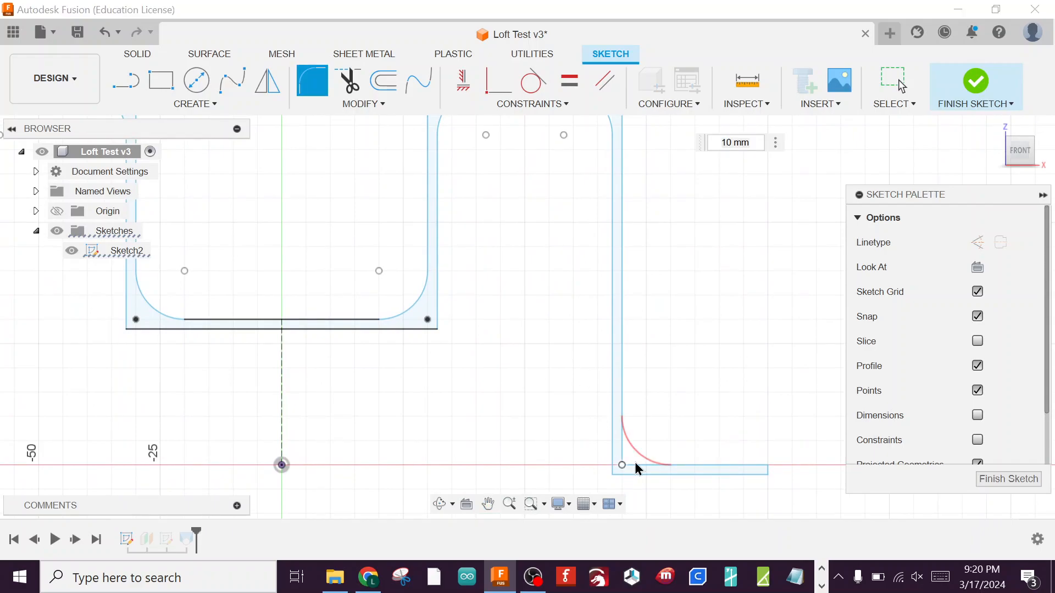
click(633, 467)
Fillet the outer upper corners of the left raised section and the outer lower corners of the central channel at 10 mm
middle_drag(276, 430, 693, 418)
middle_drag(417, 428, 426, 558)
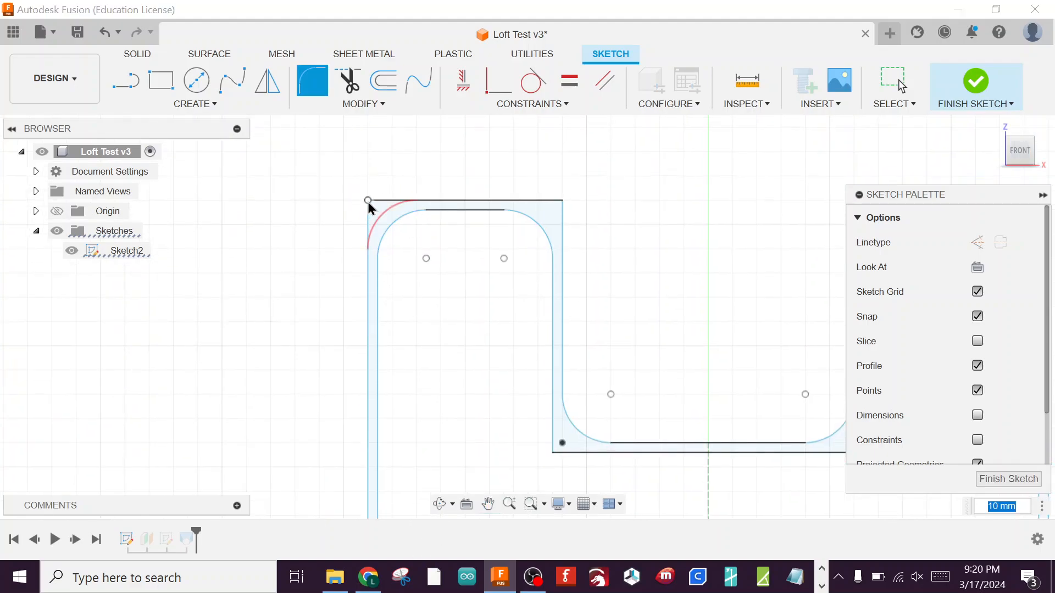
click(562, 201)
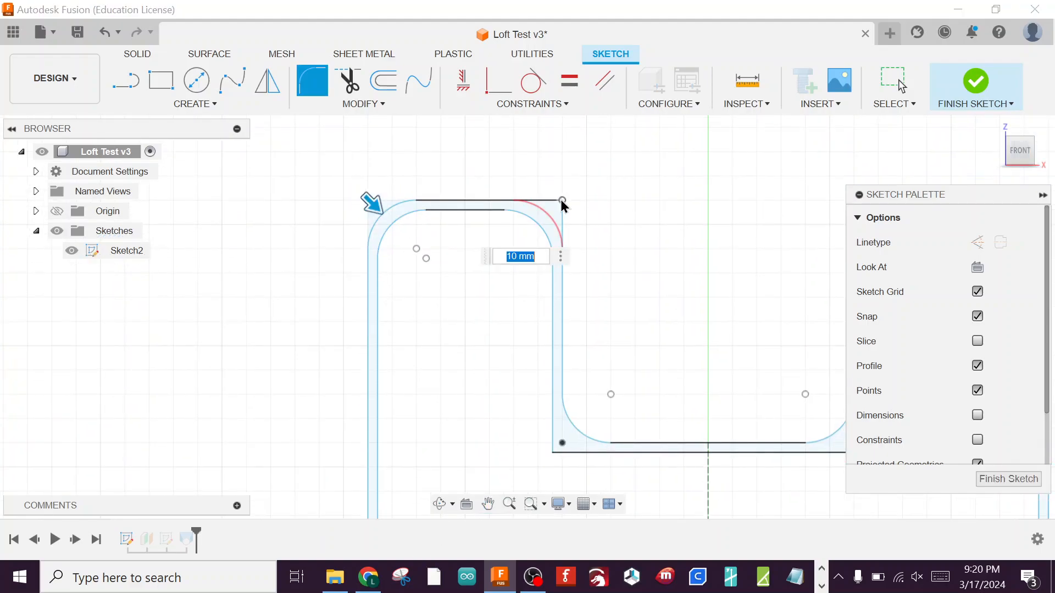
click(553, 464)
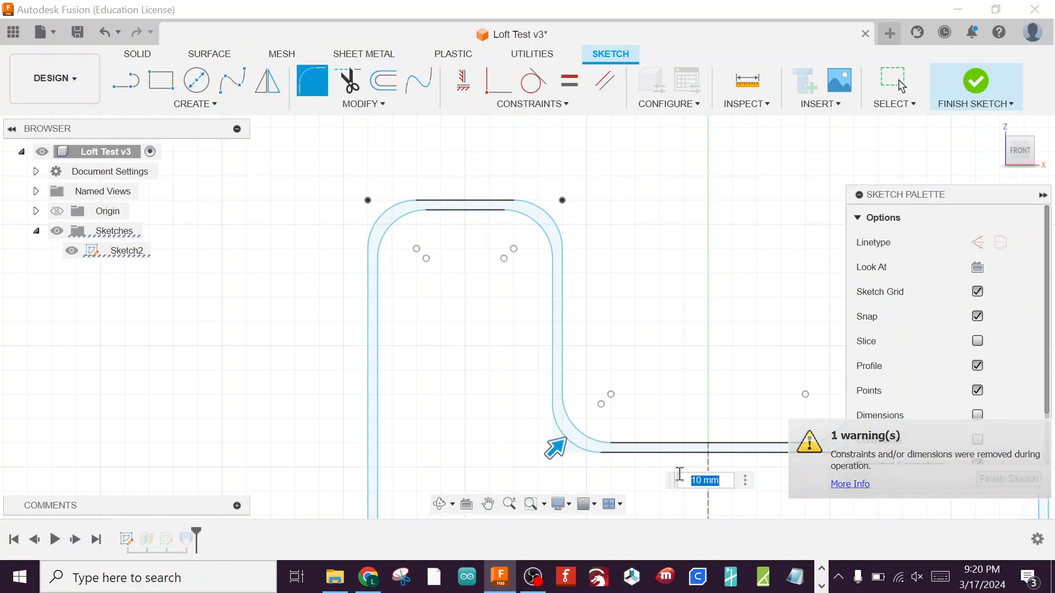
mouse_move(619, 468)
middle_down()
mouse_move(383, 408)
mouse_move(356, 411)
middle_up()
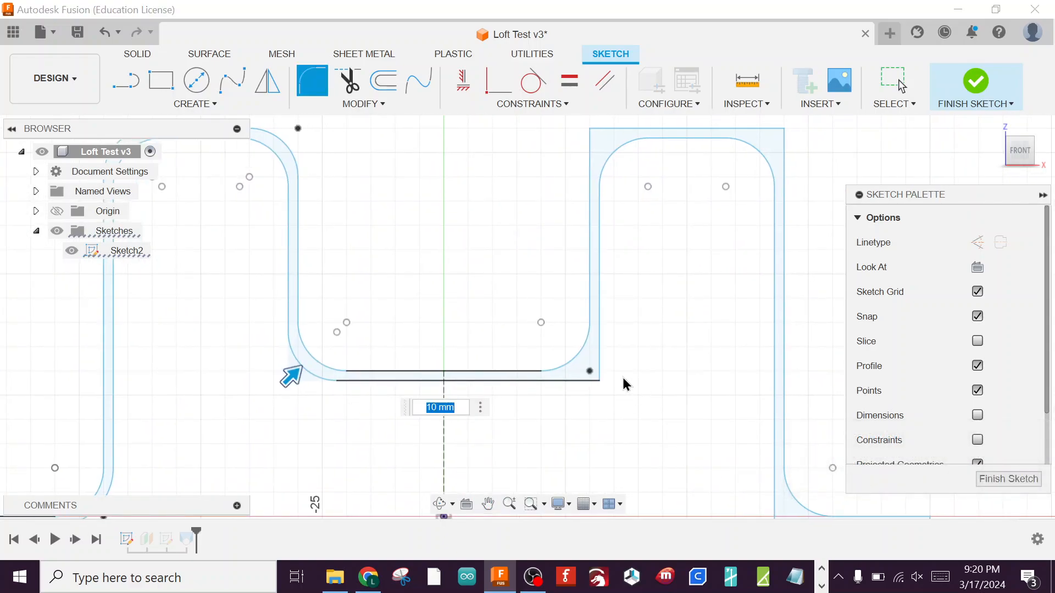
click(605, 381)
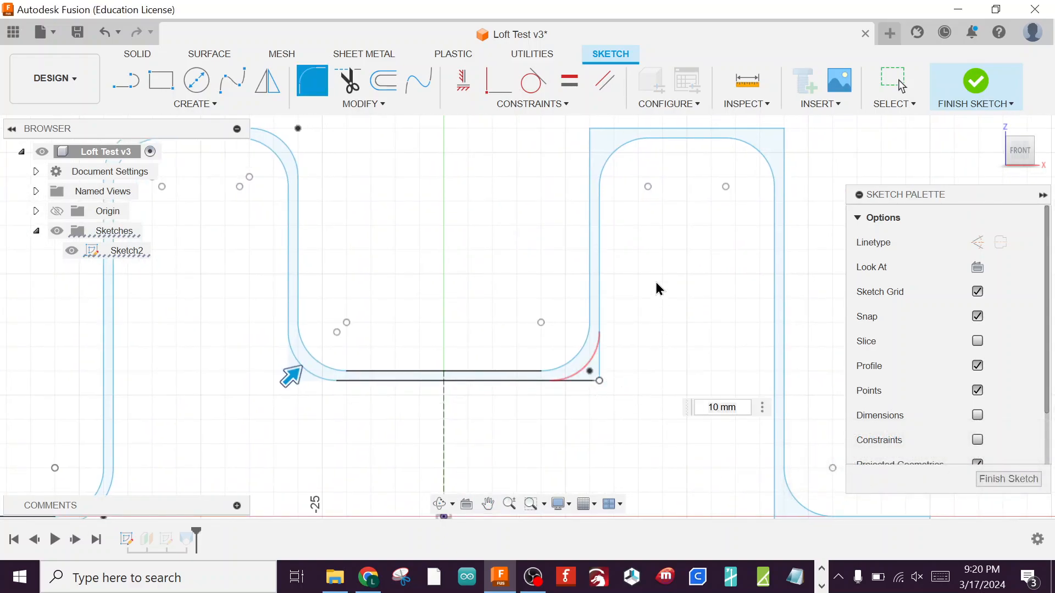
Fillet the right raised section's outer upper corners and outer base-flange corner at 10 mm, and finish the sketch
middle_drag(639, 244, 633, 317)
click(584, 201)
click(779, 202)
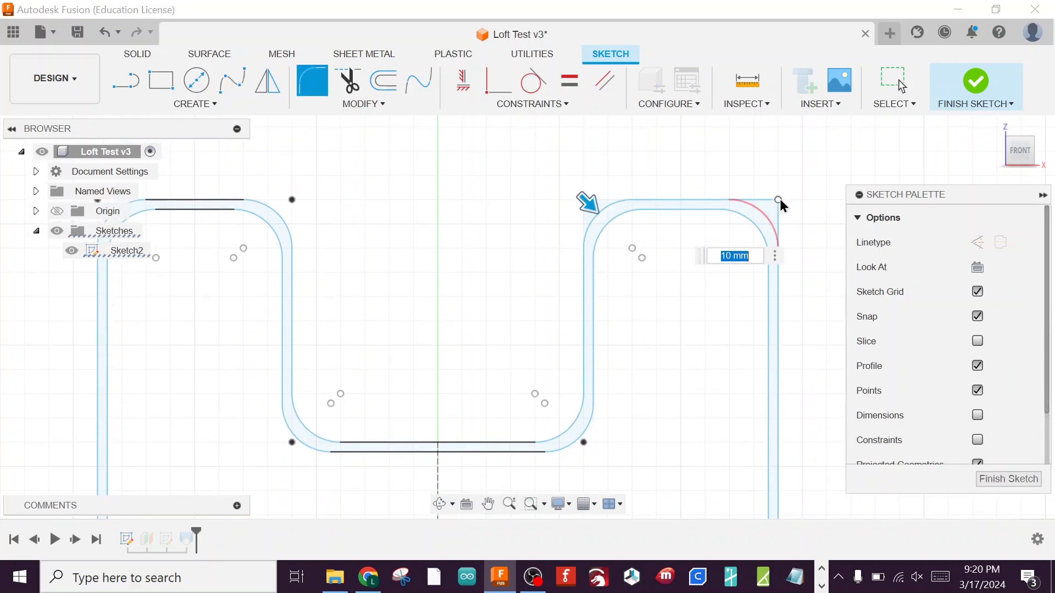
middle_drag(662, 327, 557, 133)
scroll(557, 133, down, 1)
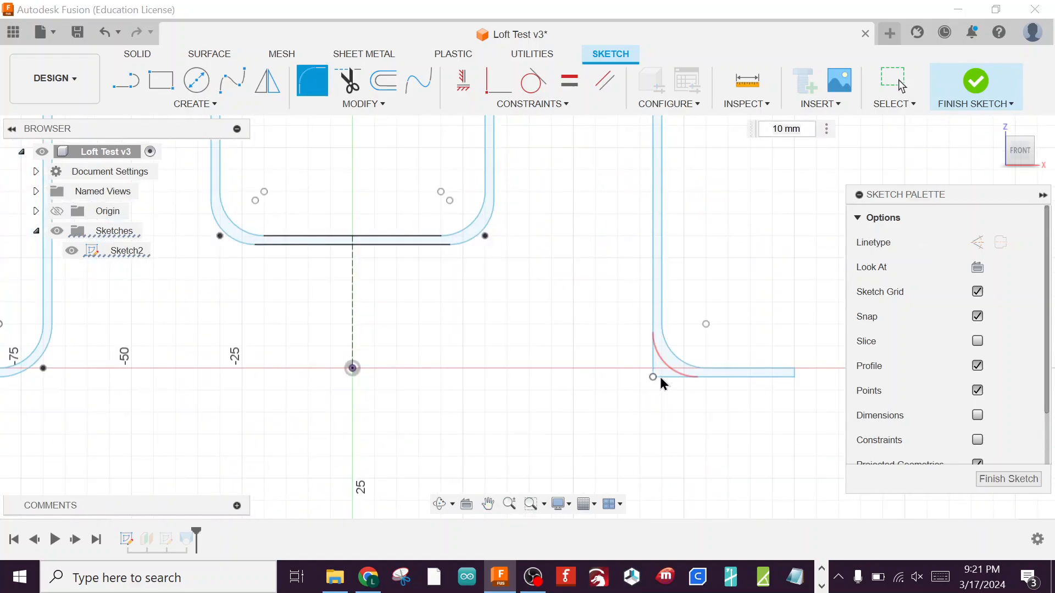
click(664, 394)
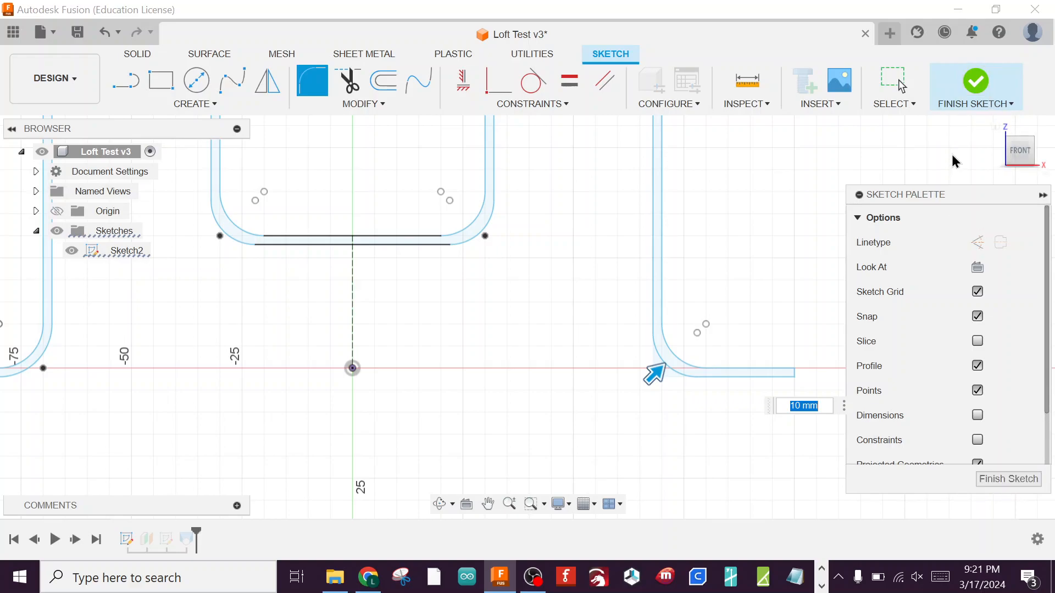
key(Return)
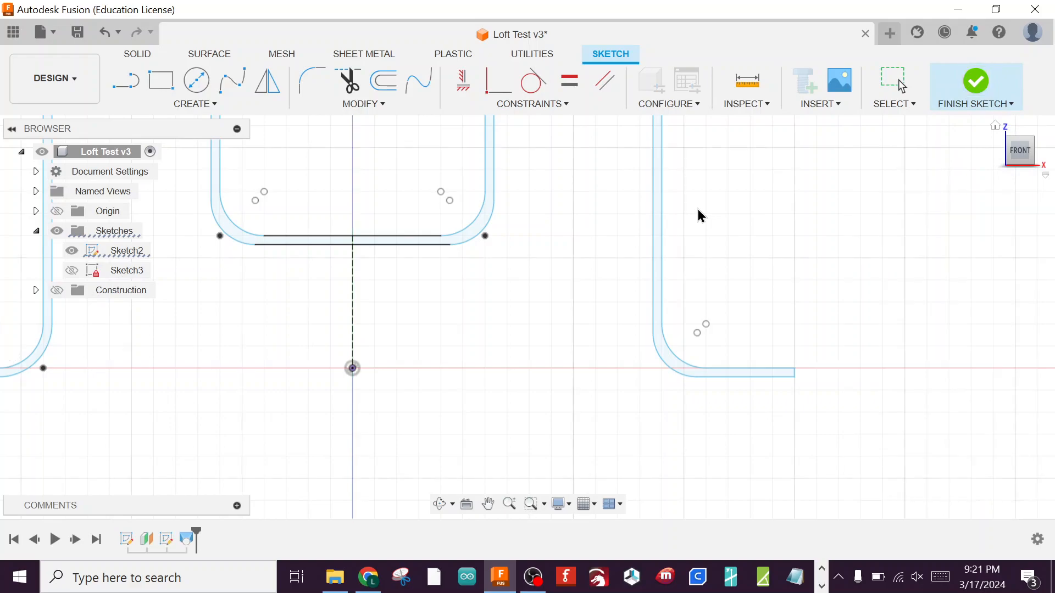
Show Sketch3 and the lofted body, and examine how the rounded front profile blends into the back profile
click(1008, 132)
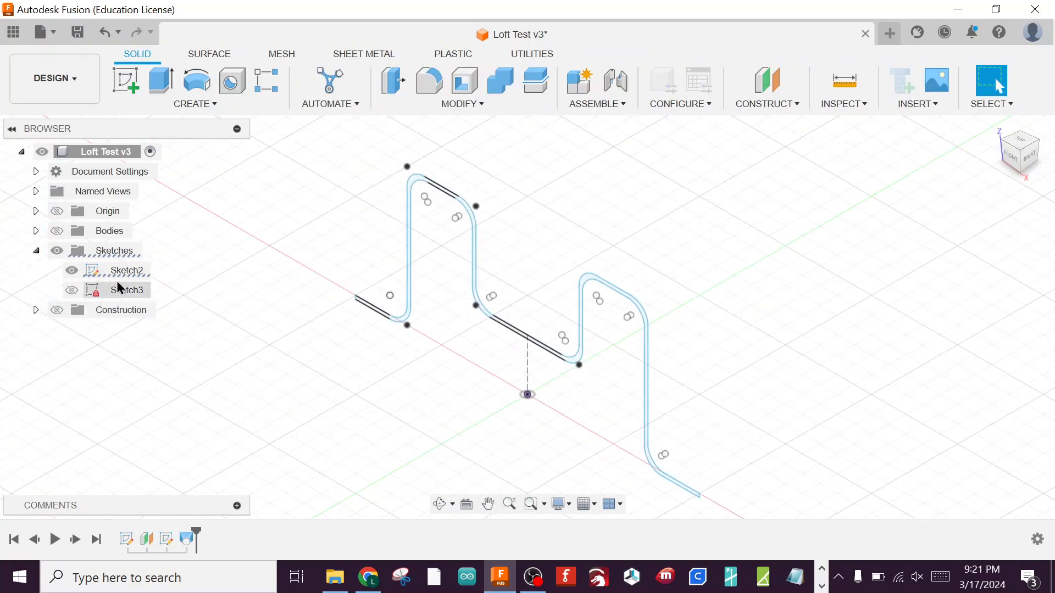
click(72, 290)
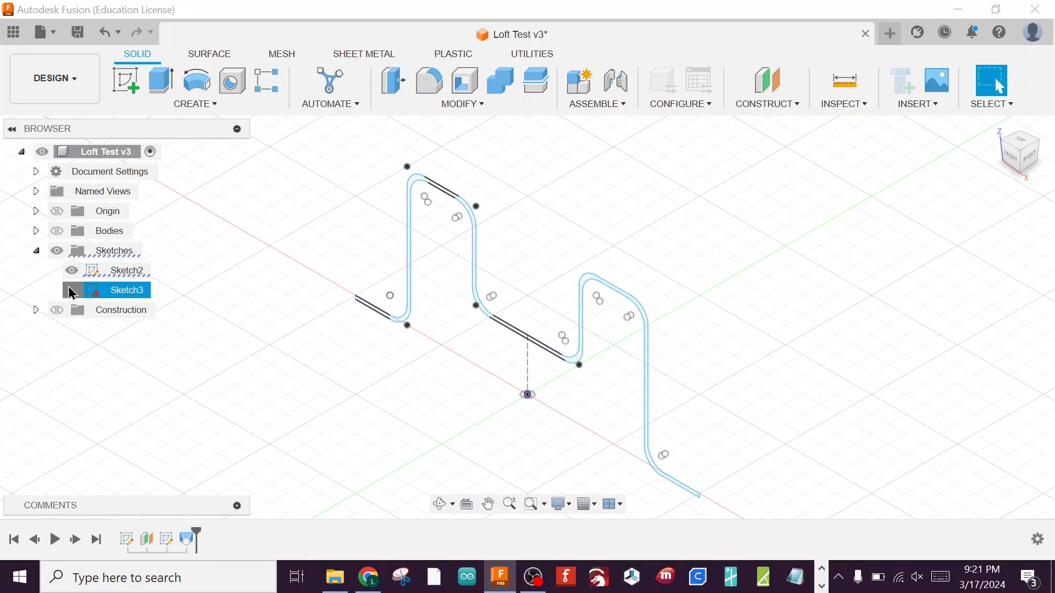
click(57, 230)
scroll(541, 361, down, 2)
scroll(542, 361, down, 5)
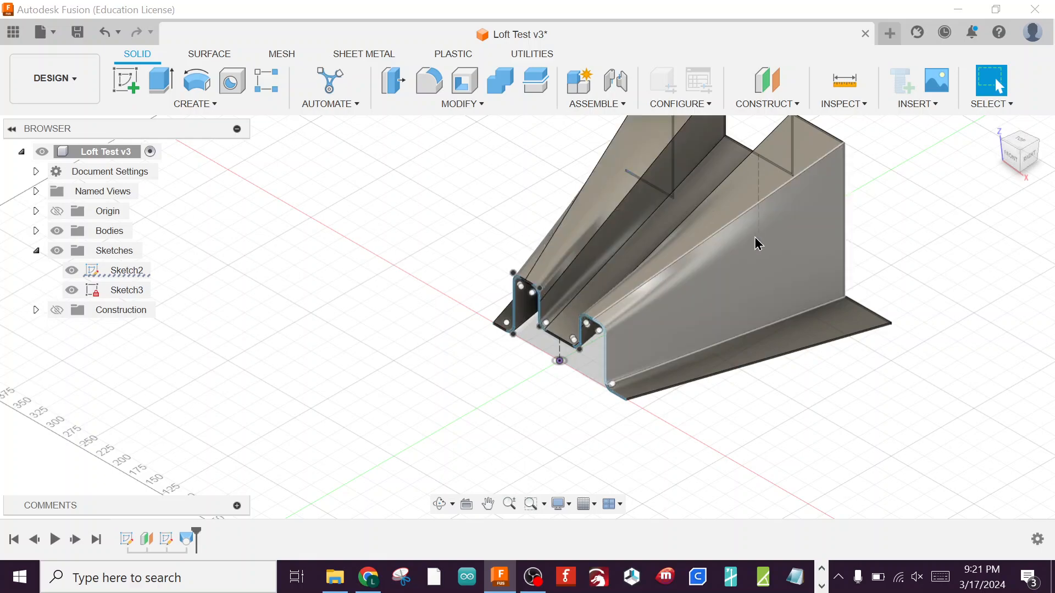
scroll(645, 341, down, 3)
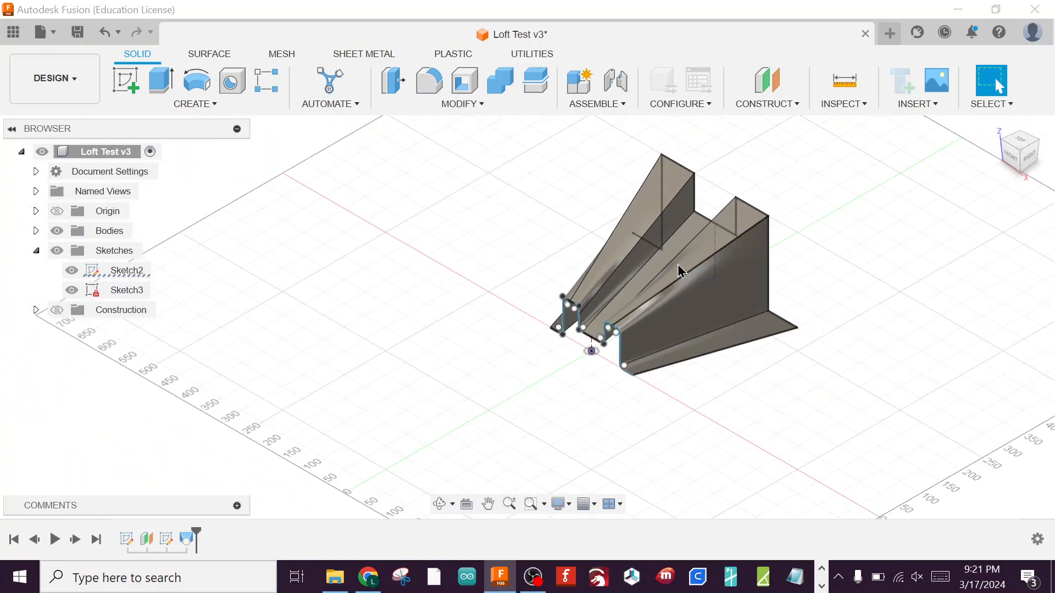
scroll(680, 275, up, 5)
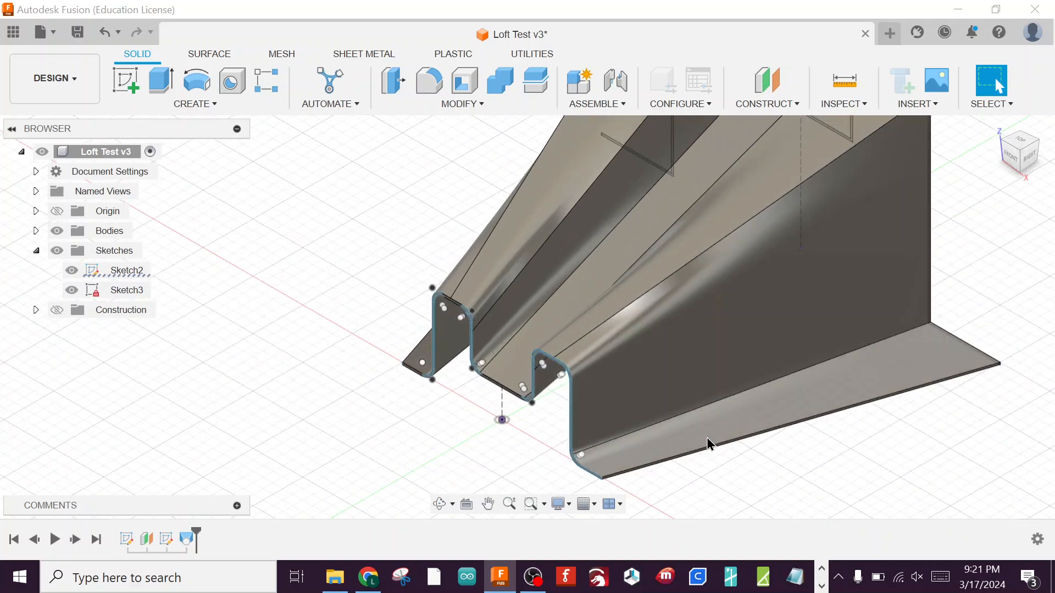
Hide Sketch2 and the lofted body, keep Sketch3 shown, and open the back profile sketch, Sketch3, for editing
click(68, 291)
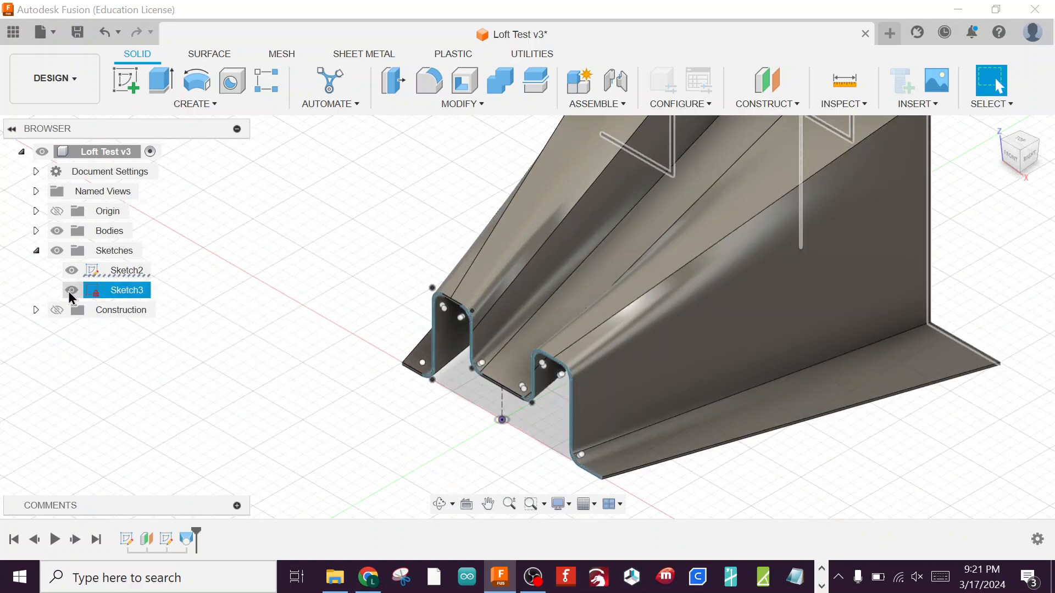
click(73, 274)
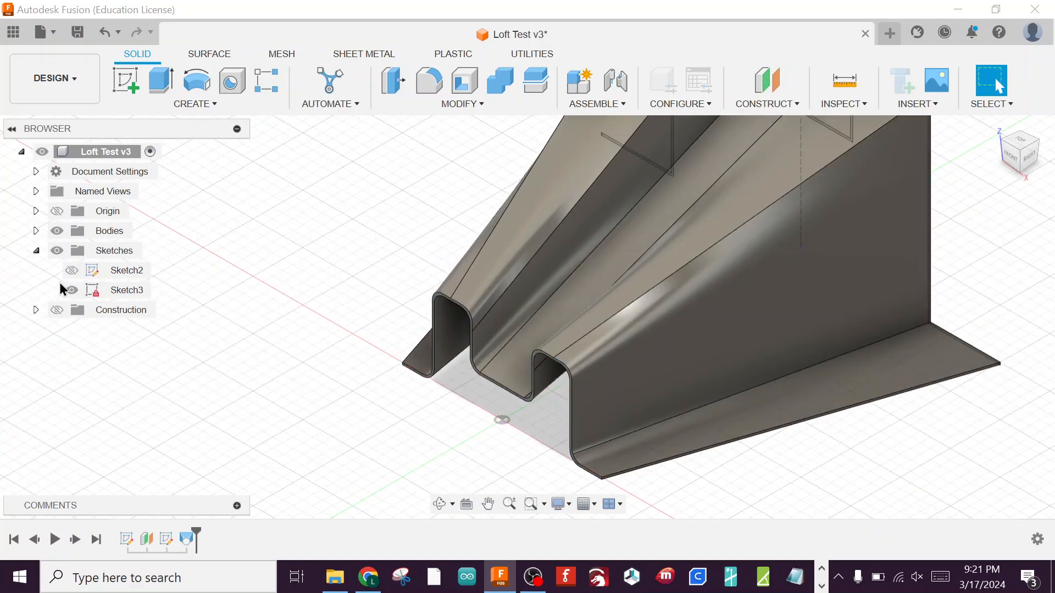
click(56, 231)
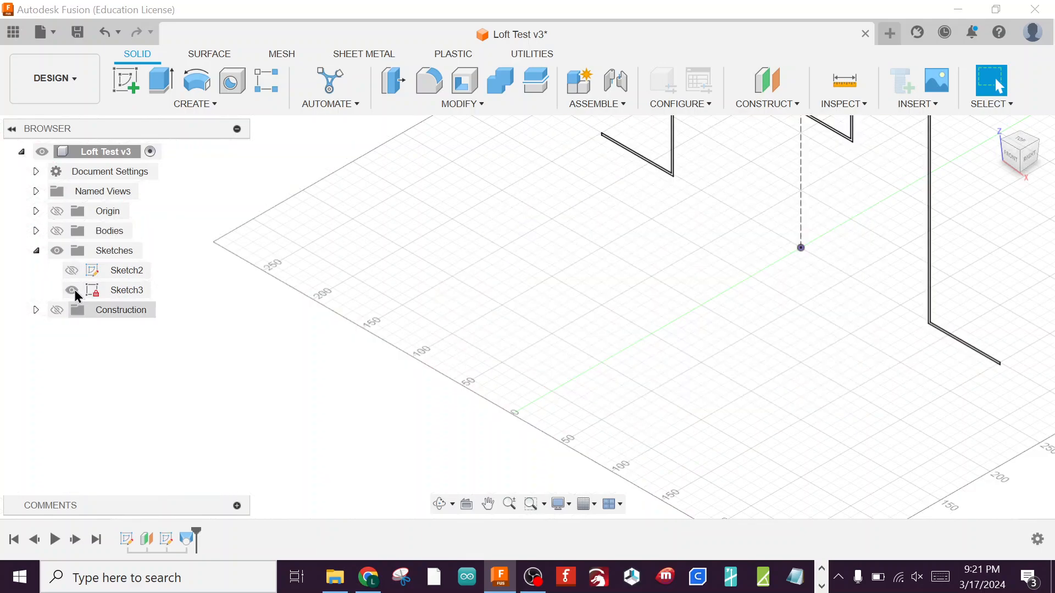
double_click(137, 290)
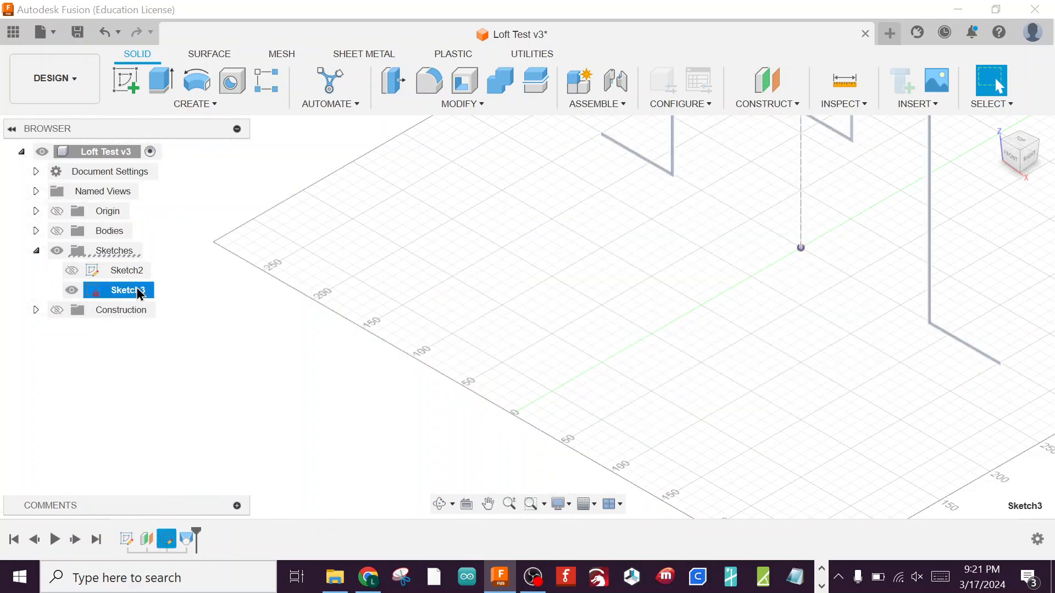
Fillet the inner and outer corners where the left base flange meets the back profile's left raised section at 20 mm
scroll(351, 421, up, 8)
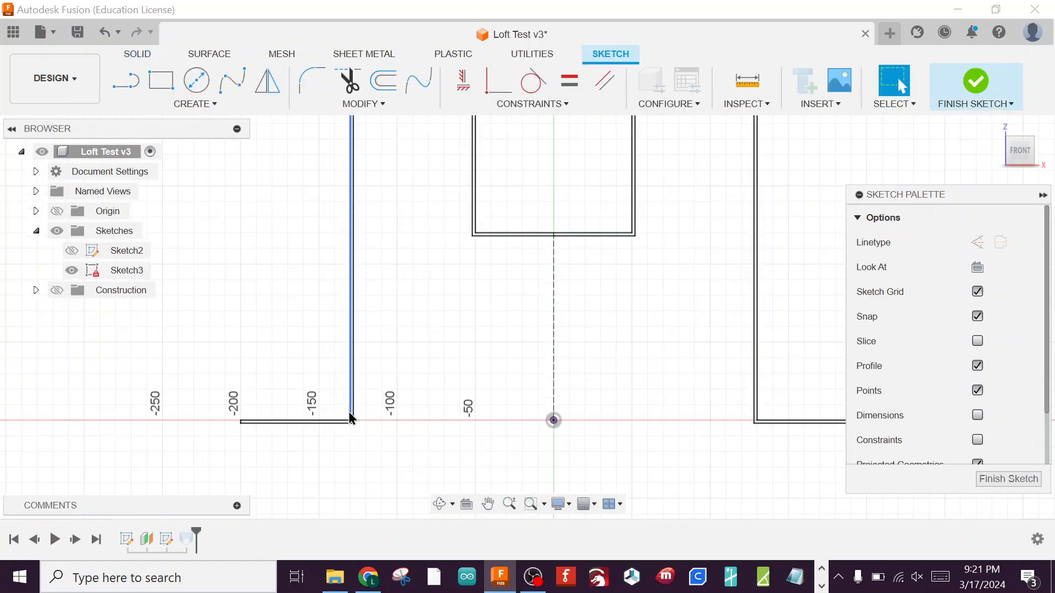
click(313, 78)
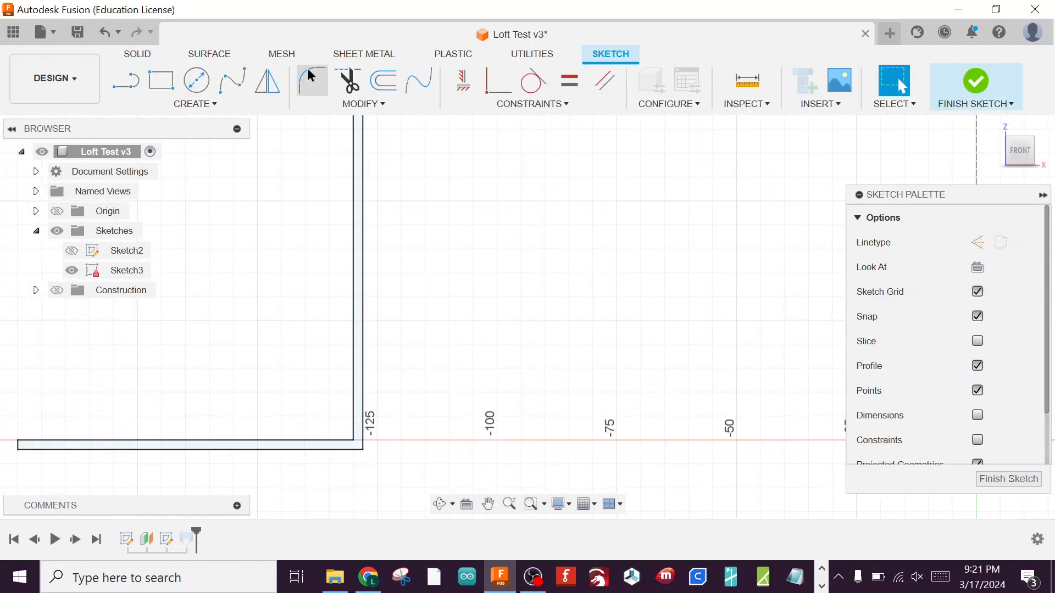
click(355, 441)
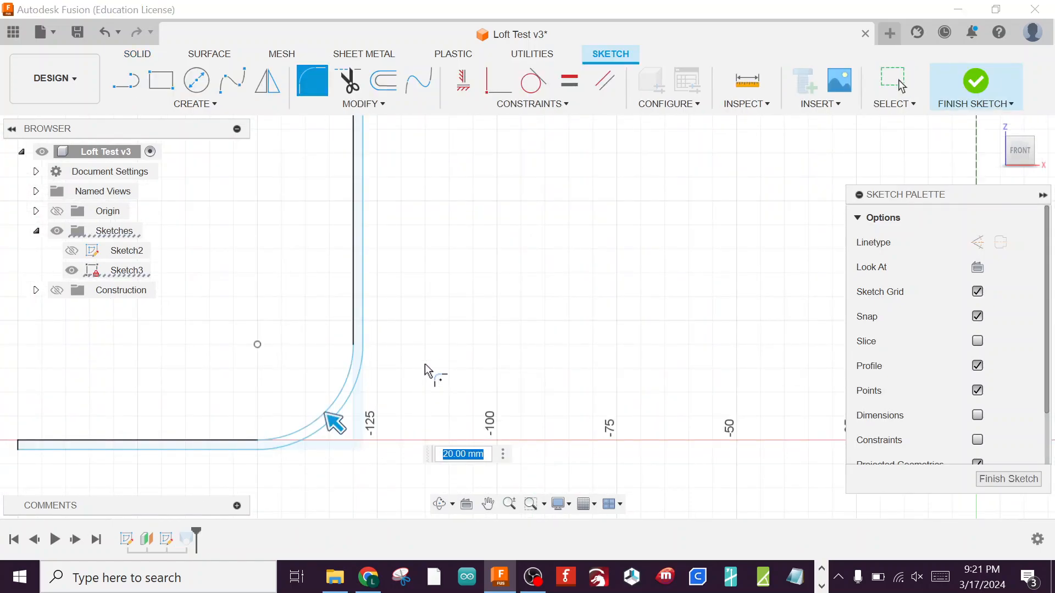
Fillet the inner and outer upper corners of the back profile's left raised section at 20 mm
scroll(419, 339, down, 6)
scroll(453, 218, down, 1)
middle_drag(453, 217, 467, 440)
scroll(420, 169, up, 1)
scroll(417, 158, up, 3)
scroll(401, 148, up, 5)
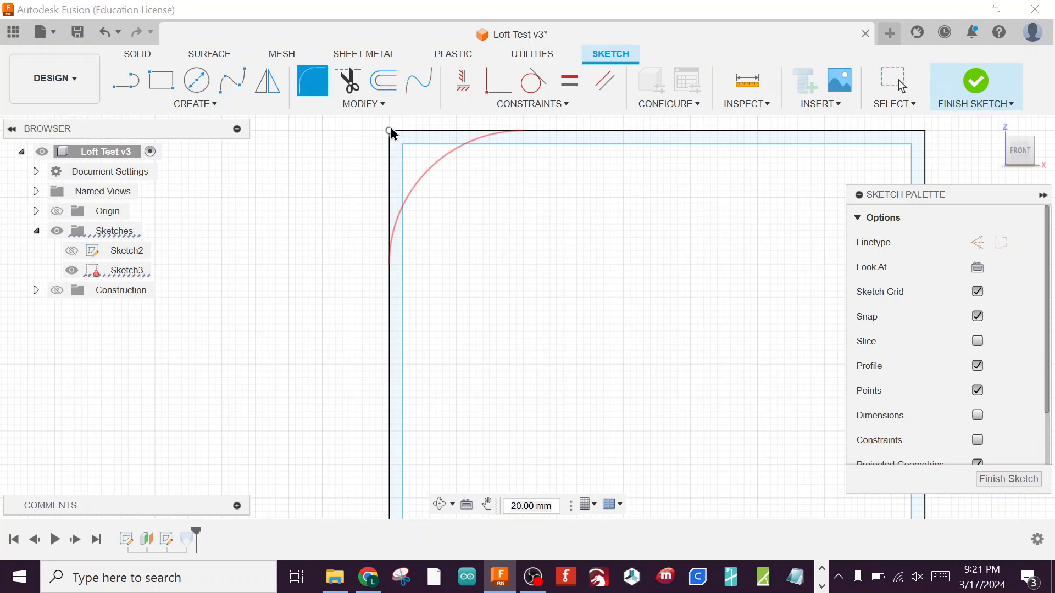
click(390, 130)
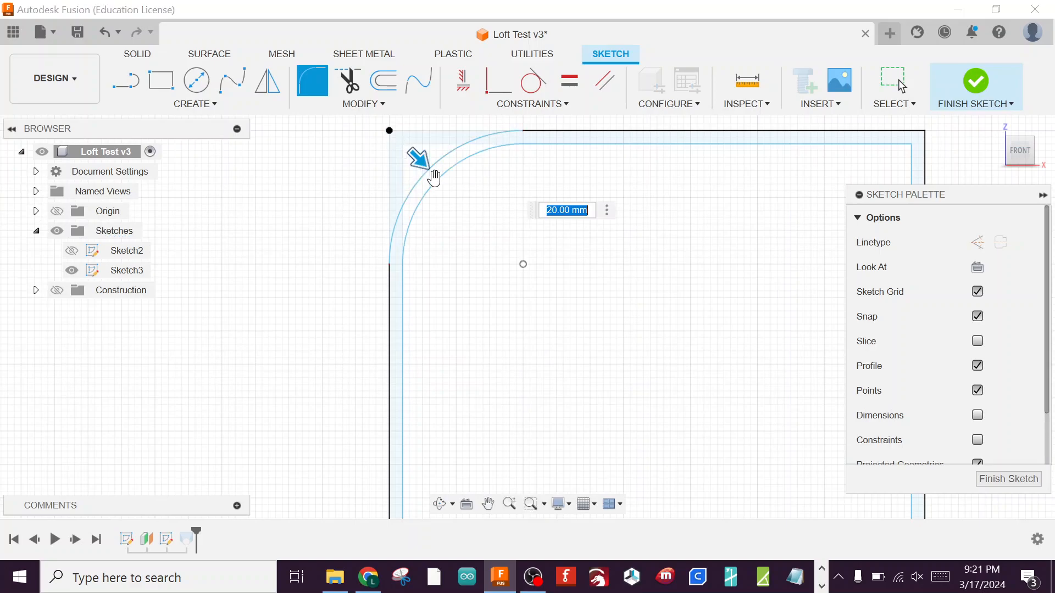
middle_drag(834, 196, 647, 215)
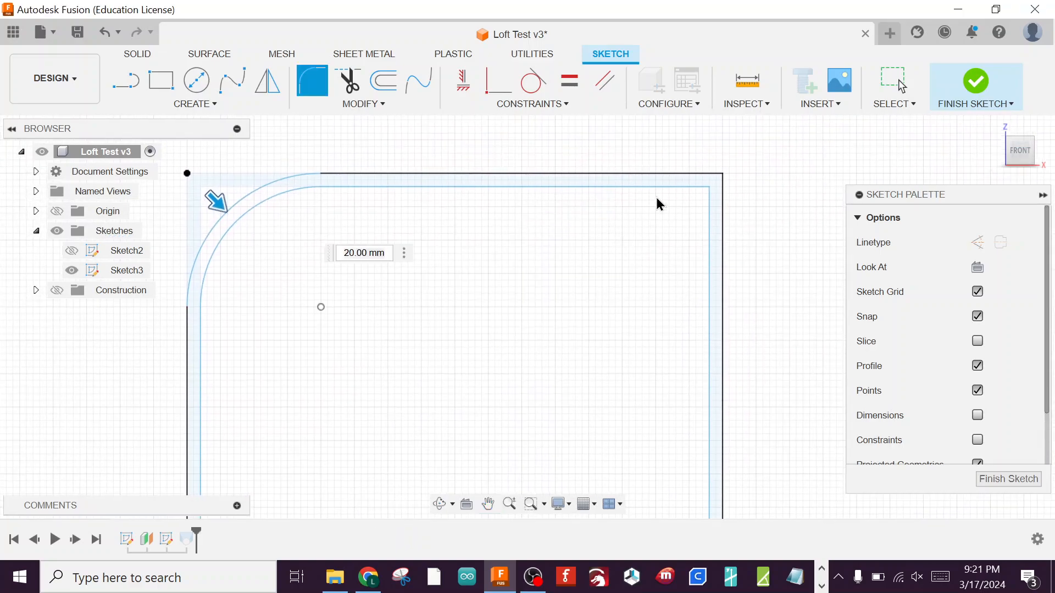
click(719, 173)
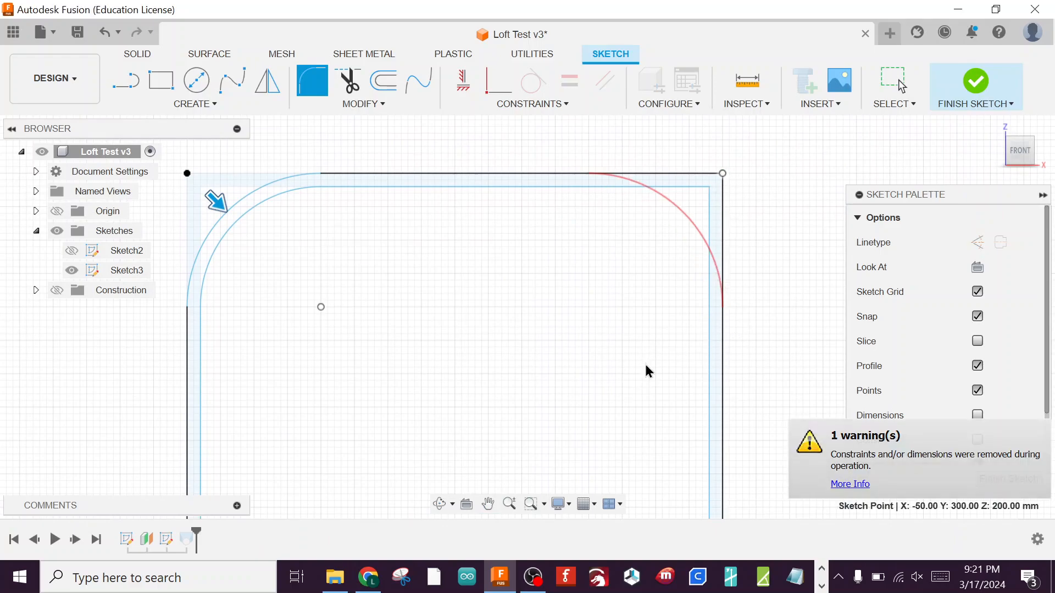
Fillet the inner and outer lower corners of the back profile's central channel at 20 mm and save the design
middle_drag(629, 329, 497, 205)
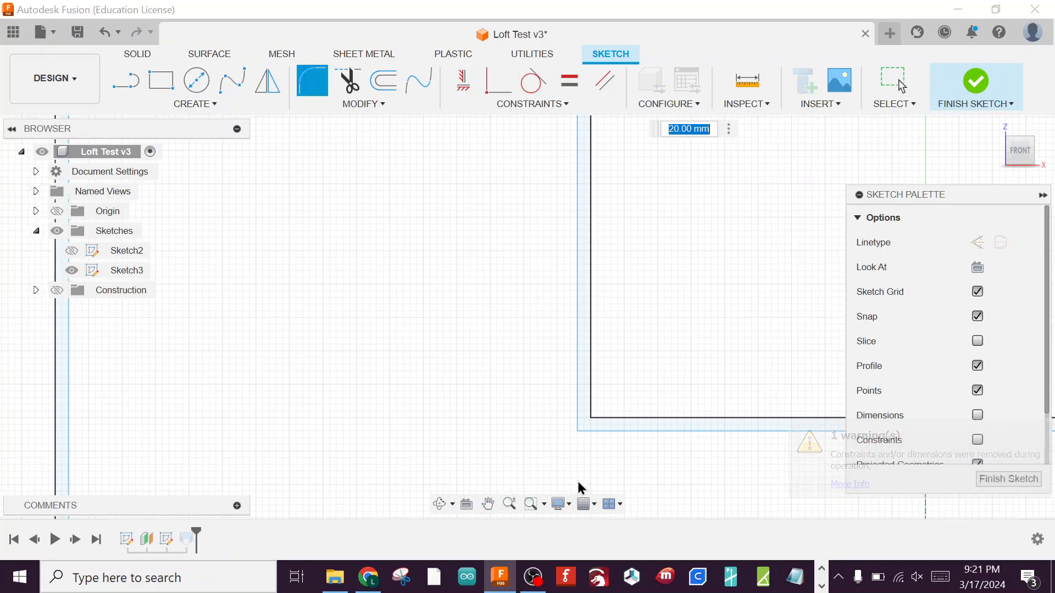
click(577, 432)
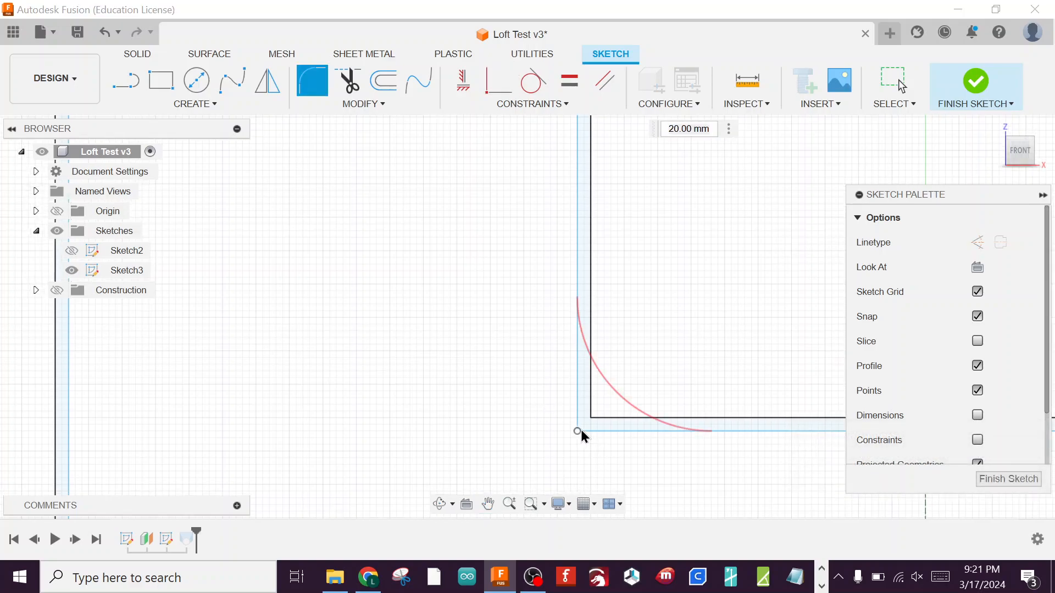
click(575, 429)
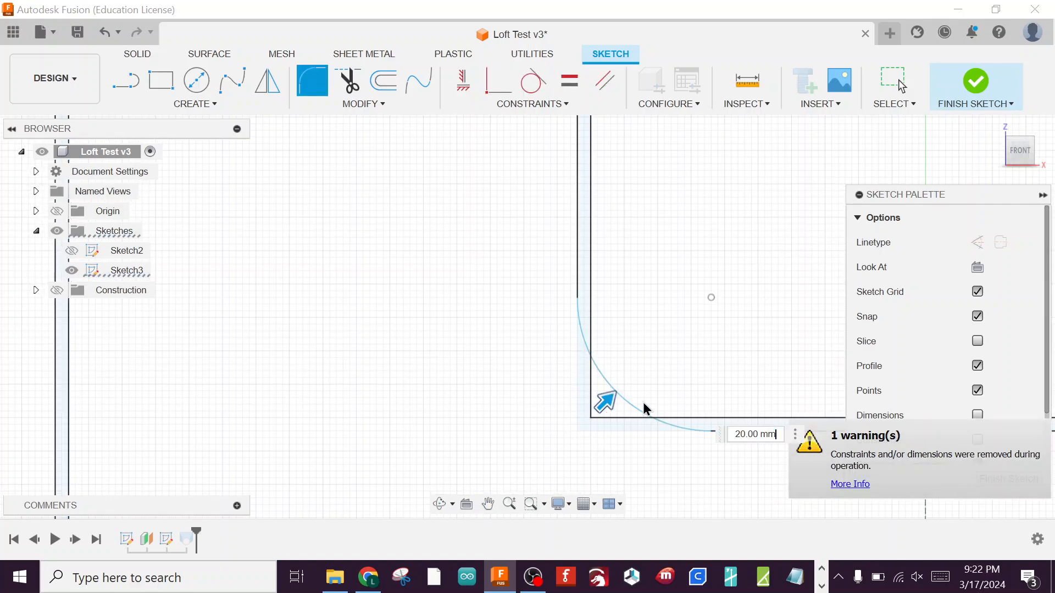
middle_drag(664, 463, 348, 407)
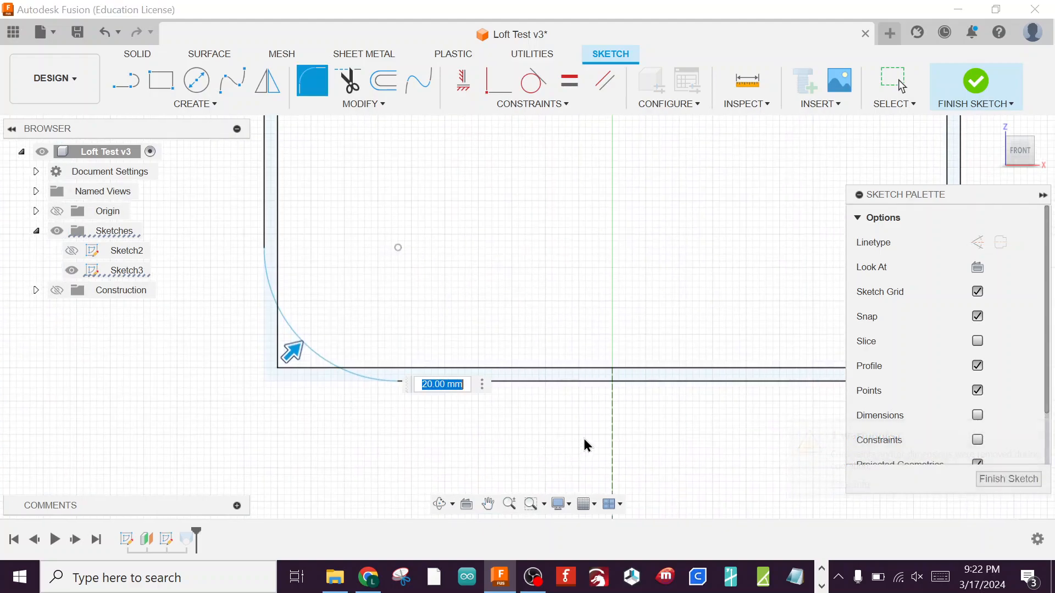
middle_drag(584, 442, 482, 425)
mouse_move(703, 405)
middle_down()
mouse_move(607, 405)
mouse_move(592, 418)
middle_up()
click(749, 381)
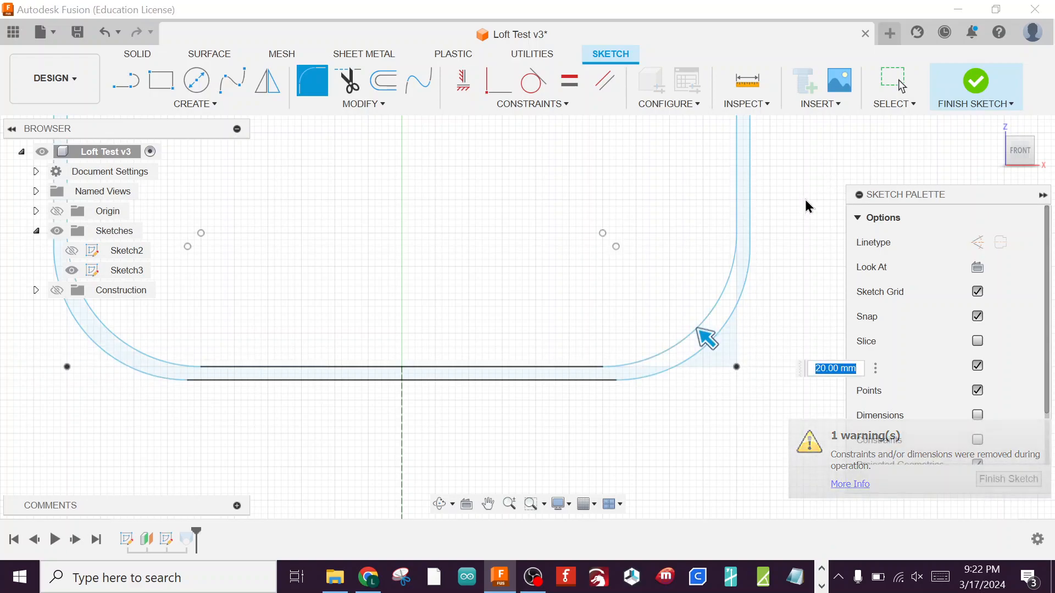
middle_drag(808, 188, 790, 238)
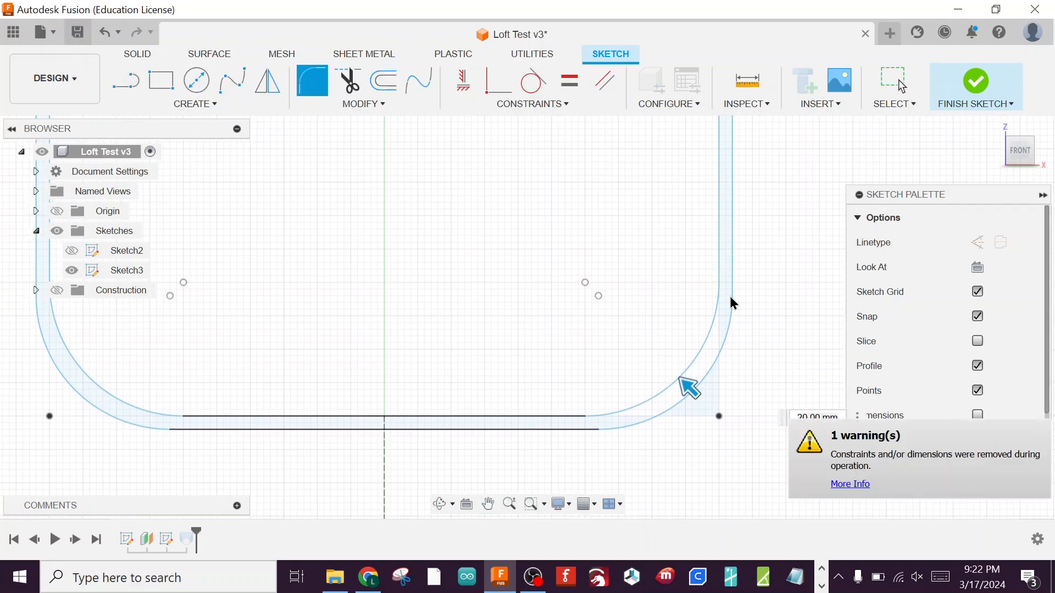
click(558, 315)
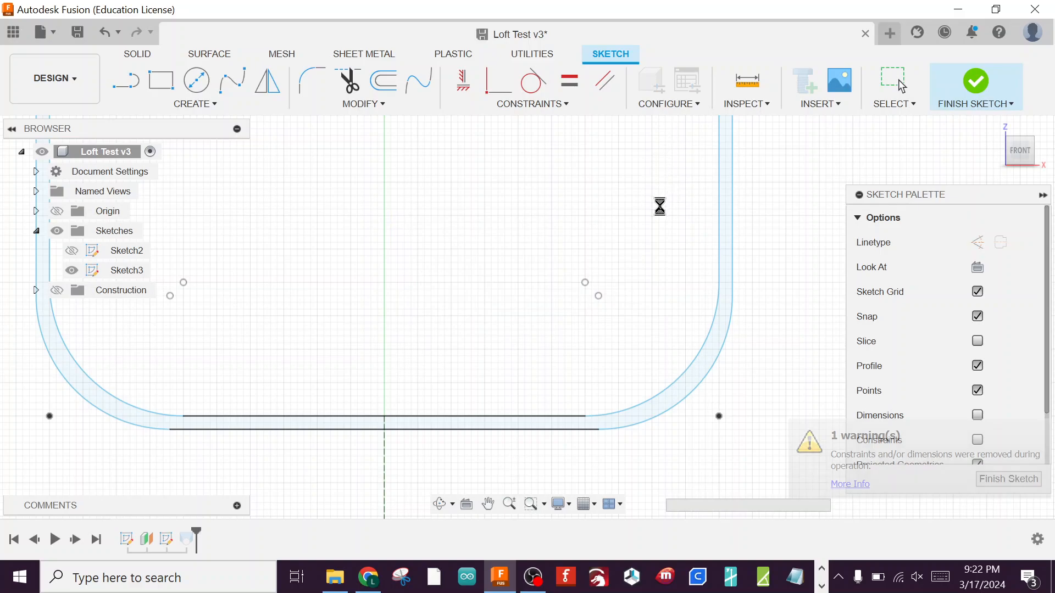
Fillet the inner and outer upper corners of the back profile's right raised section at 20 mm
mouse_move(666, 224)
middle_down()
mouse_move(636, 261)
mouse_move(586, 393)
mouse_move(541, 247)
mouse_move(466, 424)
mouse_move(471, 330)
mouse_move(445, 236)
middle_up()
click(317, 89)
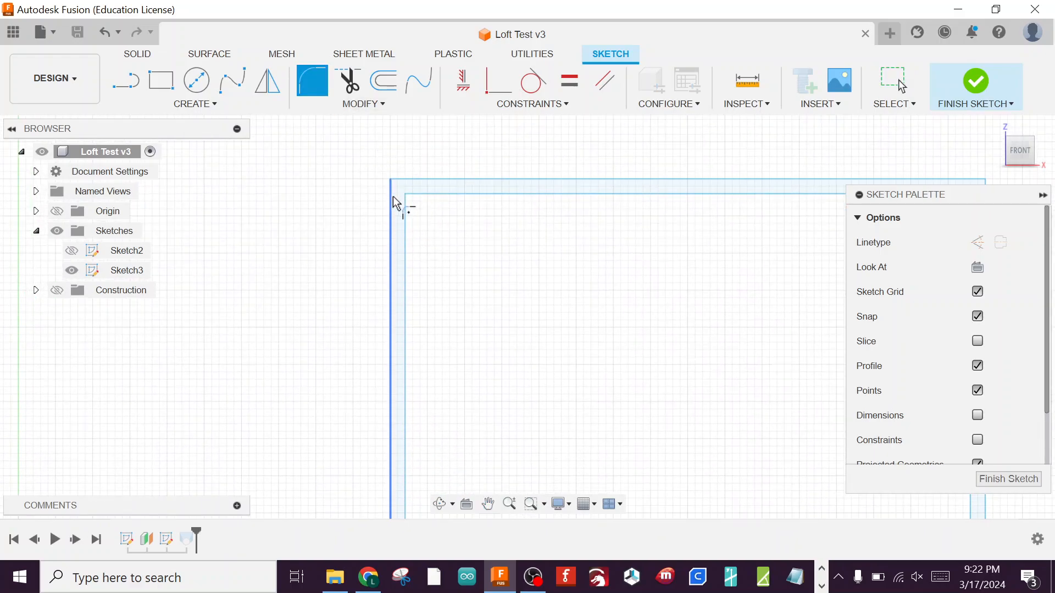
click(416, 200)
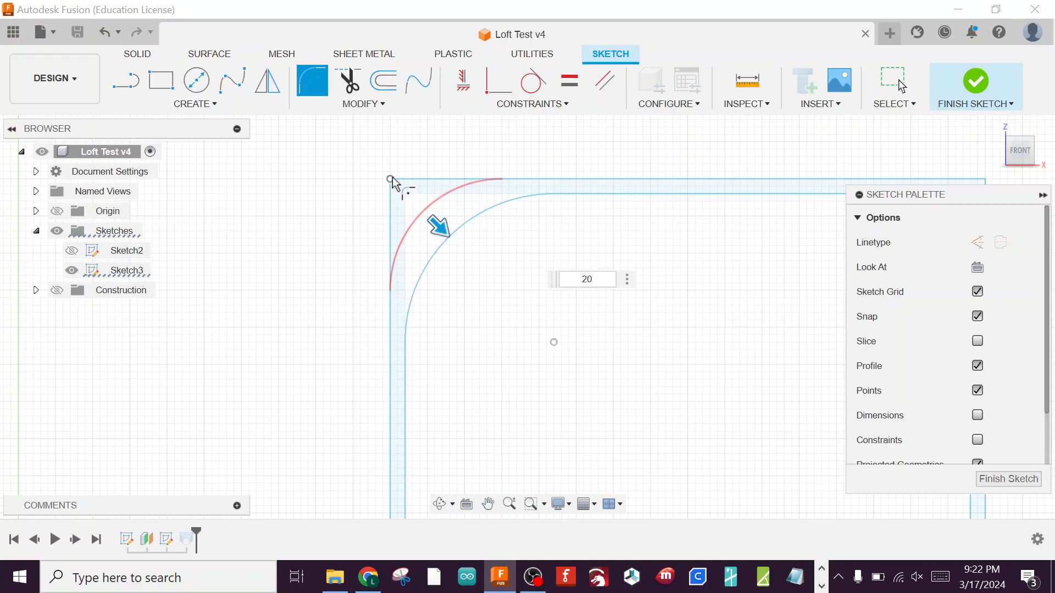
key(Return)
middle_drag(753, 243, 377, 264)
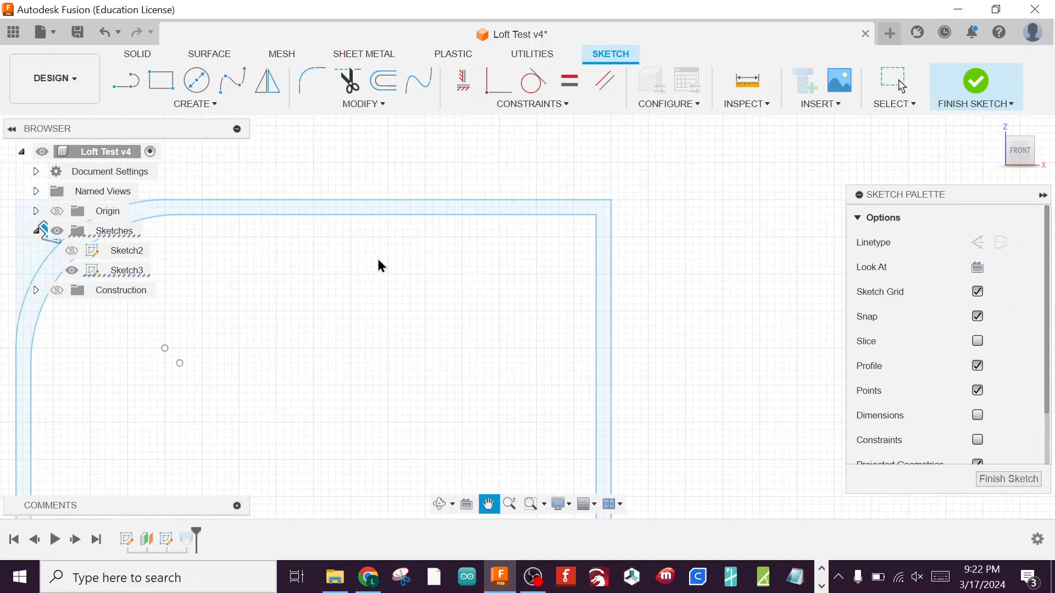
click(598, 219)
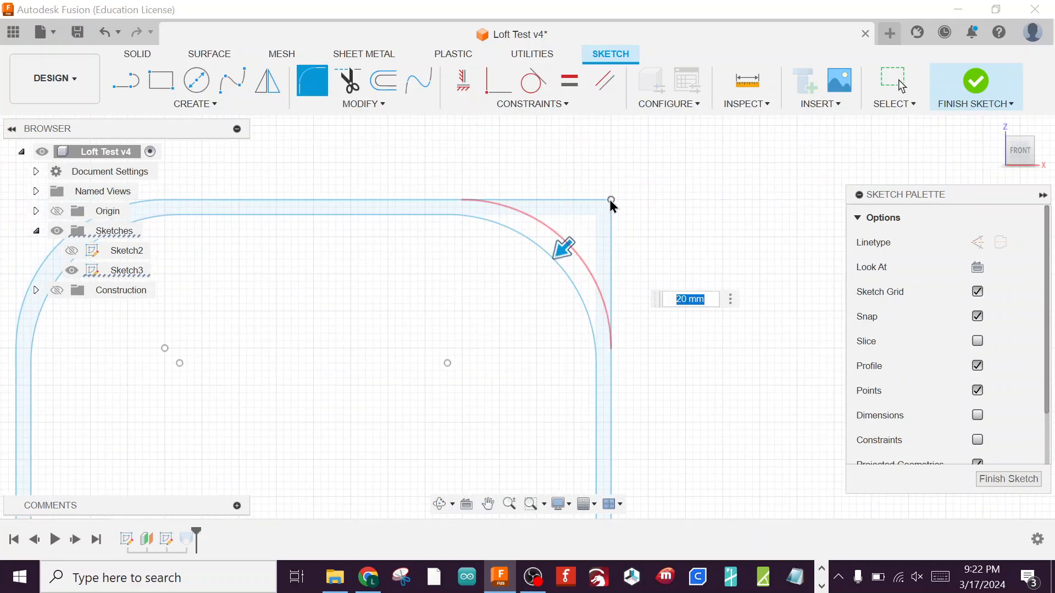
click(610, 201)
Fillet the inner and outer corners at the right base flange of the back profile at 20 mm, and finish the sketch
middle_drag(664, 414, 634, 159)
middle_drag(627, 404, 641, 190)
mouse_move(657, 424)
middle_down()
mouse_move(657, 294)
mouse_move(636, 181)
middle_up()
scroll(636, 181, down, 1)
middle_drag(629, 446, 641, 231)
middle_drag(667, 469, 644, 243)
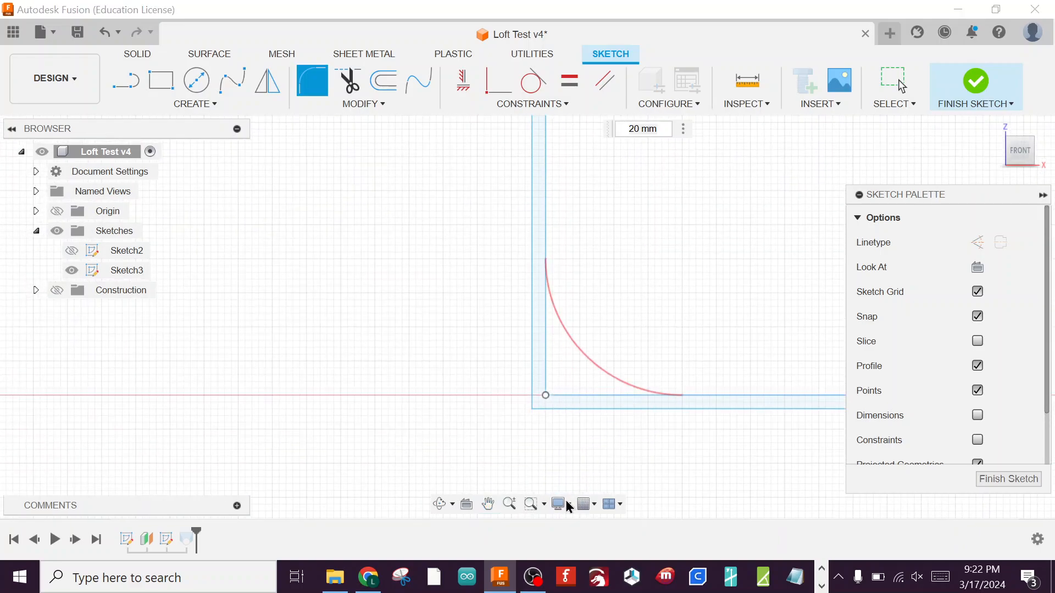
click(531, 411)
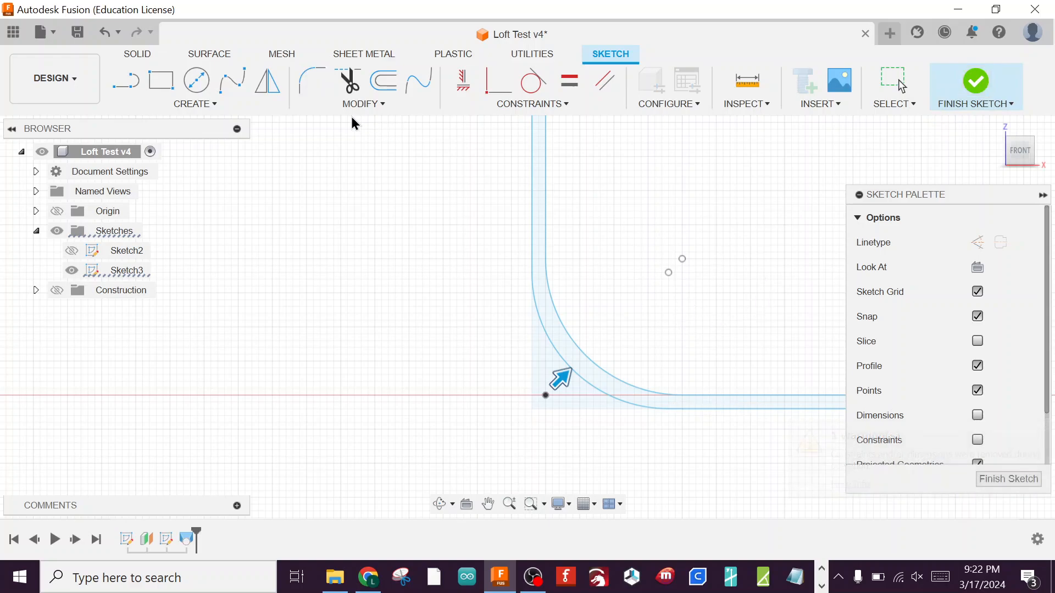
Save the design with the default version description, and display the lofted body in the home view with all sketches hidden
click(78, 33)
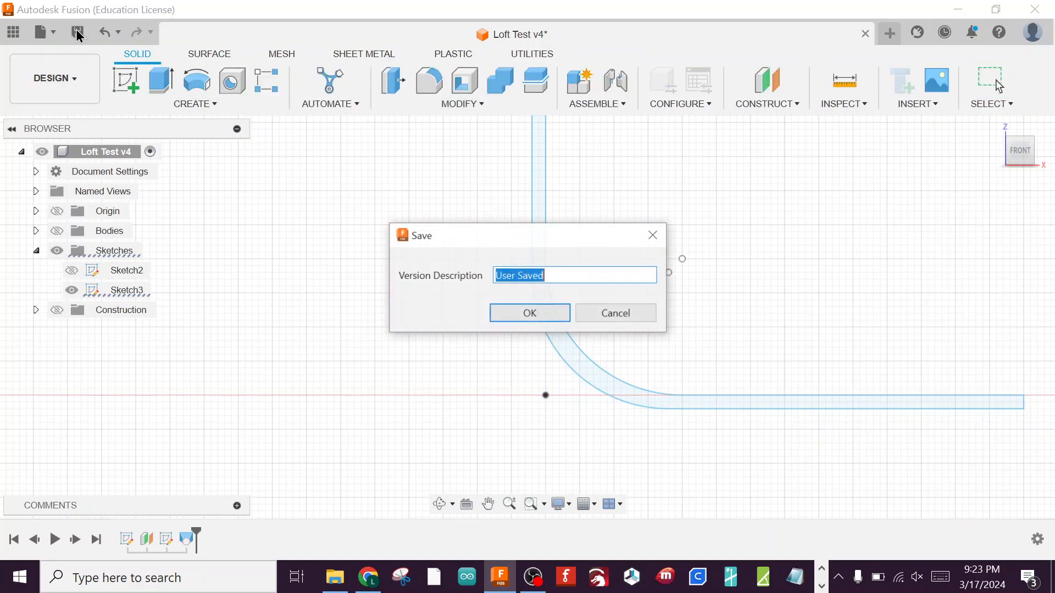
click(504, 313)
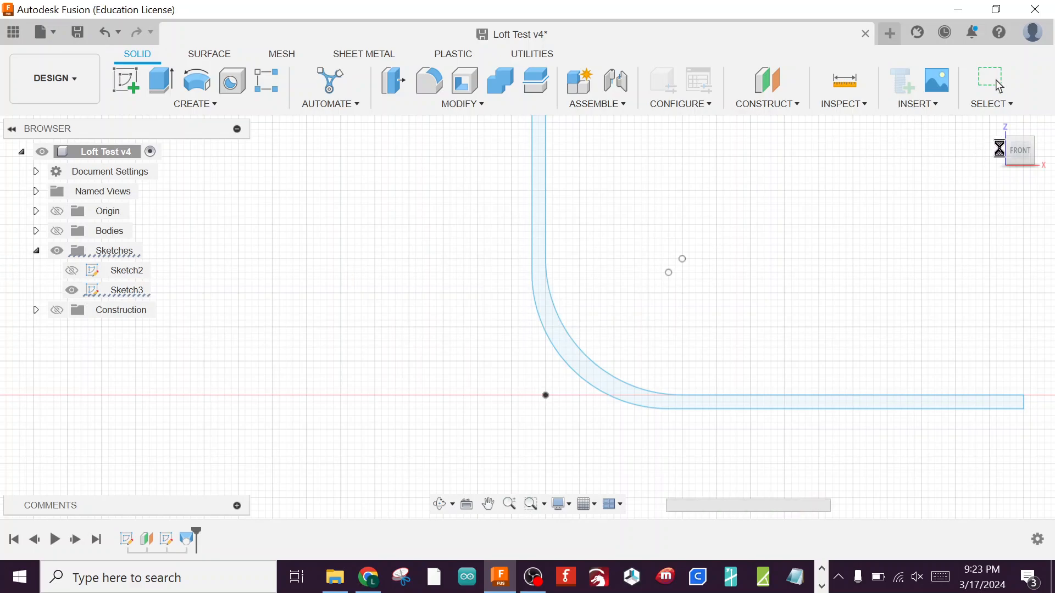
click(999, 127)
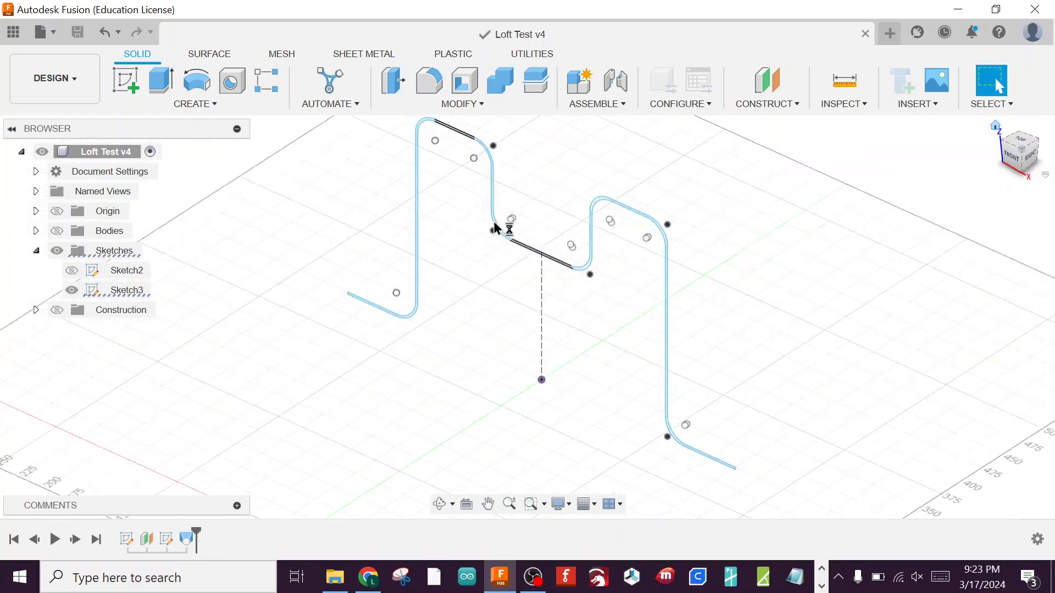
click(94, 275)
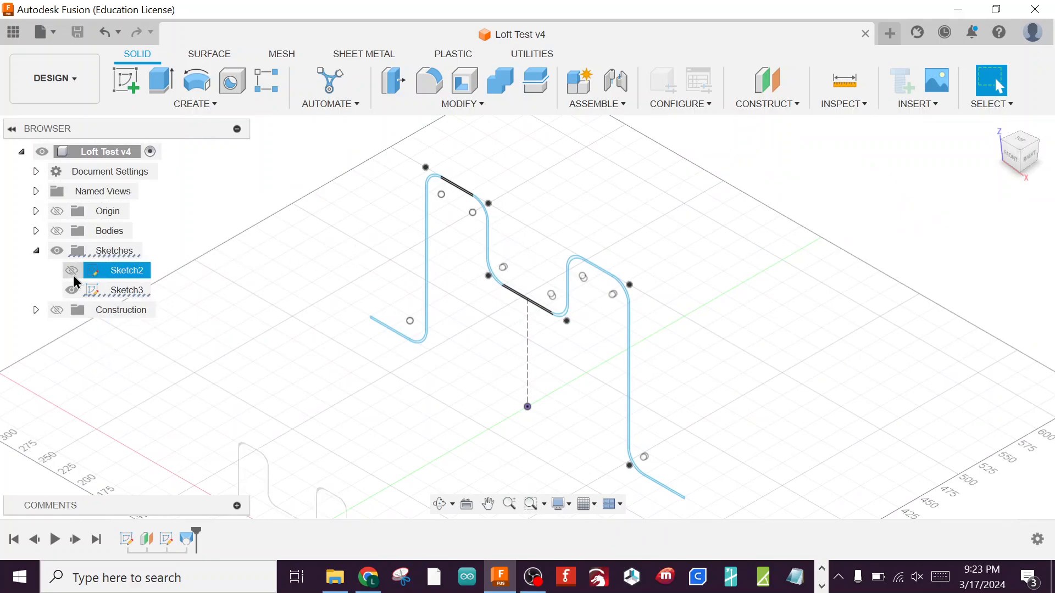
click(57, 251)
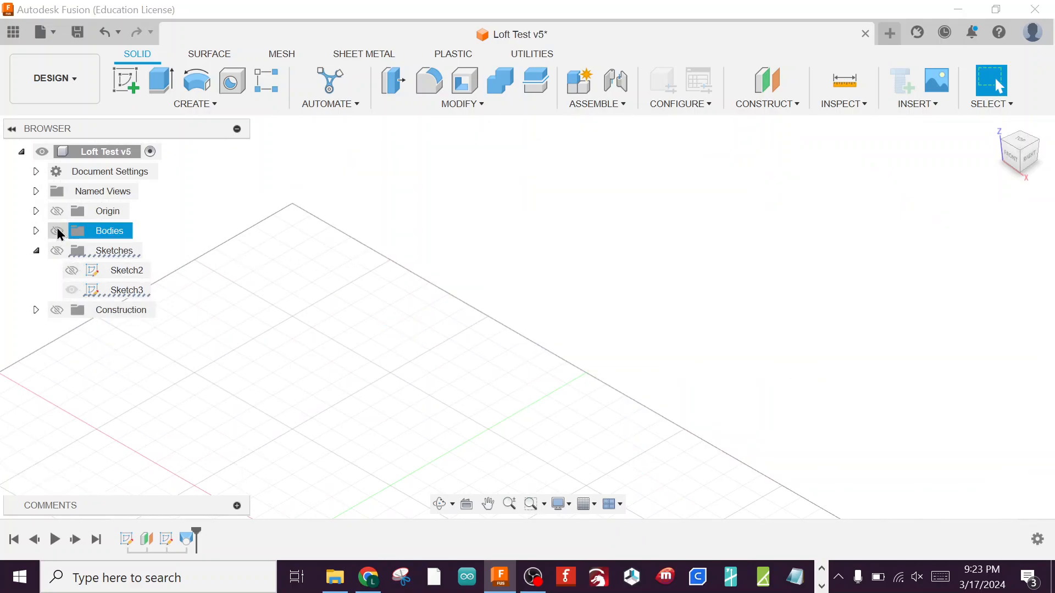
click(58, 230)
middle_drag(199, 308, 325, 199)
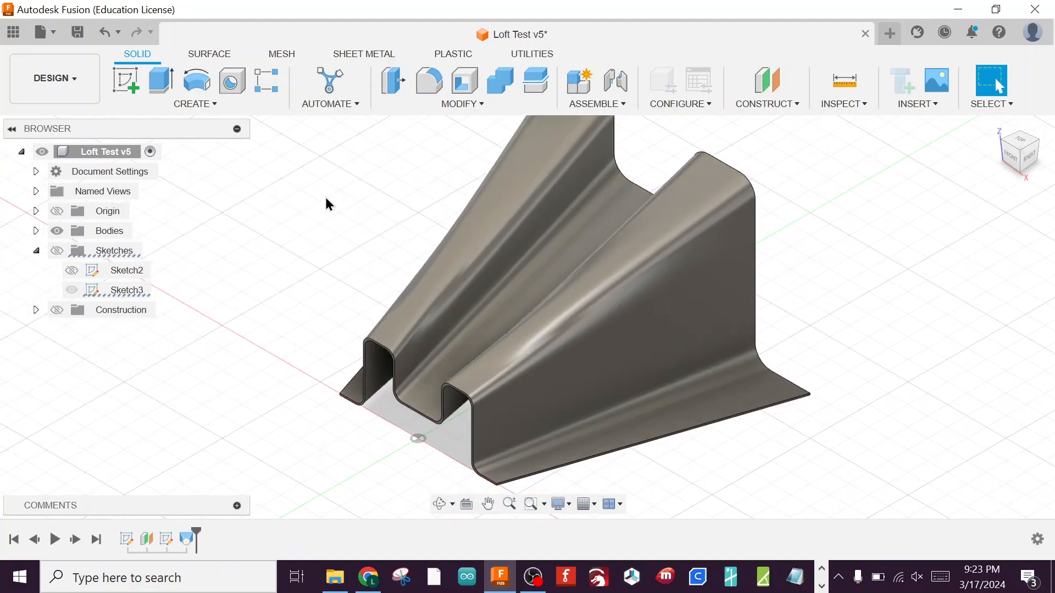
scroll(343, 273, up, 3)
scroll(346, 265, down, 4)
mouse_move(342, 259)
middle_down()
mouse_move(326, 196)
mouse_move(331, 295)
mouse_move(334, 275)
middle_up()
scroll(330, 250, down, 3)
Apply the Mirror appearance from the Fusion library to the whole lofted body and inspect the reflective surface
key(Escape)
drag(289, 128, 824, 525)
right_click(509, 318)
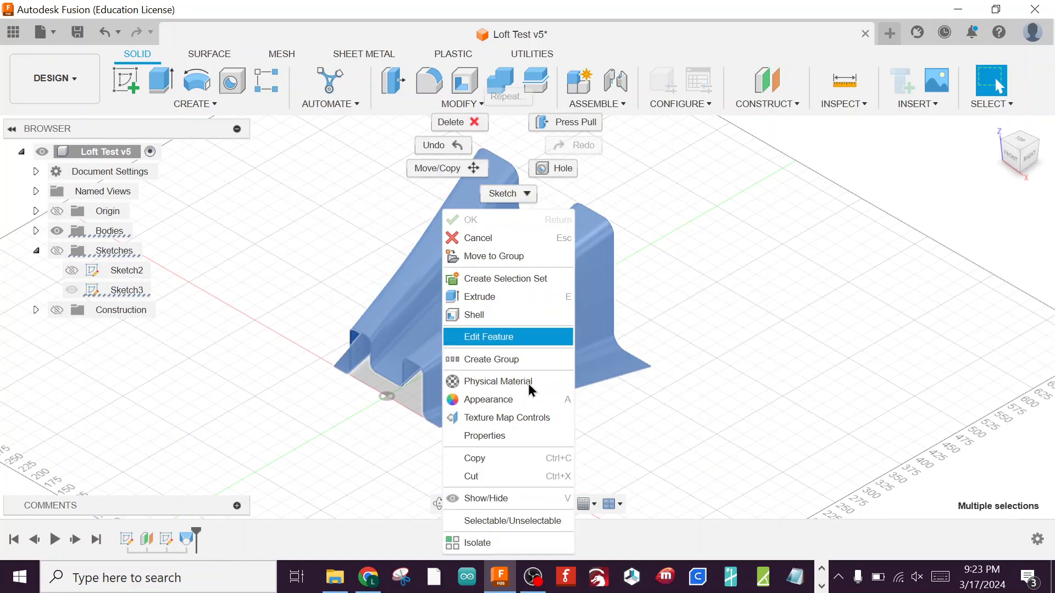
click(502, 405)
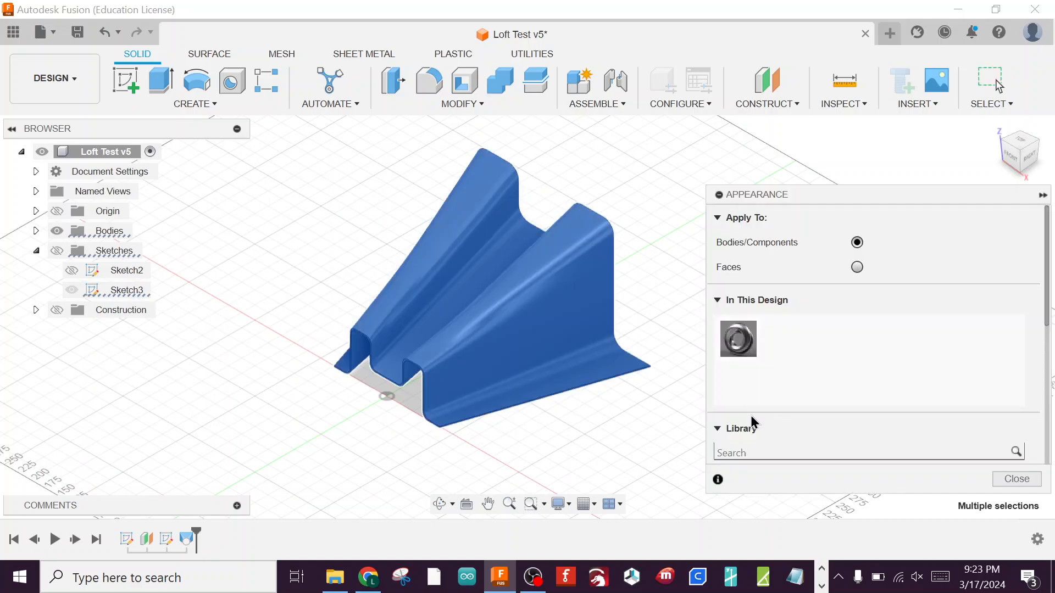
scroll(728, 379, down, 3)
click(739, 379)
drag(745, 409, 483, 310)
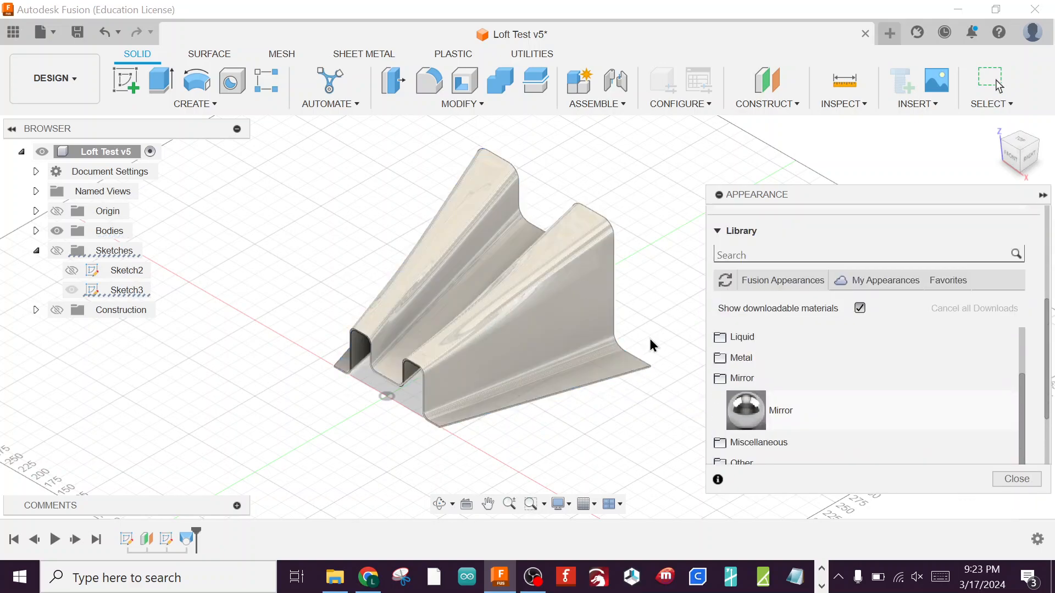
click(1016, 479)
middle_drag(546, 438, 604, 434)
shift+middle_drag(486, 420, 520, 430)
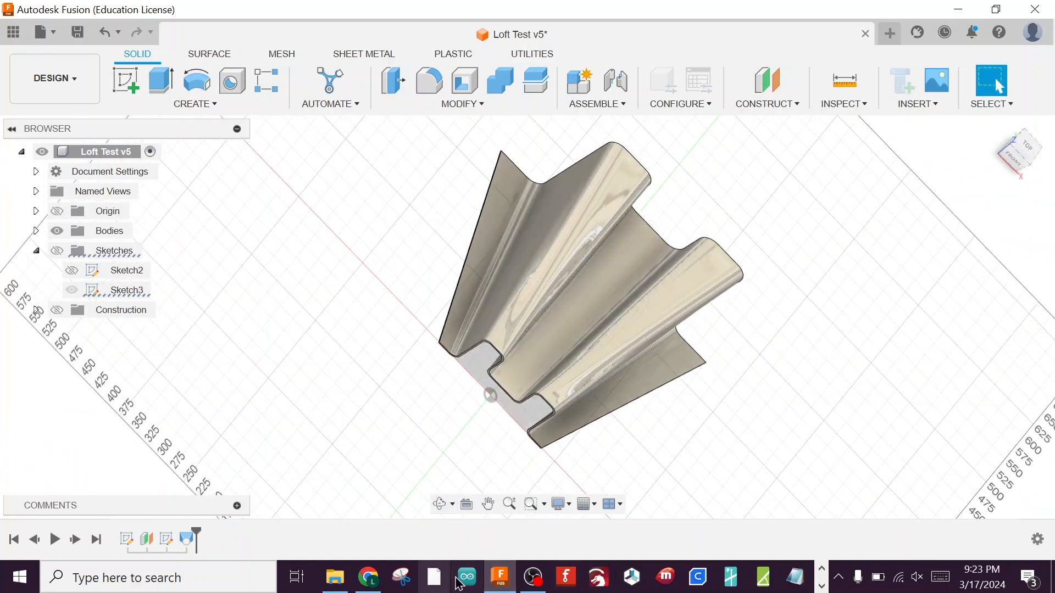